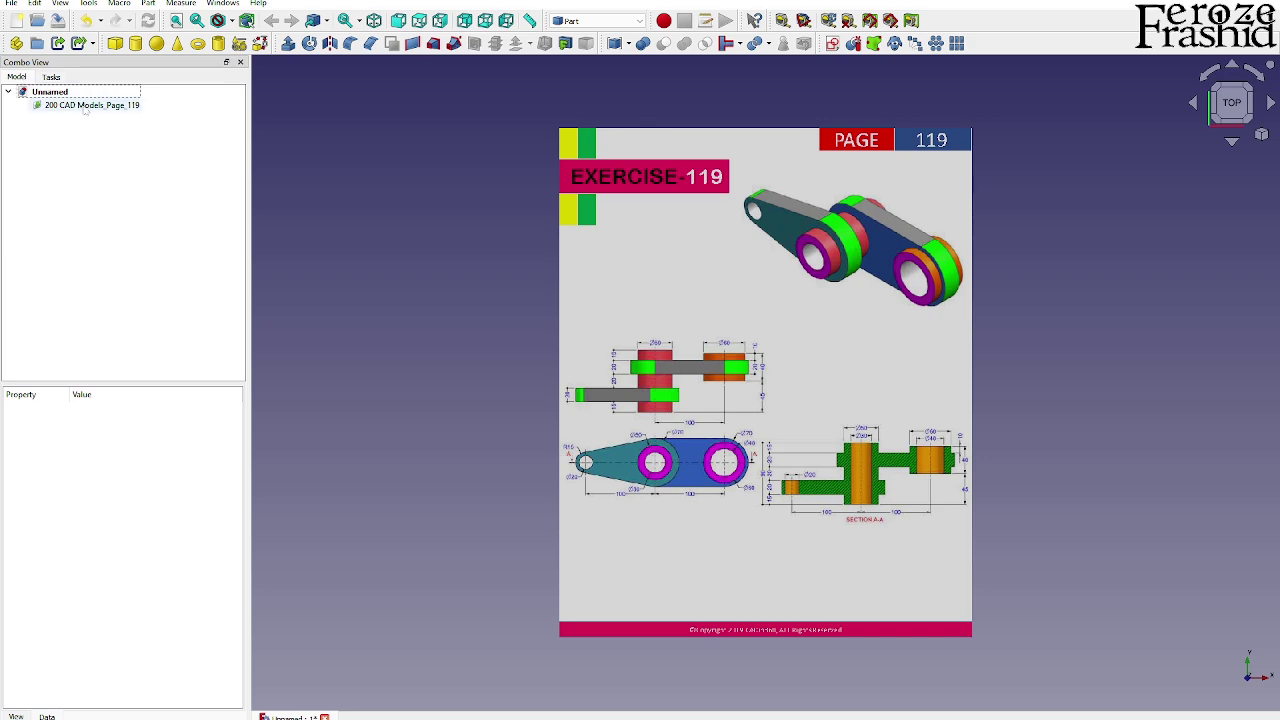
# Open the Exercise 119 image plane settings and zoom in on Section A-A
pyautogui.doubleClick(88, 106)
pyautogui.scroll(3, 770, 528)
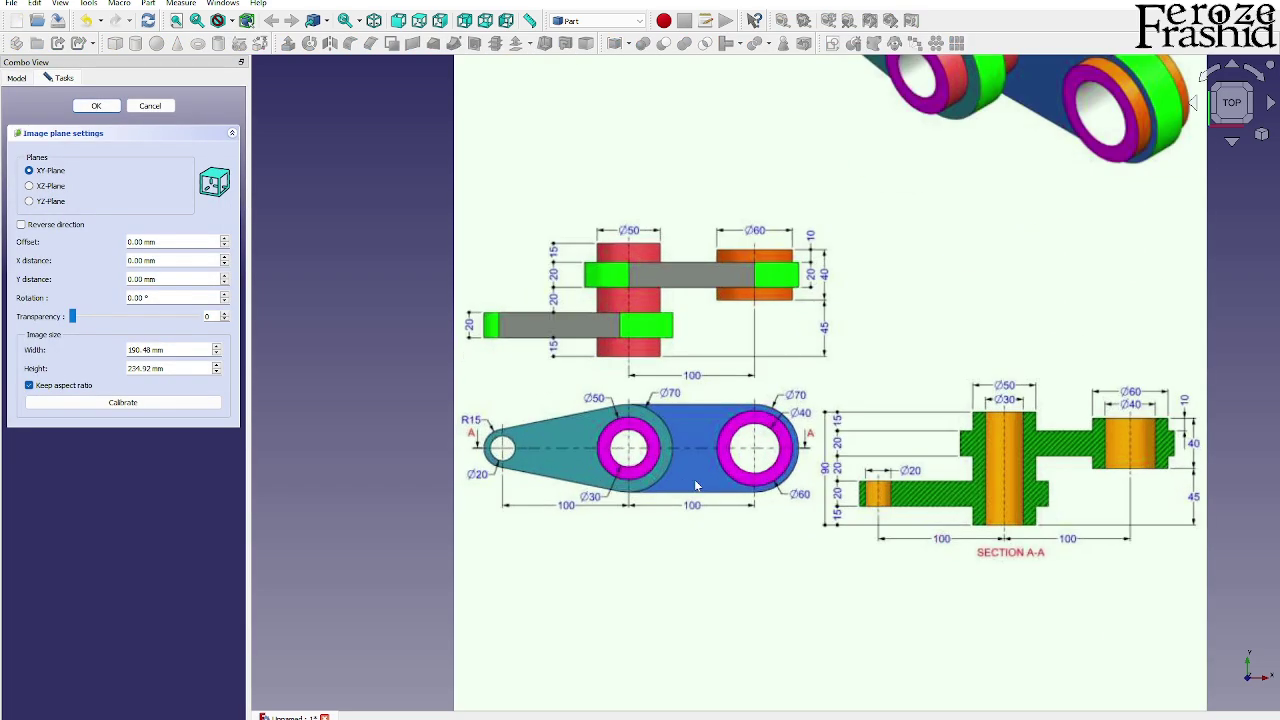
pyautogui.scroll(4, 1160, 542)
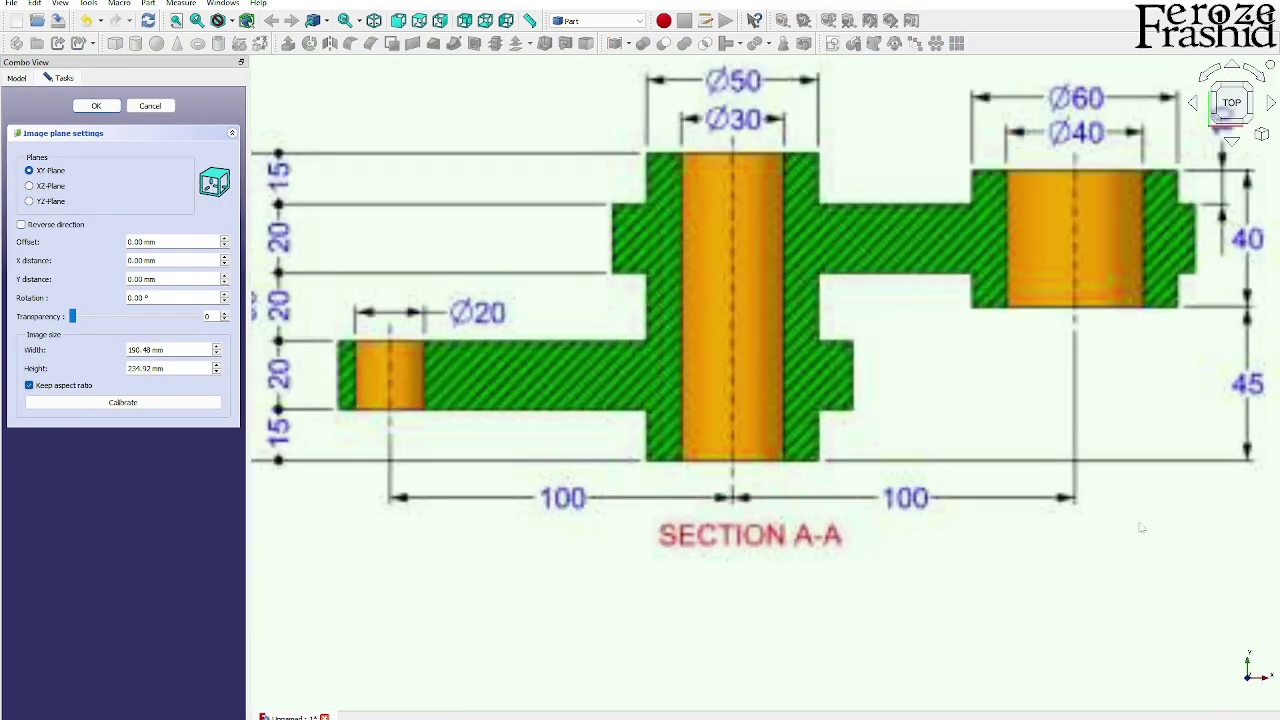
pyautogui.scroll(1, 858, 528)
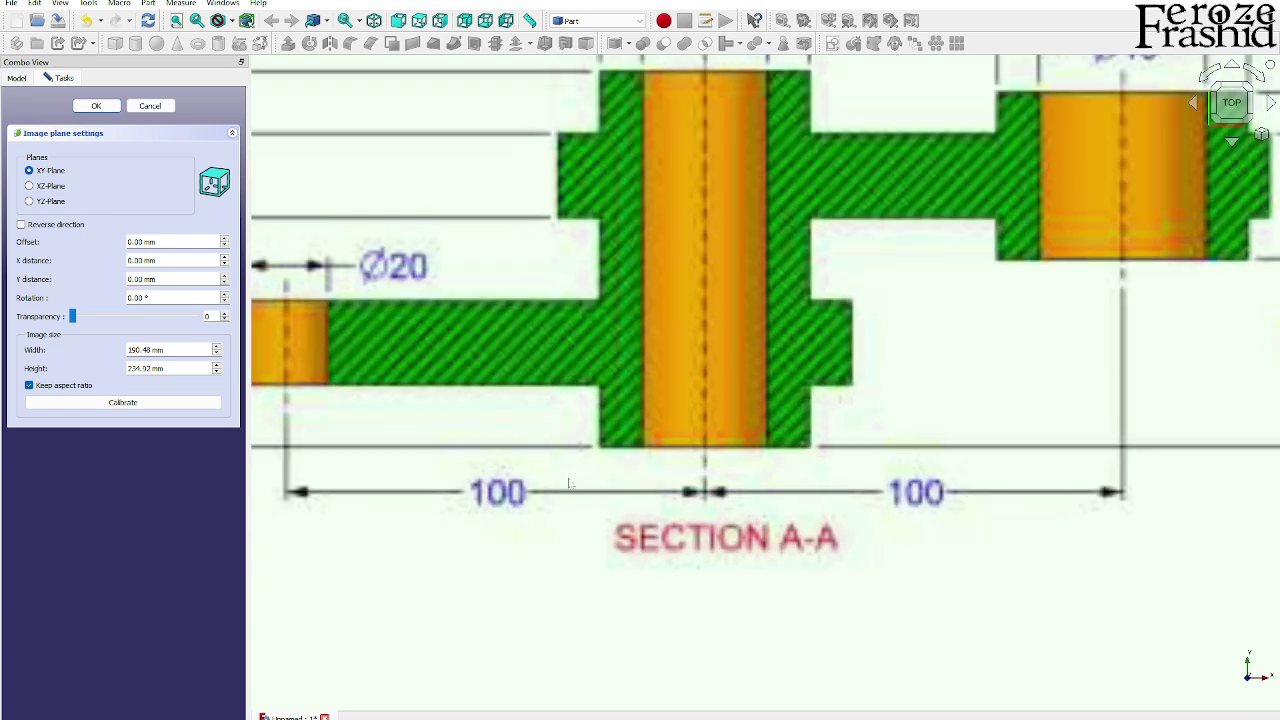
# Calibrate the image so the 100+100 dimension ends span 200 mm
pyautogui.click(119, 404)
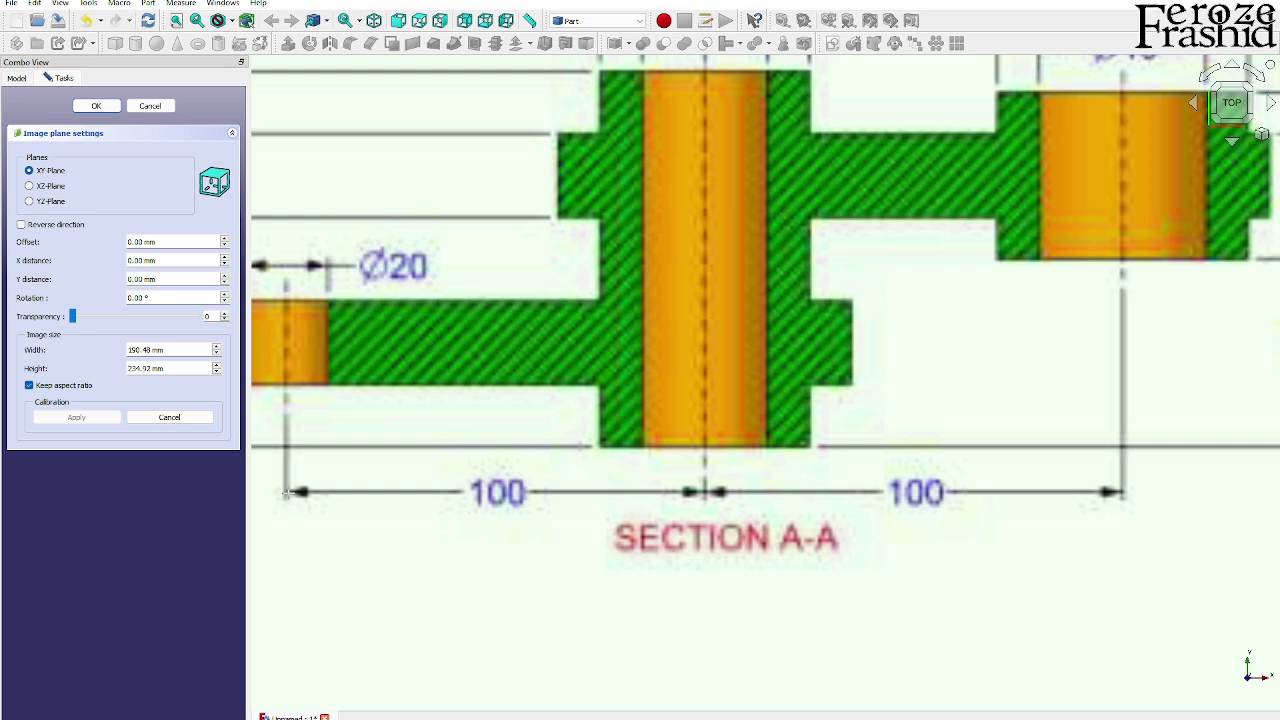
pyautogui.click(287, 491)
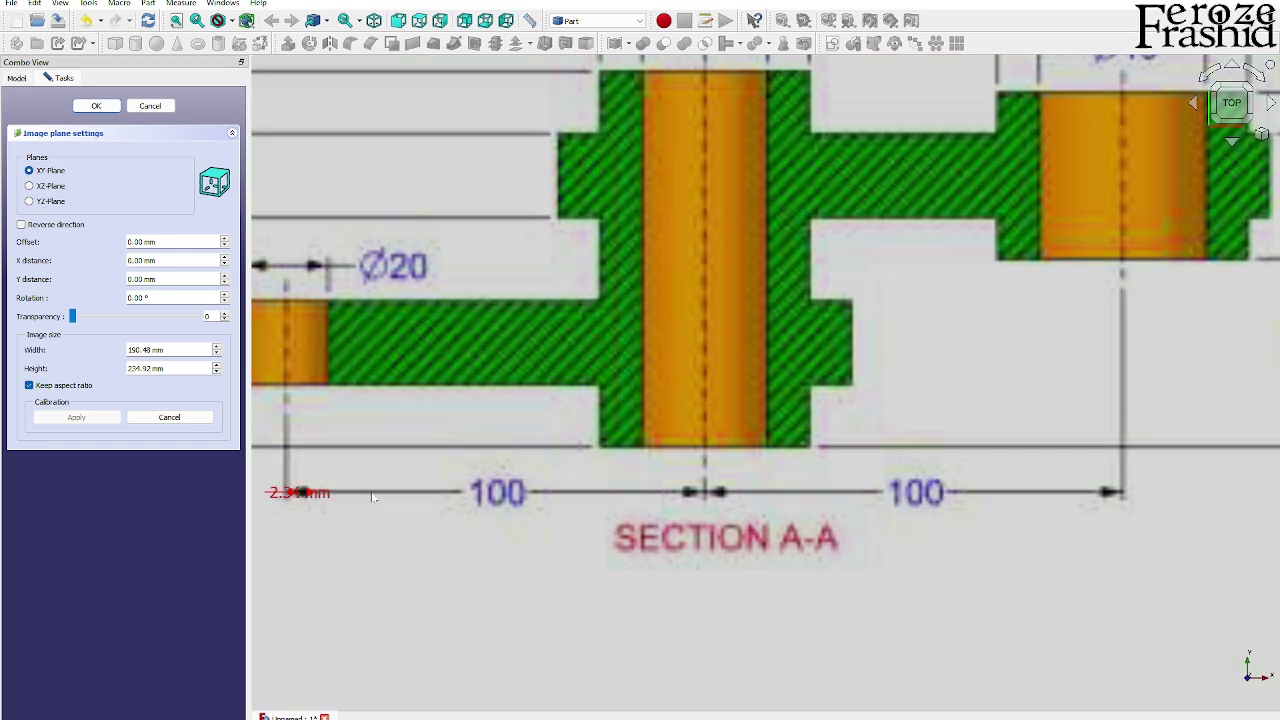
pyautogui.click(1120, 491)
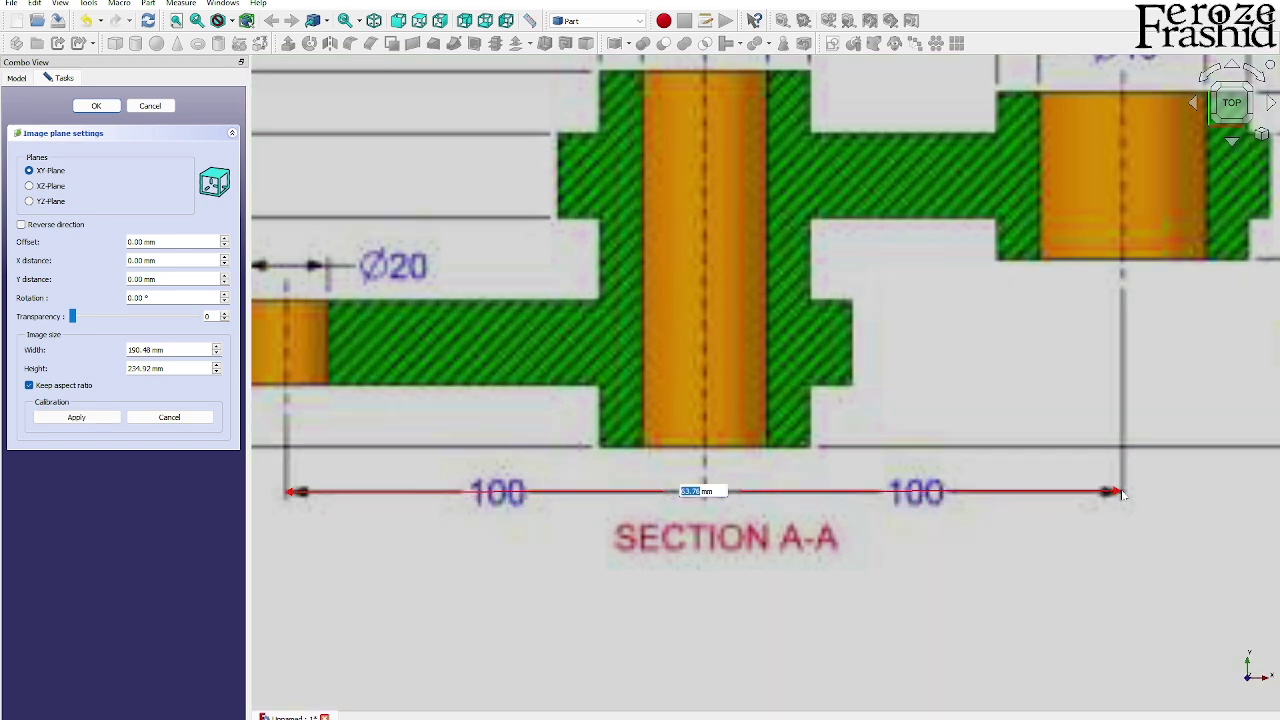
pyautogui.write('200')
pyautogui.press('Return')
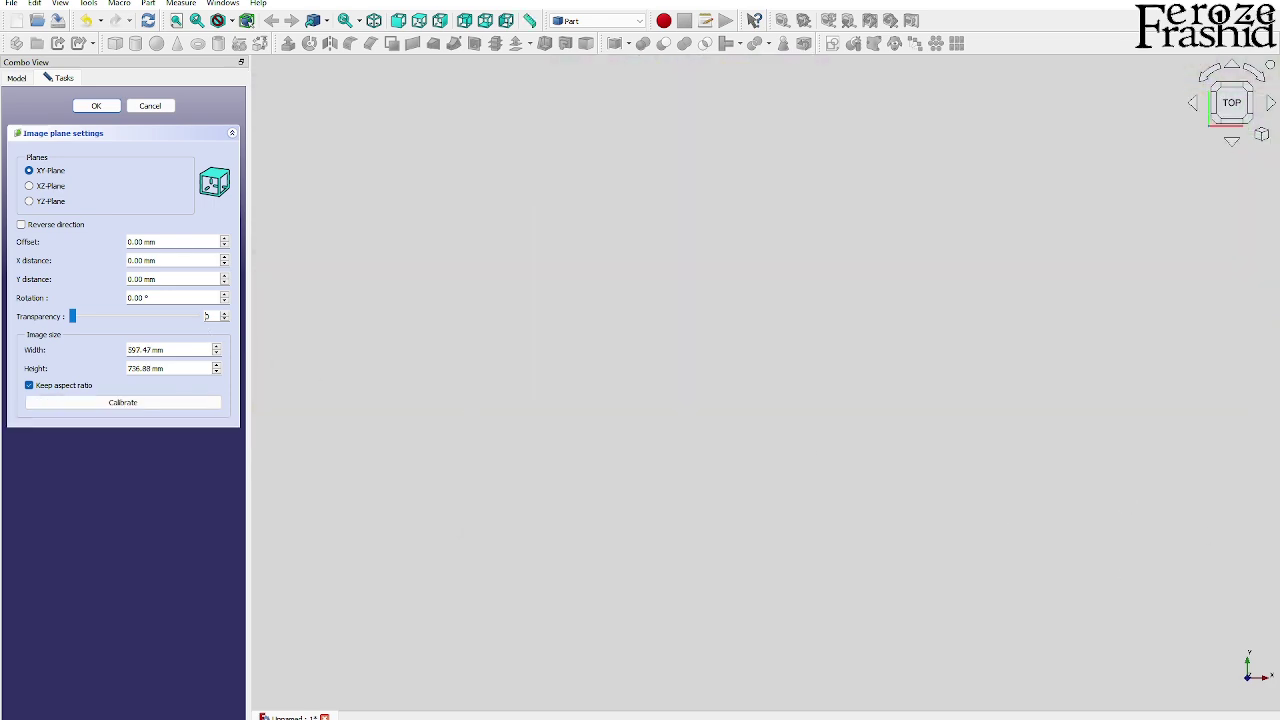
# Set the image to 50 transparency on the XZ-Plane and accept the settings
pyautogui.scroll(5, 209, 316)
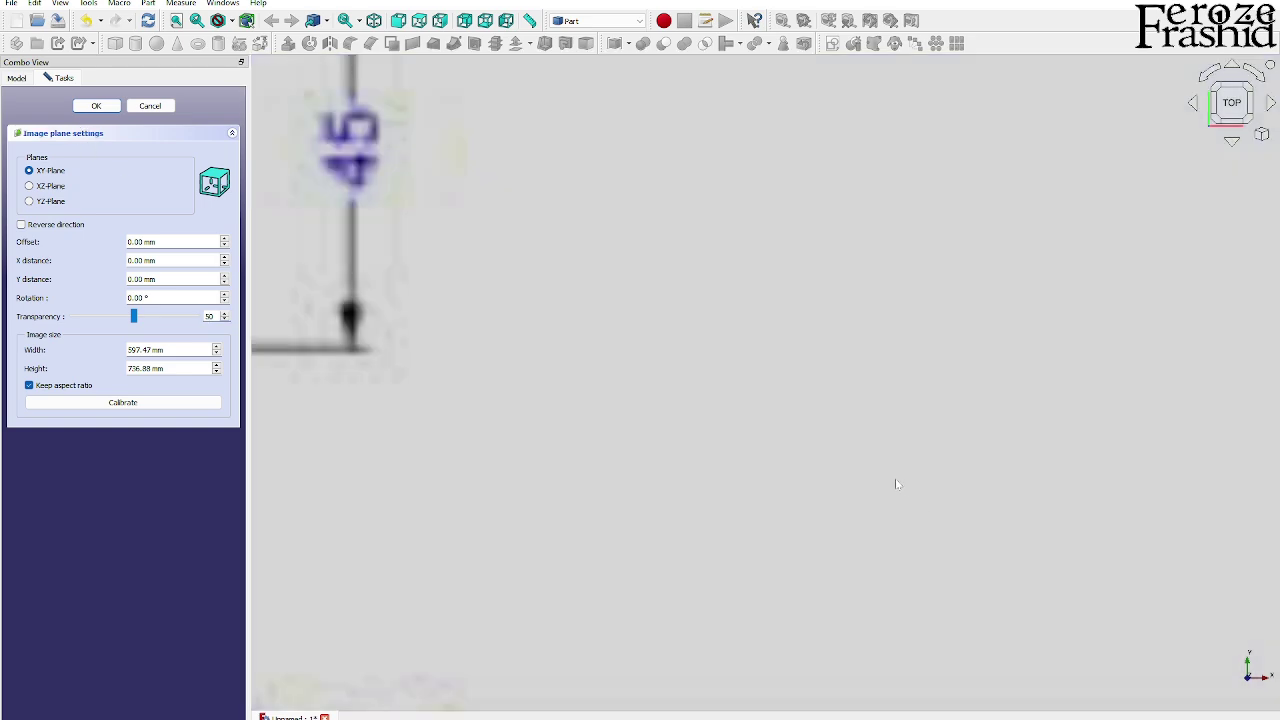
pyautogui.scroll(-10, 948, 473)
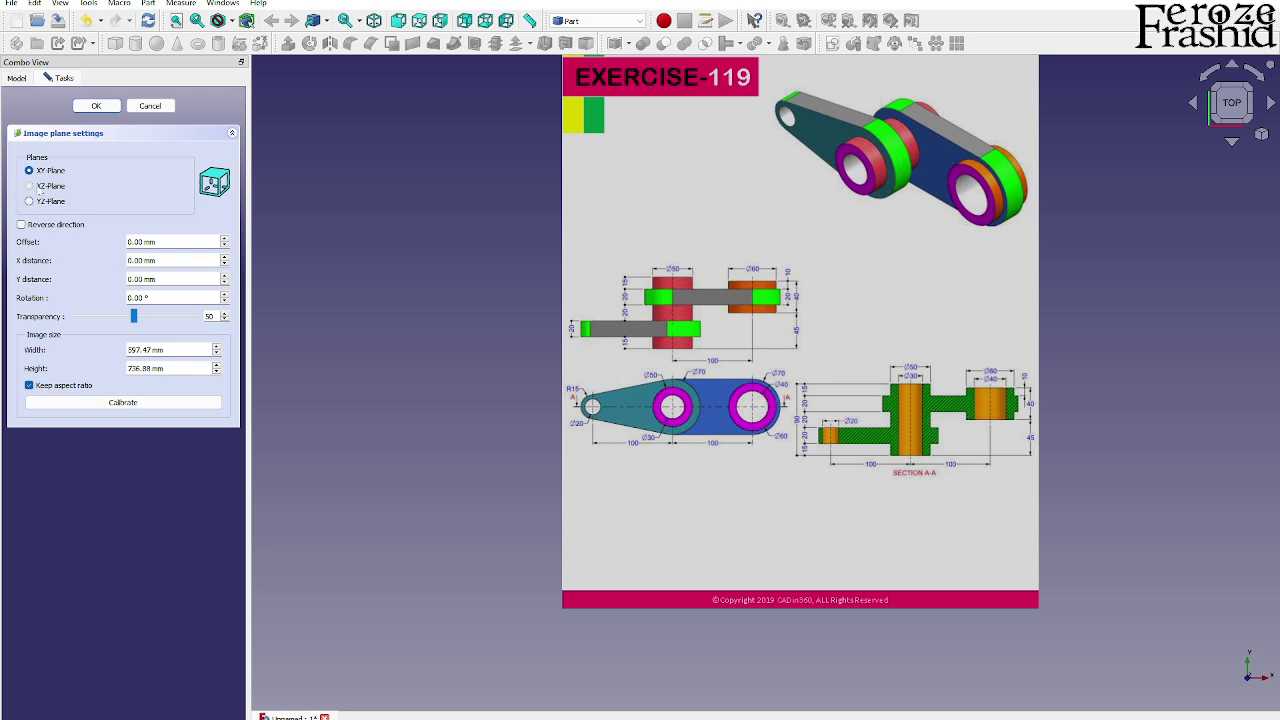
pyautogui.click(29, 186)
pyautogui.click(96, 105)
# View the reference sheet straight from the front, zoomed to fit, and select the image
pyautogui.moveTo(671, 464)
pyautogui.mouseDown(button='middle')
pyautogui.moveTo(743, 466)
pyautogui.moveTo(880, 330)
pyautogui.mouseUp(button='middle')
pyautogui.click(1240, 125)
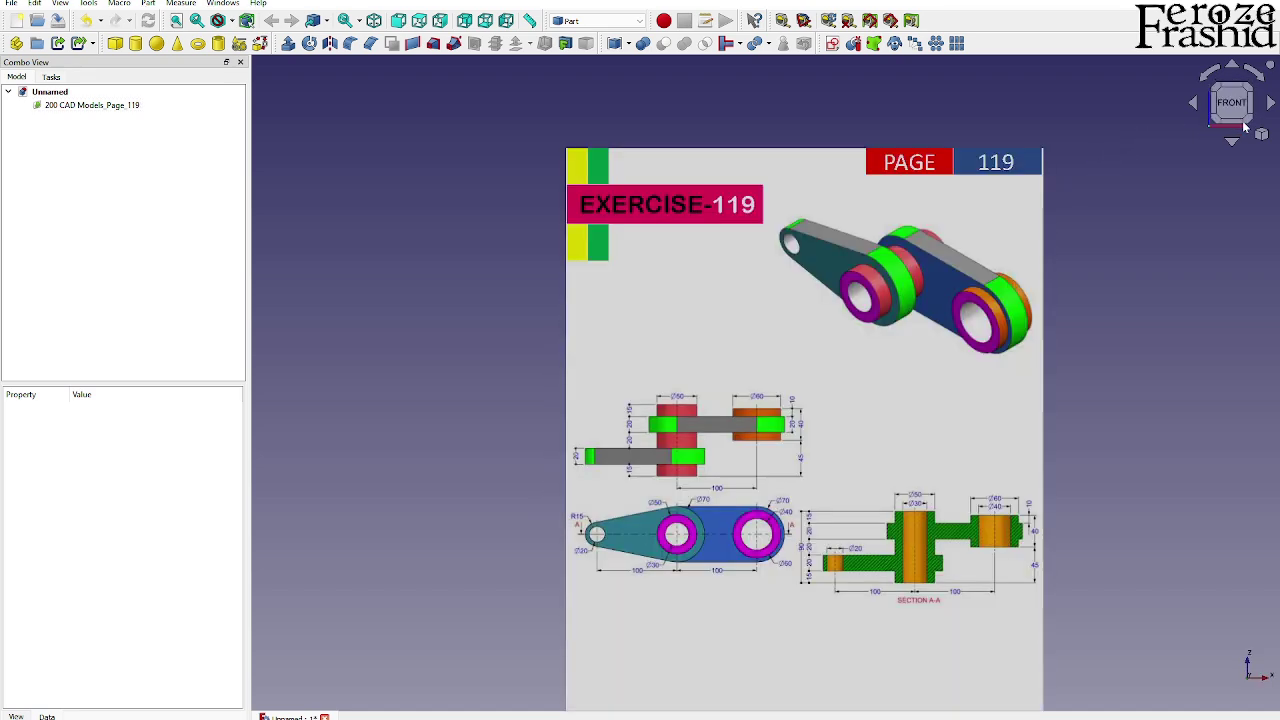
pyautogui.scroll(4, 648, 332)
pyautogui.scroll(2, 648, 332)
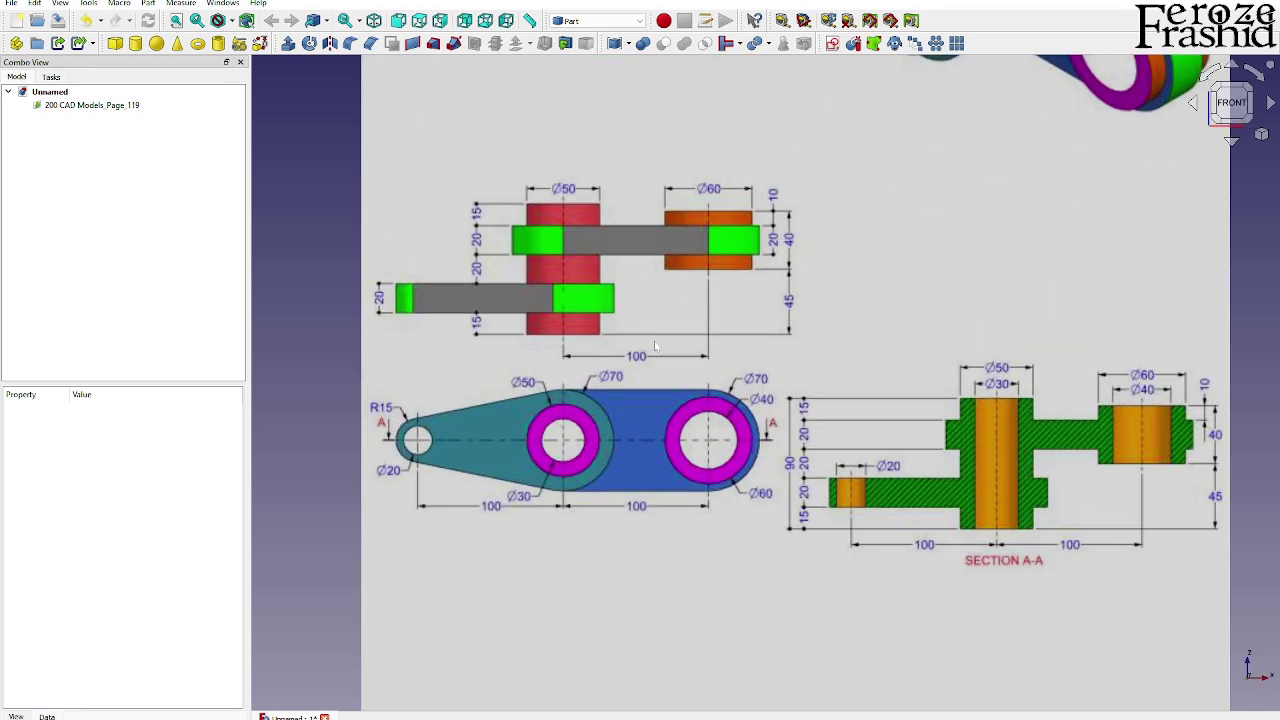
pyautogui.scroll(-4, 654, 341)
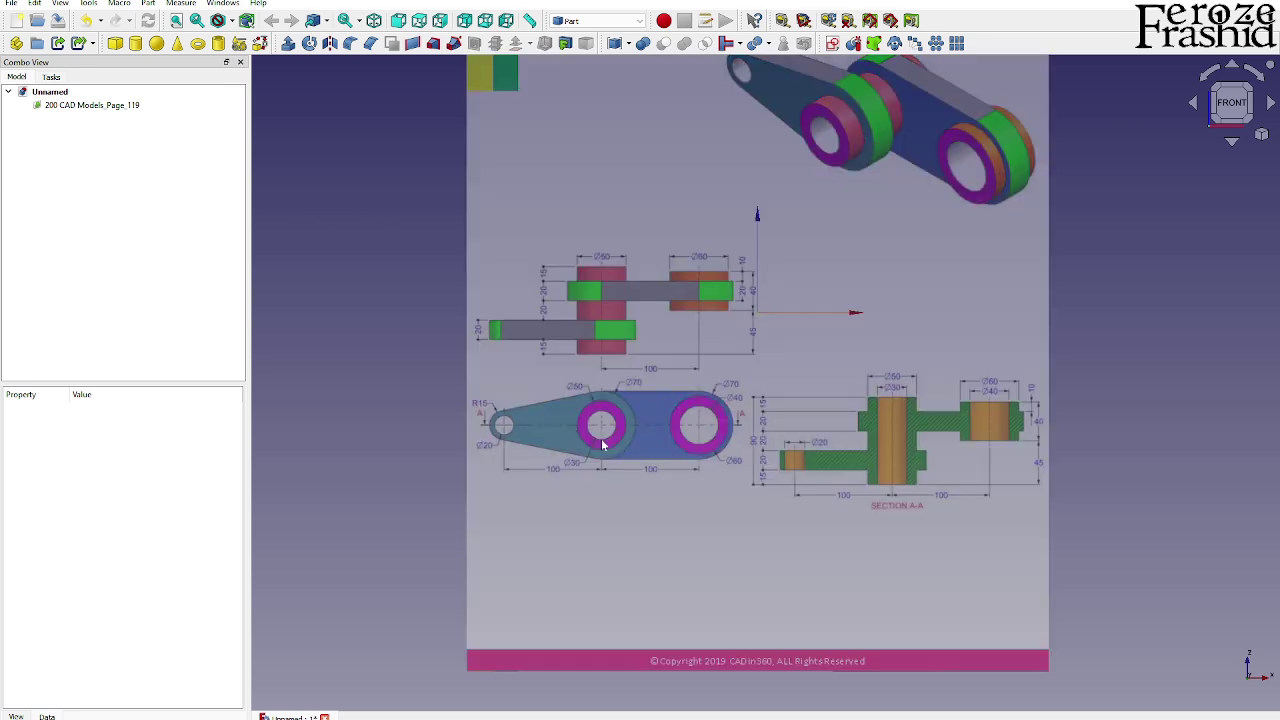
pyautogui.click(85, 105)
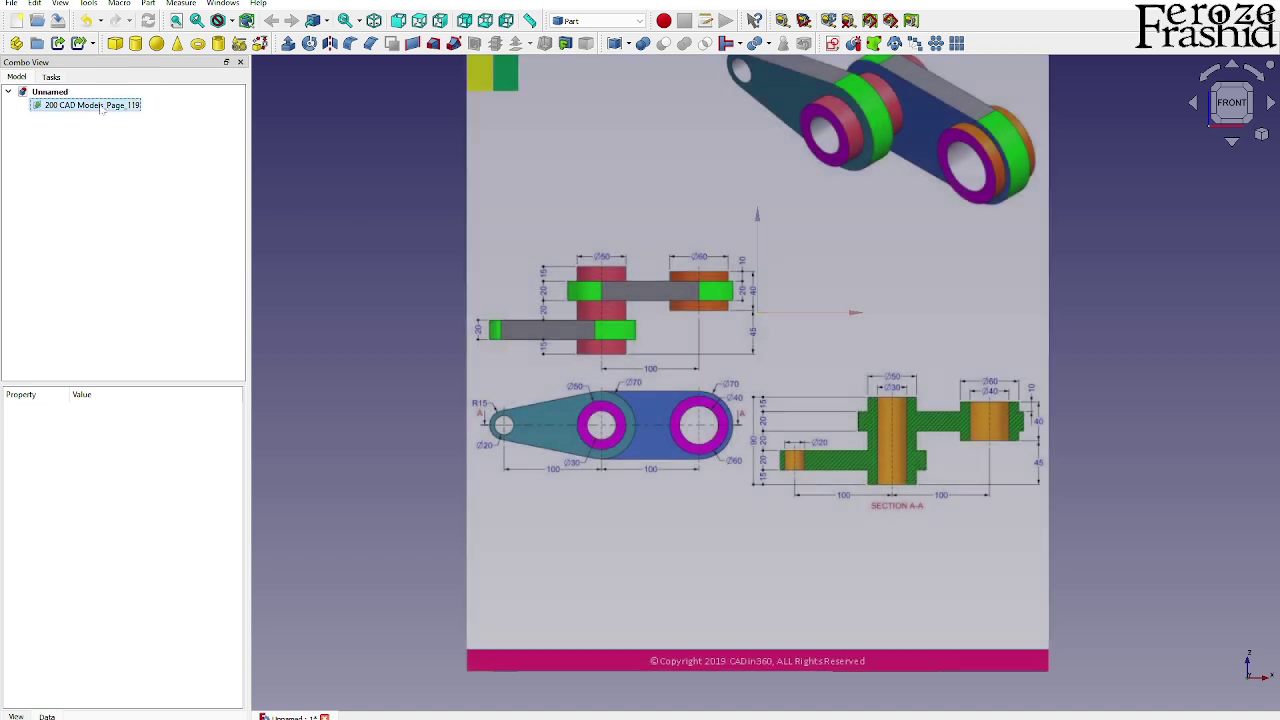
# Transform the image right and up until the Ø30 hole centre sits on the origin
pyautogui.rightClick(100, 105)
pyautogui.click(140, 128)
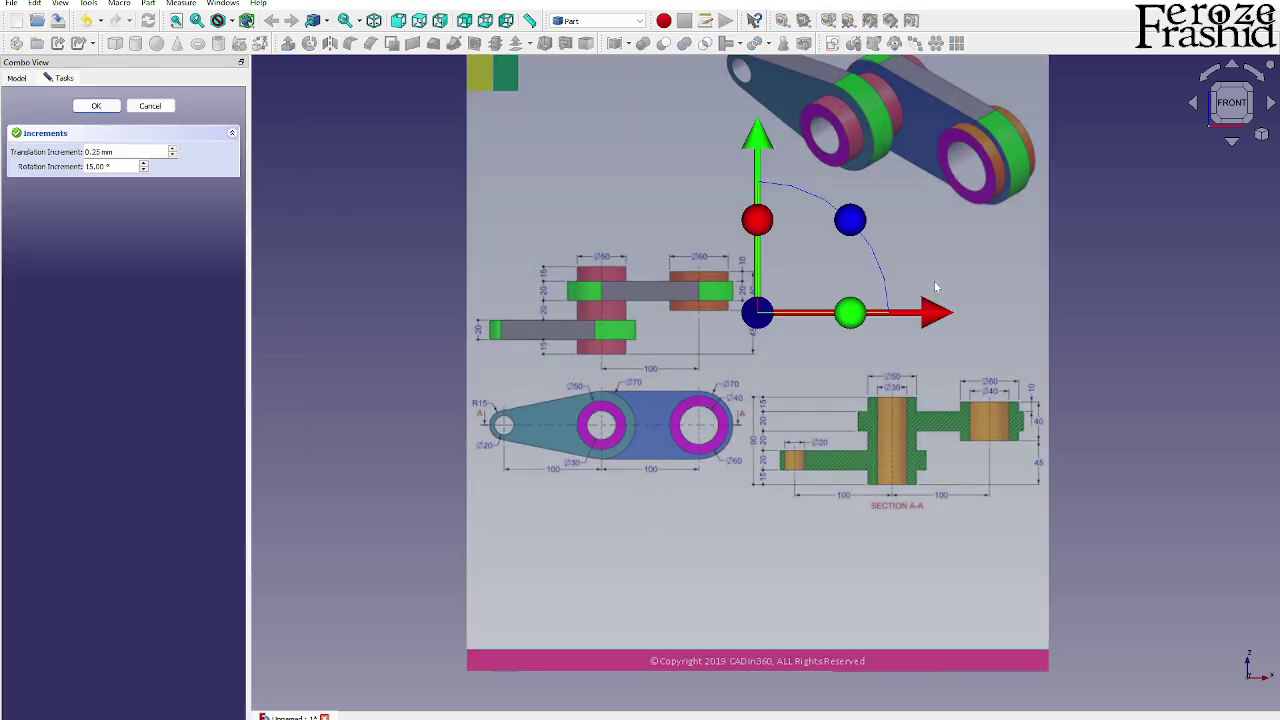
pyautogui.moveTo(933, 314); pyautogui.dragTo(1086, 330)
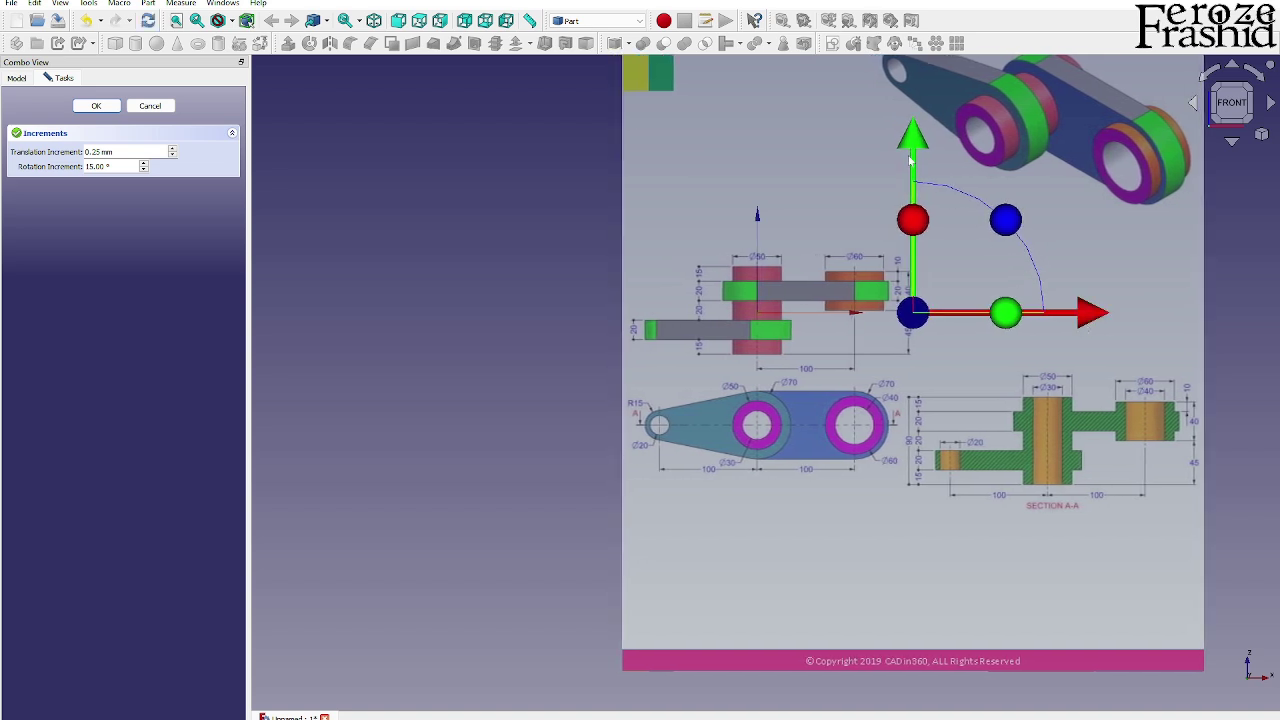
pyautogui.moveTo(902, 150); pyautogui.dragTo(891, 40)
pyautogui.click(96, 106)
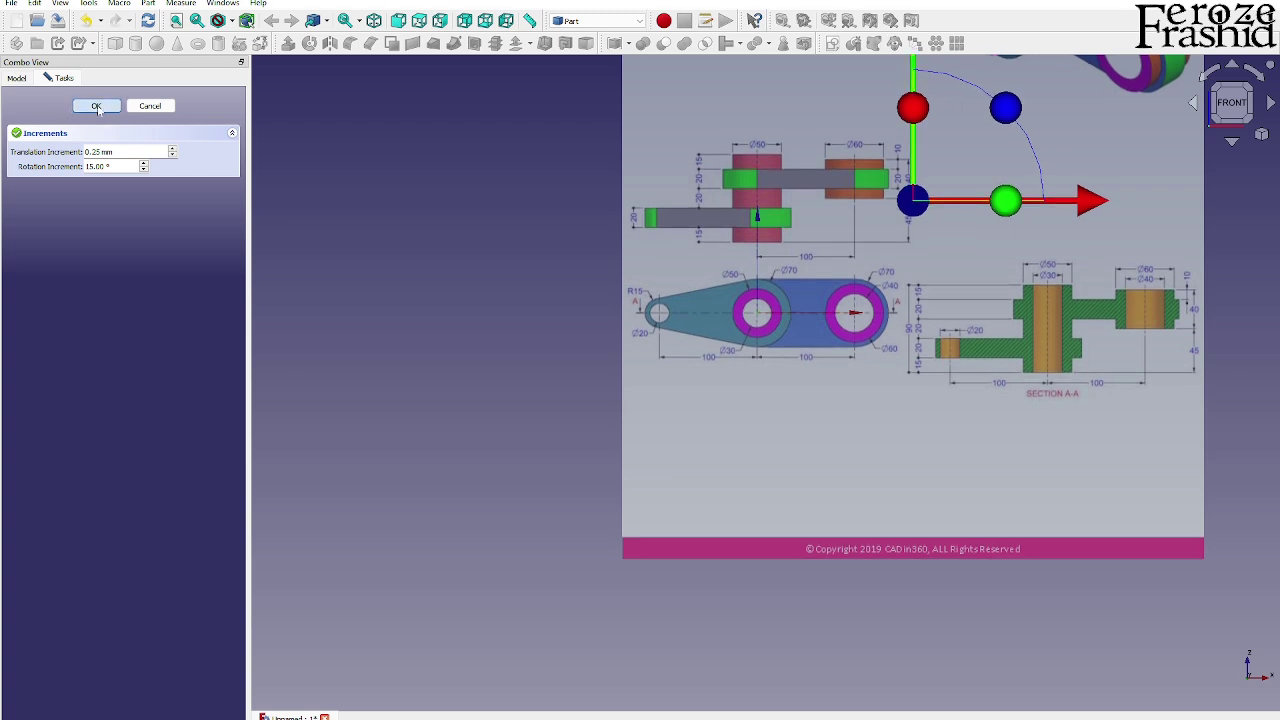
pyautogui.click(404, 352)
# Zoom out to the whole page and narrow the Combo View panel
pyautogui.scroll(-2, 480, 500)
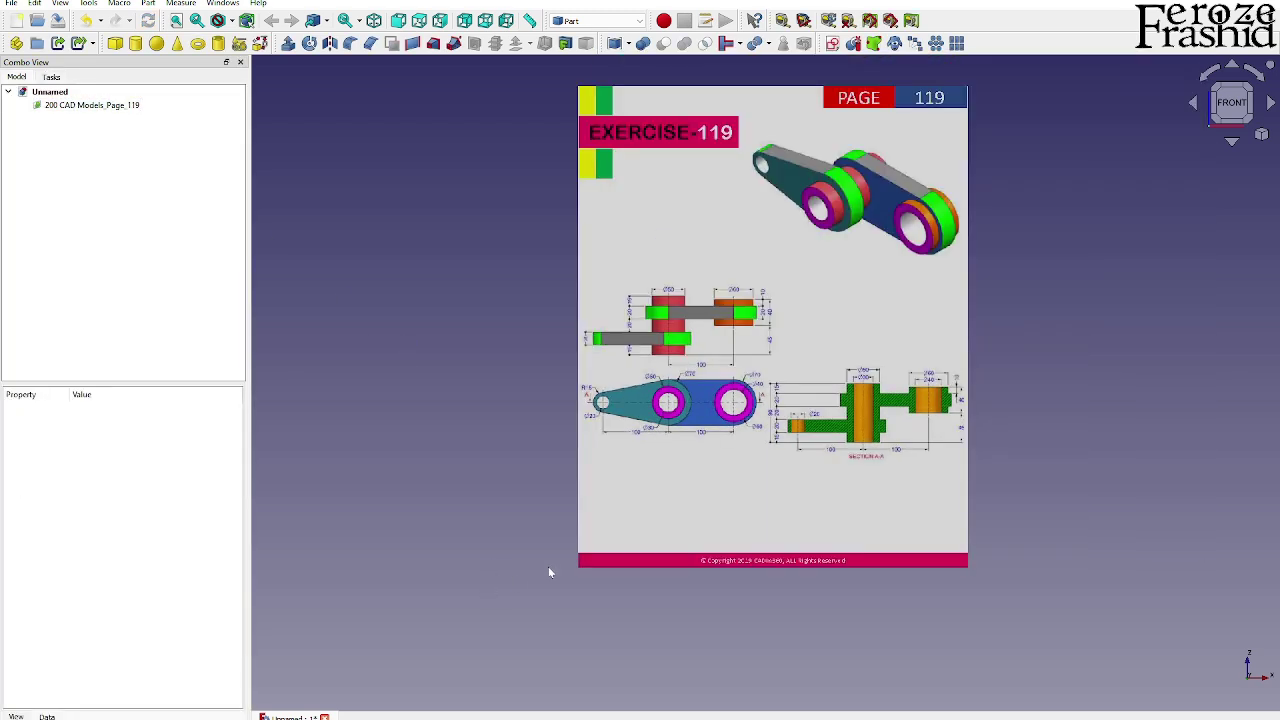
pyautogui.scroll(4, 698, 375)
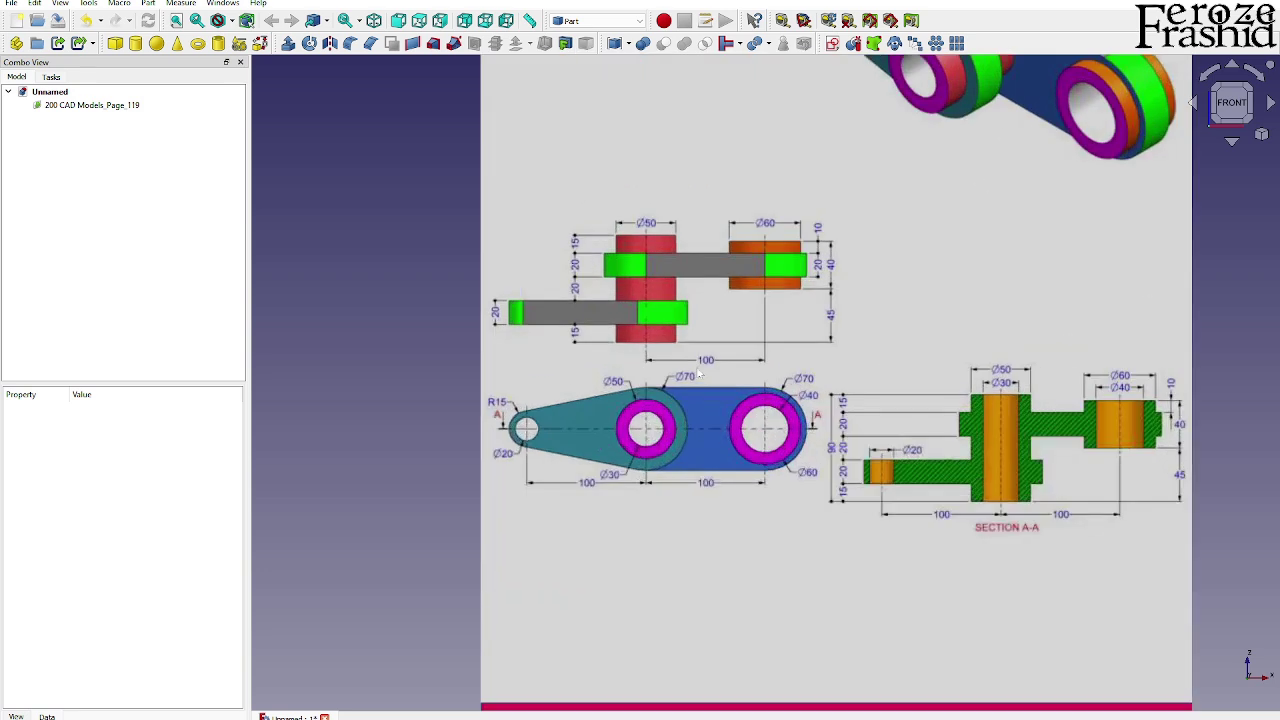
pyautogui.scroll(-3, 730, 524)
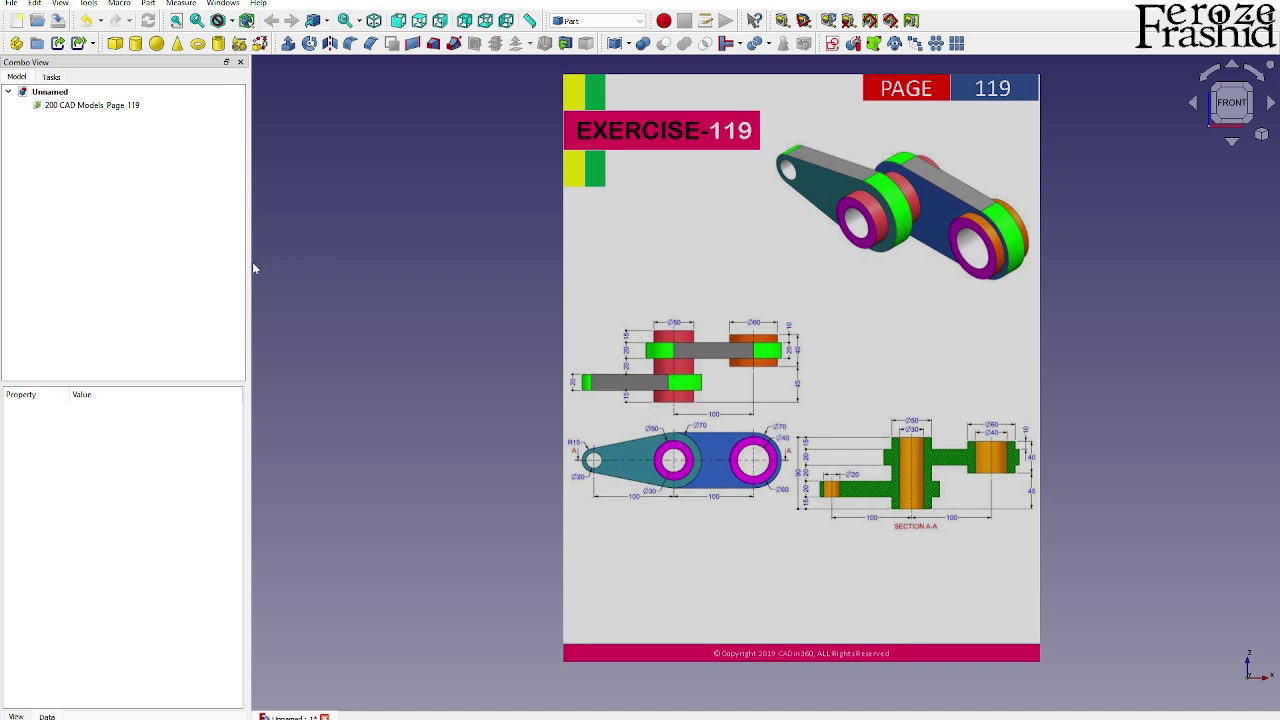
pyautogui.moveTo(250, 265); pyautogui.dragTo(157, 265)
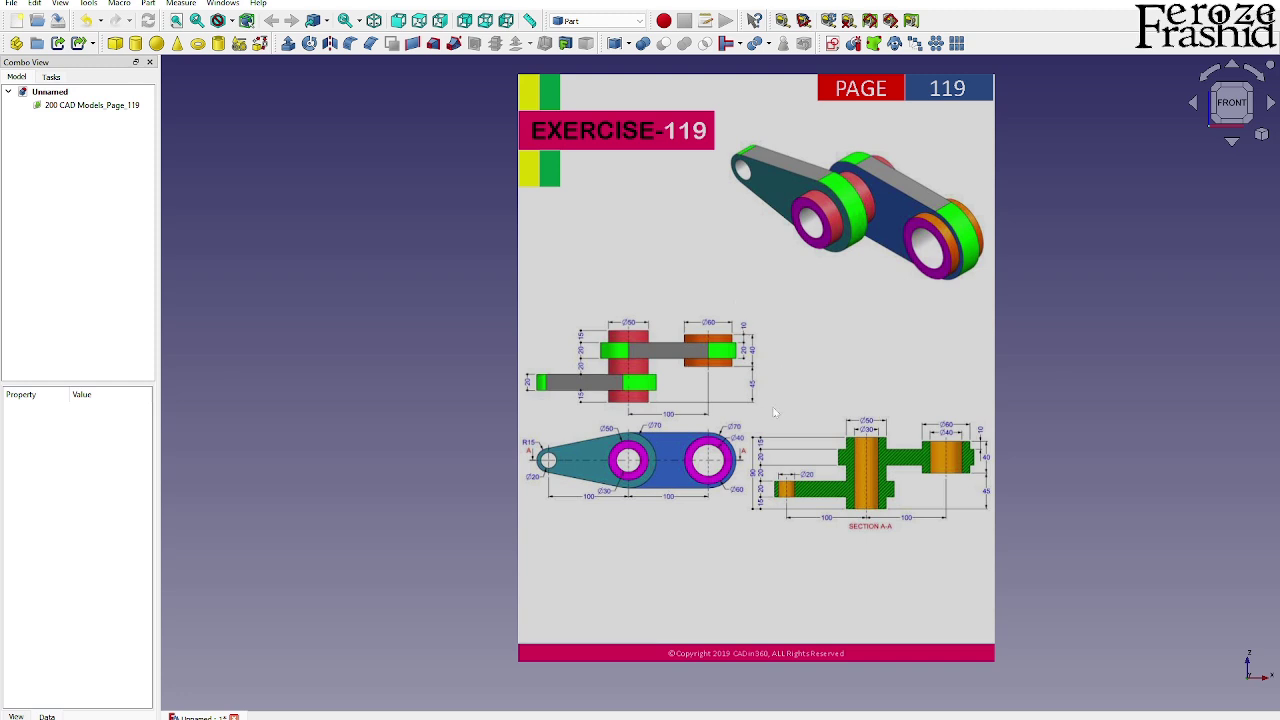
# Create a new sketch on the XZ plane
pyautogui.scroll(2, 774, 411)
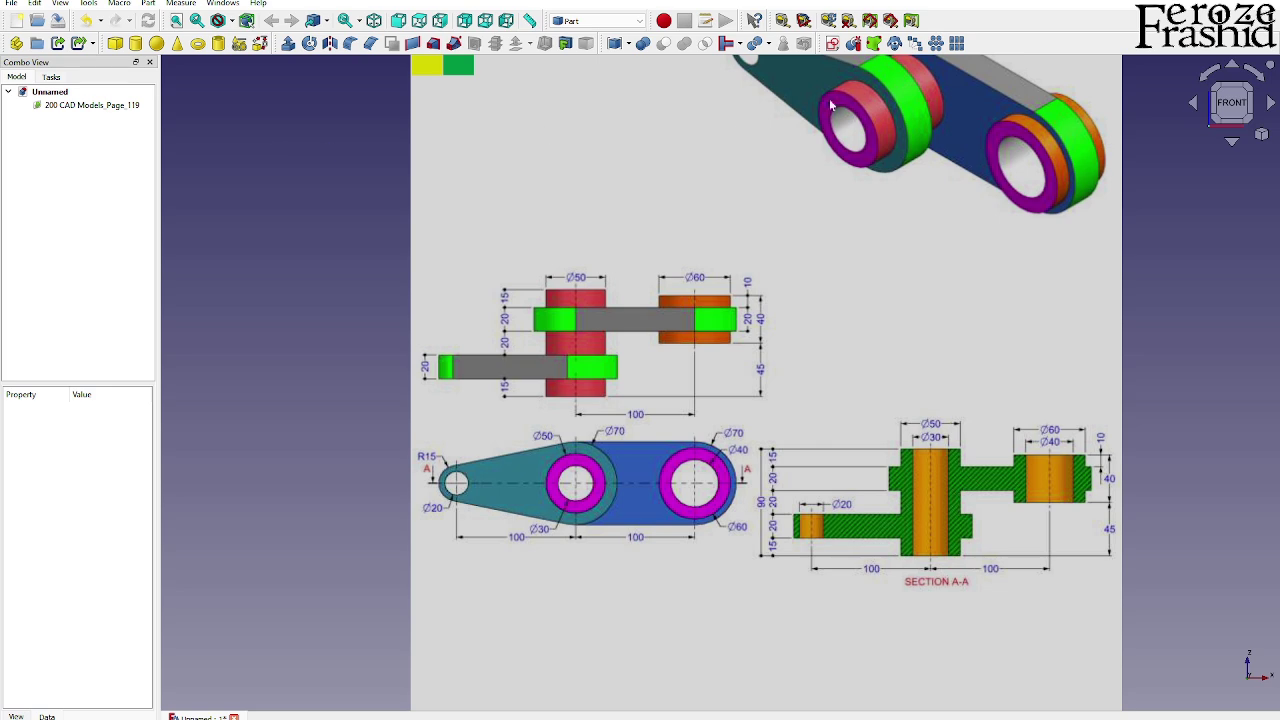
pyautogui.click(832, 43)
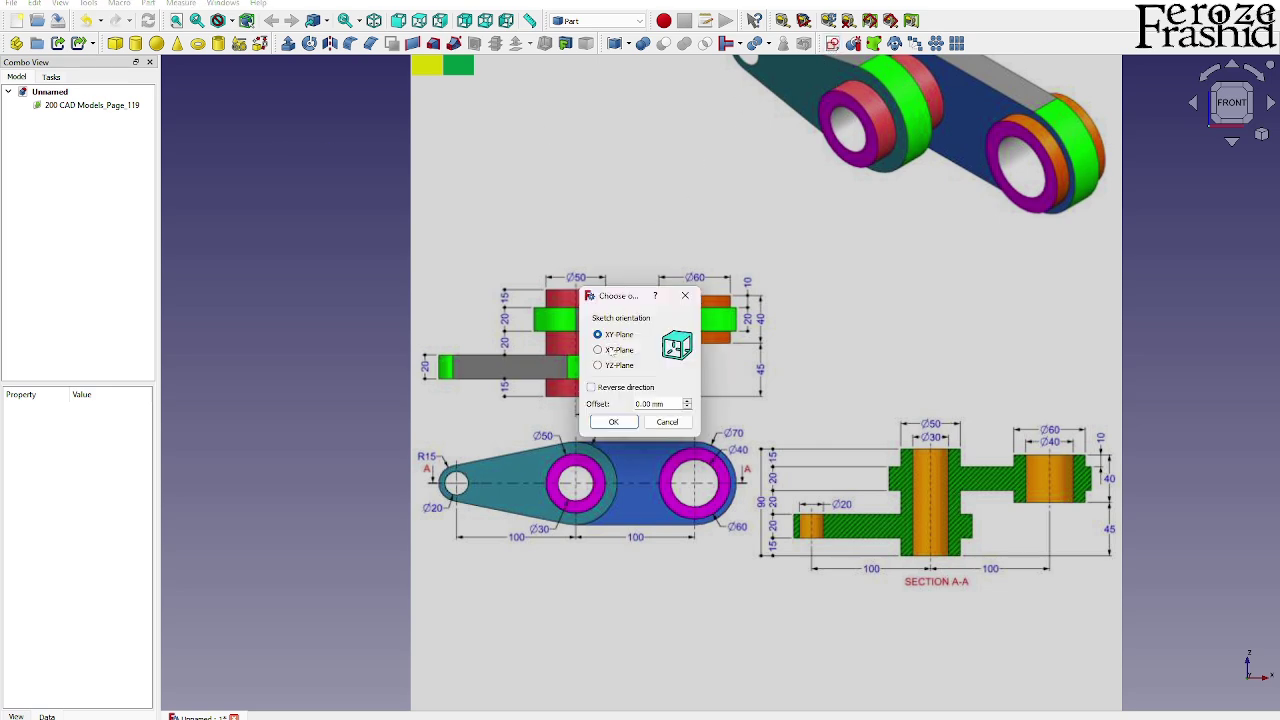
pyautogui.click(598, 349)
pyautogui.click(613, 421)
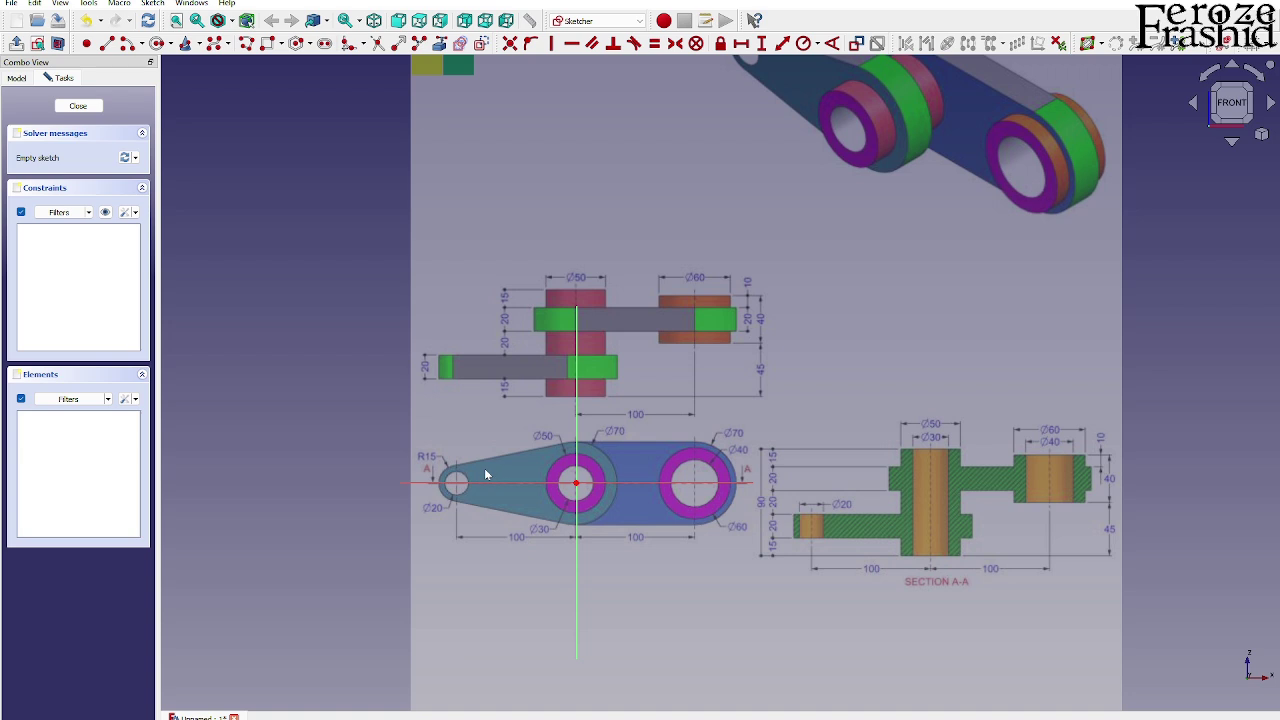
# Draw a slot from the Ø30 hole centre to the small left hole centre
pyautogui.scroll(-1, 954, 602)
pyautogui.scroll(1, 748, 540)
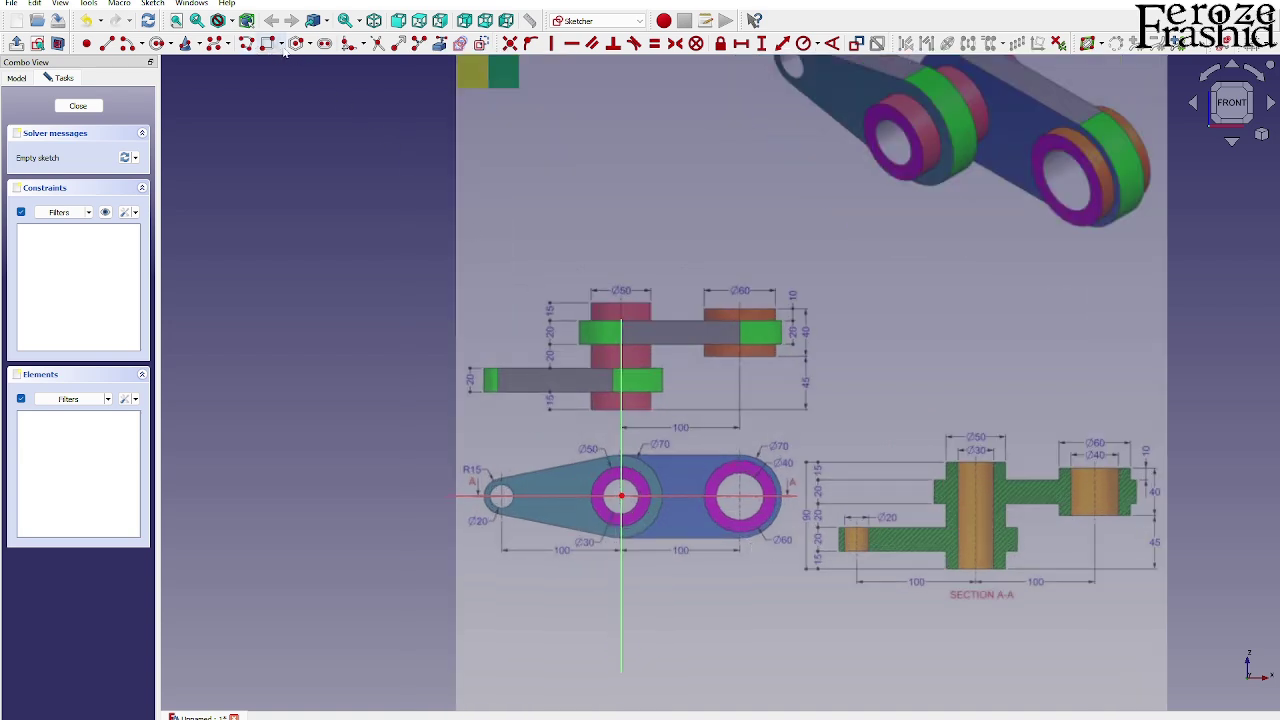
pyautogui.click(322, 52)
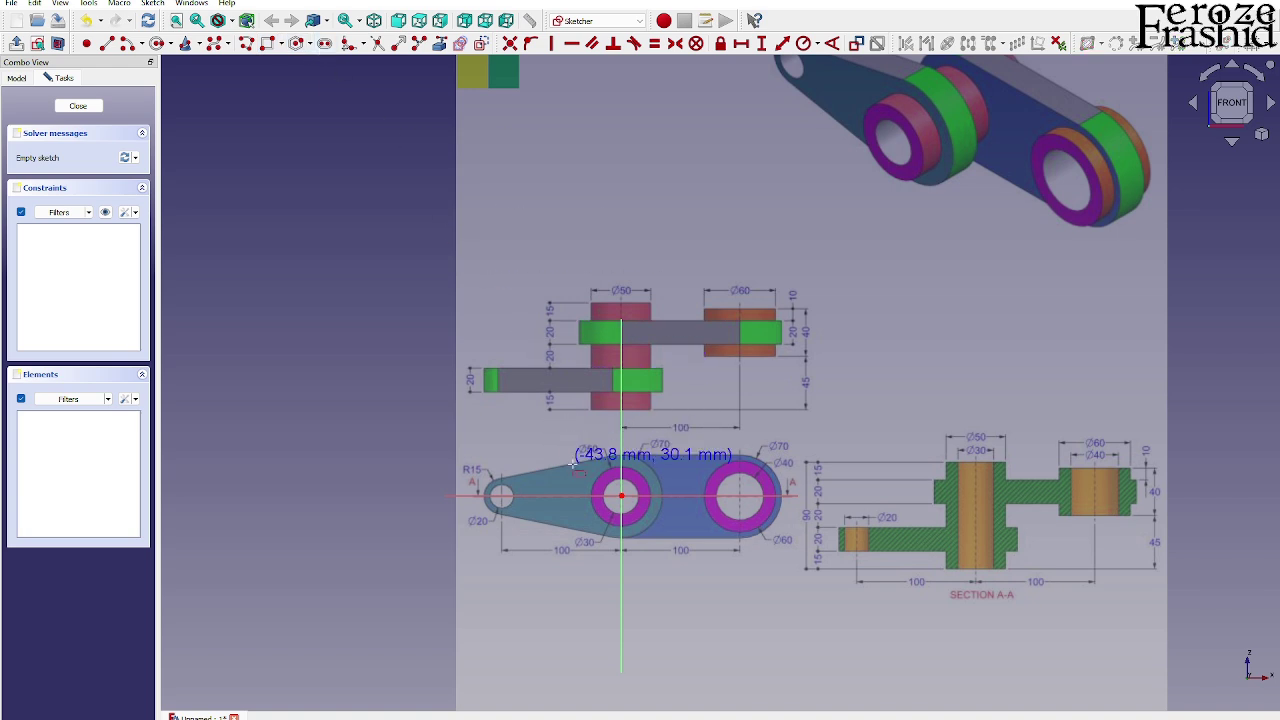
pyautogui.click(620, 493)
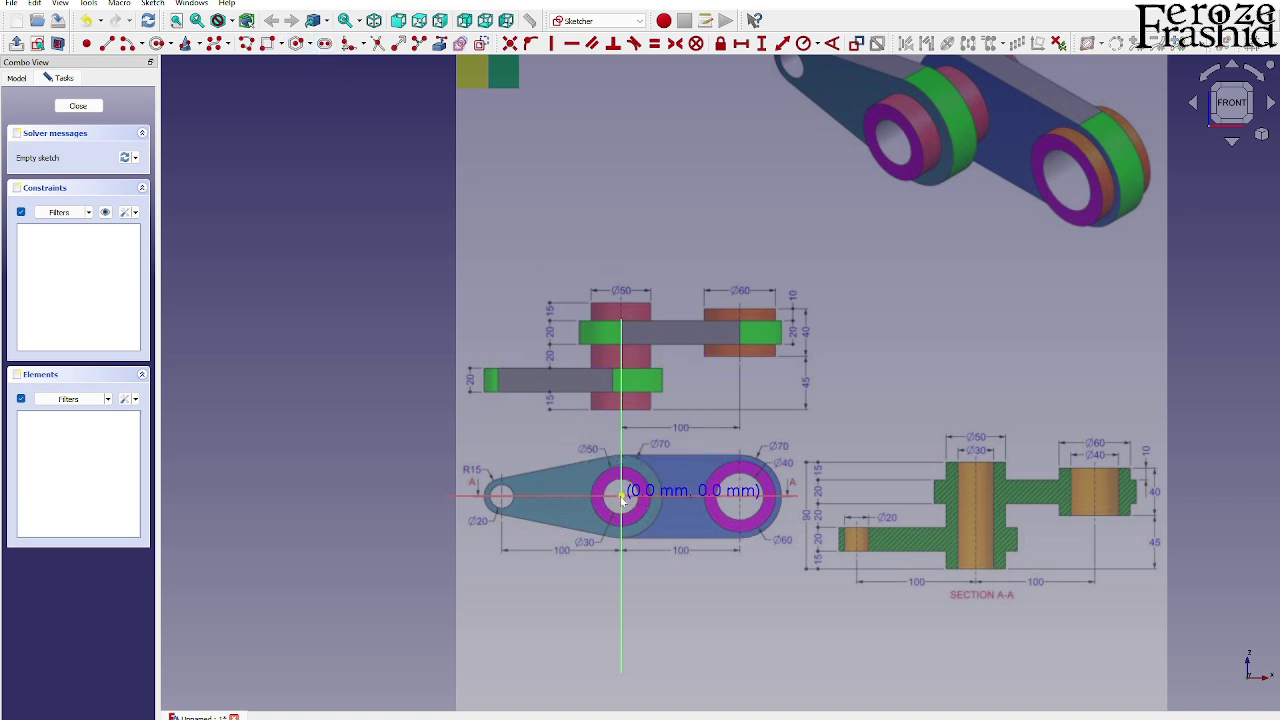
pyautogui.click(500, 493)
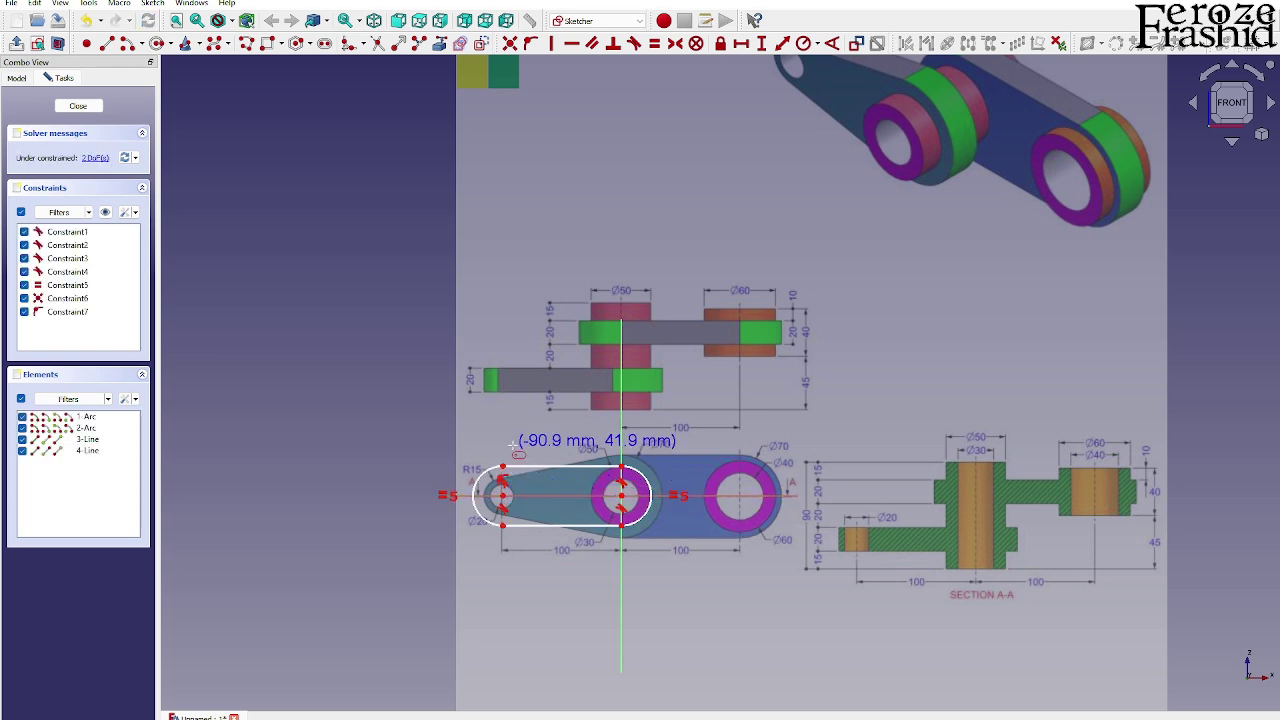
pyautogui.scroll(3, 500, 520)
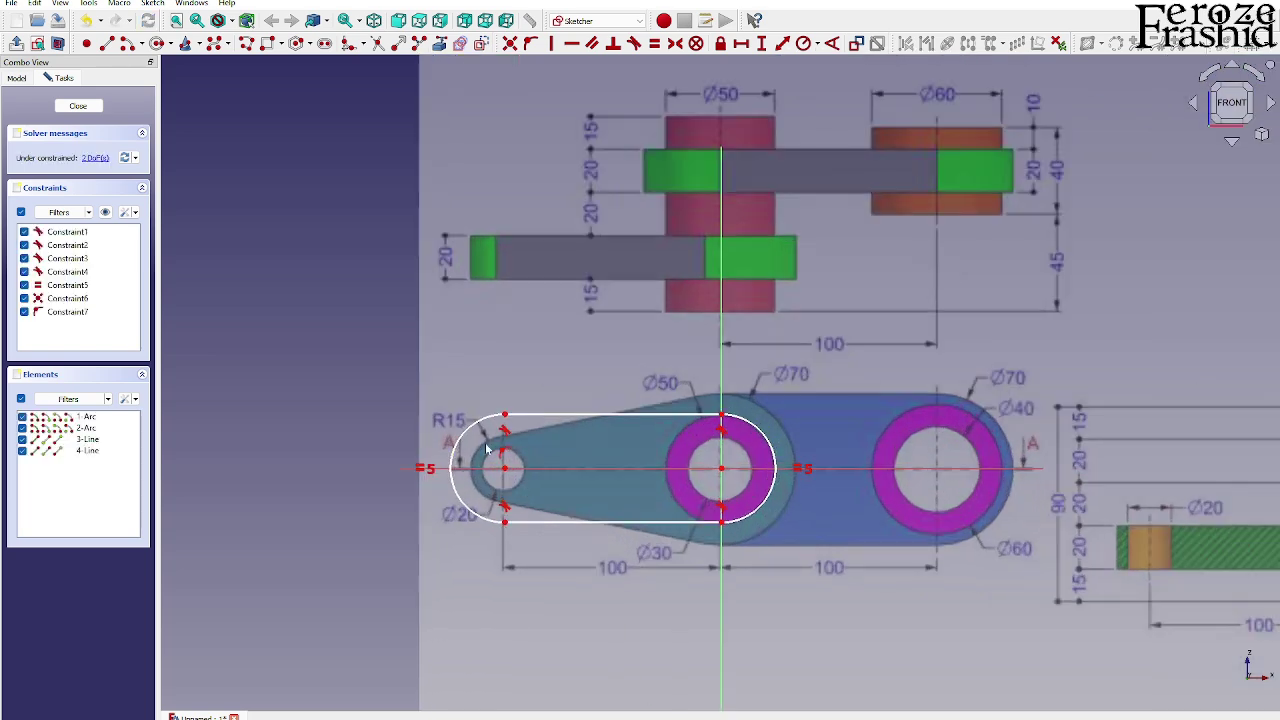
# Remove the equal constraint and give the slot arcs radii of 15 mm and 35 mm
pyautogui.click(425, 468)
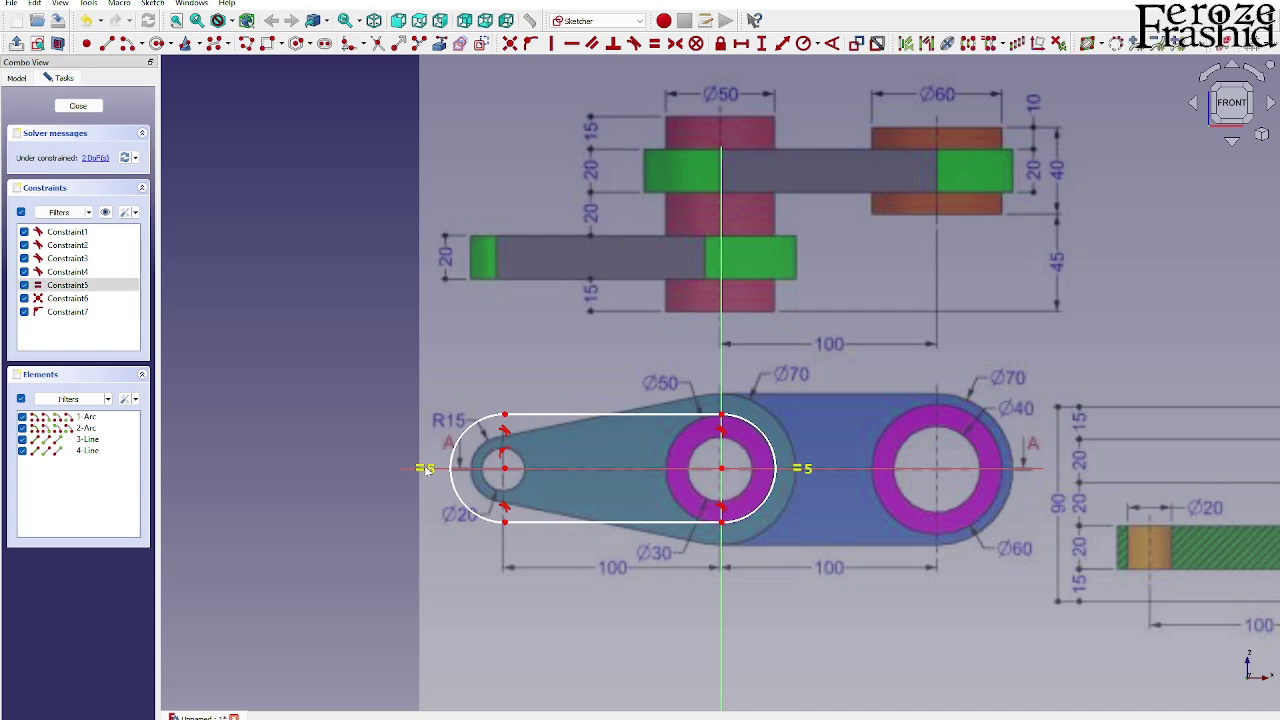
pyautogui.press('Delete')
pyautogui.click(452, 458)
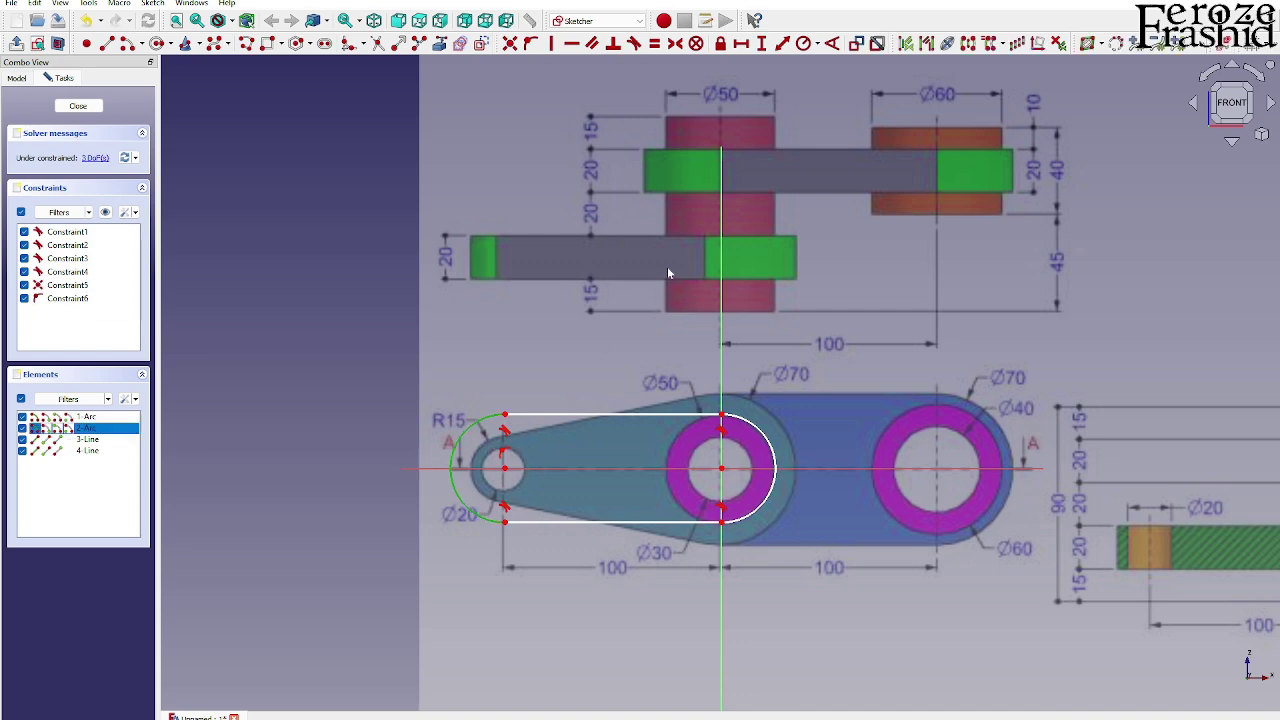
pyautogui.click(803, 43)
pyautogui.write('15mm')
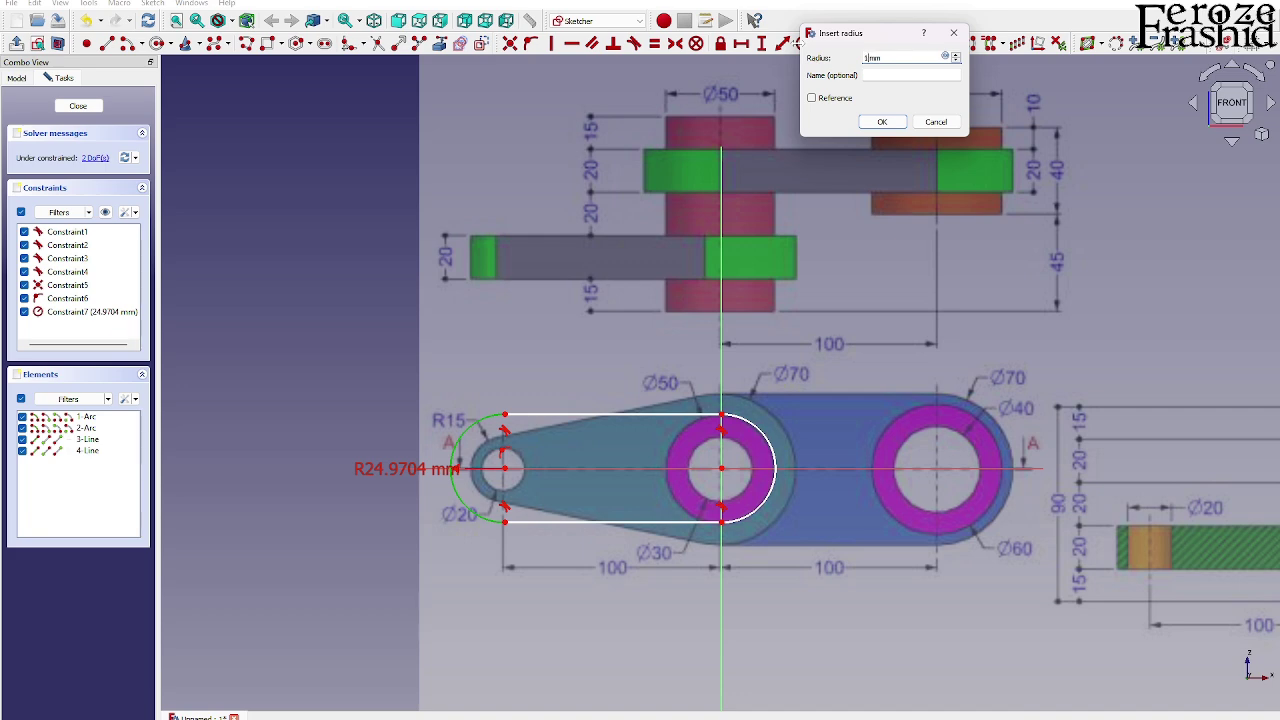
pyautogui.press('Return')
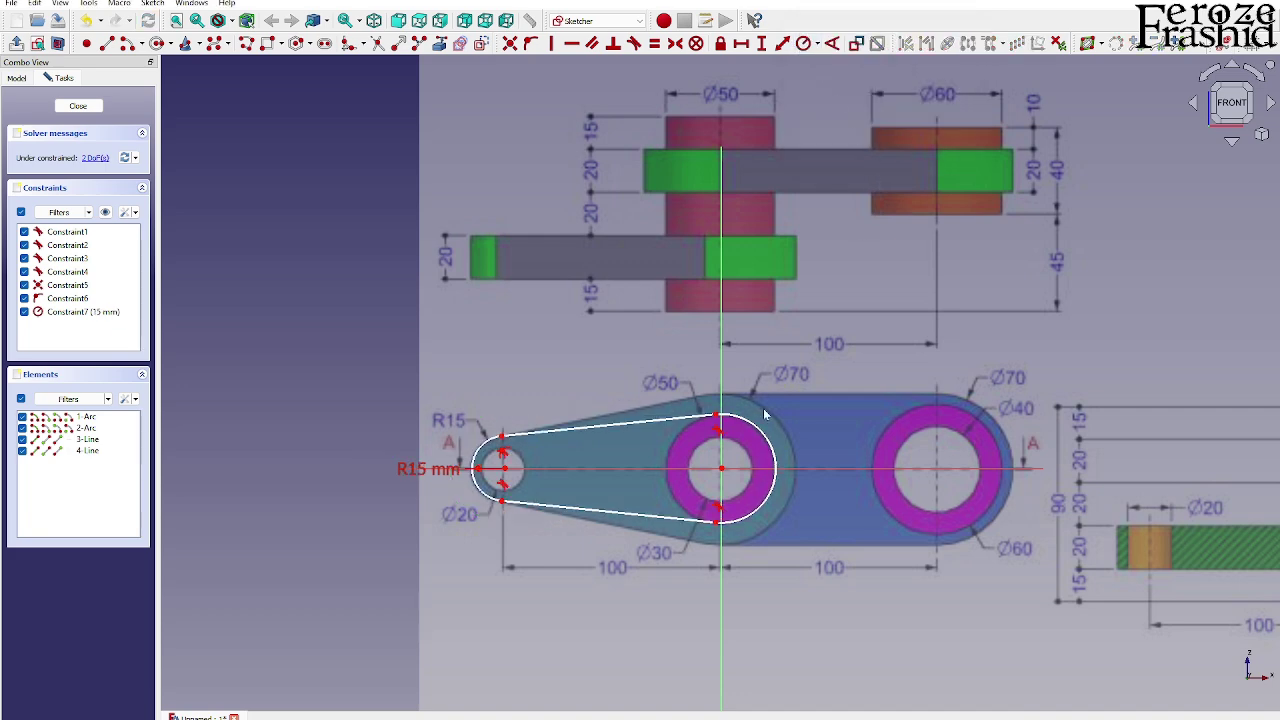
pyautogui.click(766, 437)
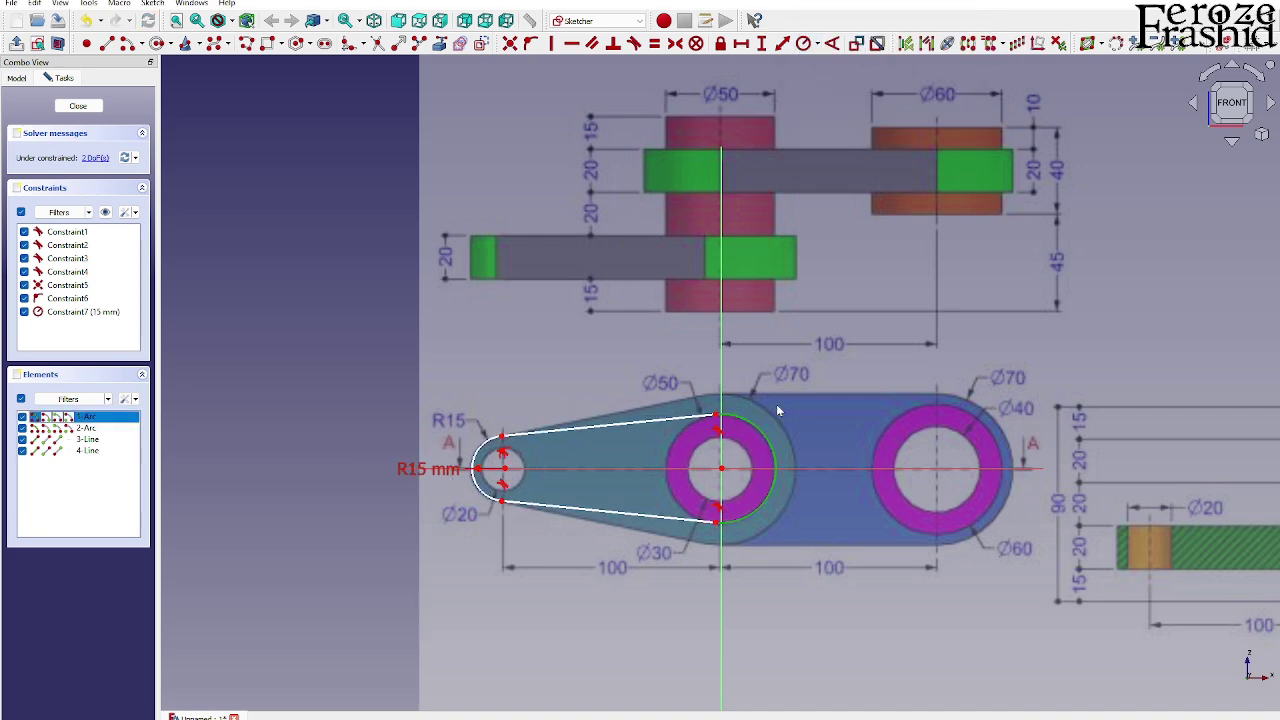
pyautogui.click(803, 43)
pyautogui.write('35')
pyautogui.press('Return')
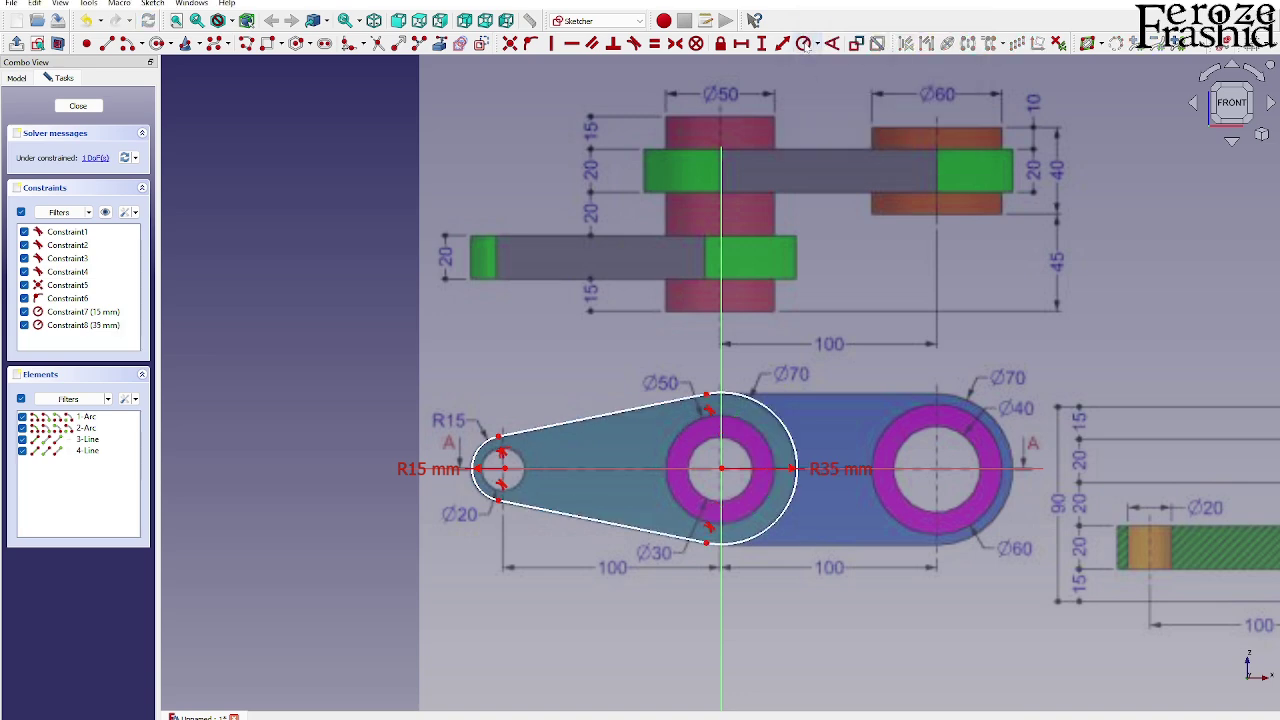
# Set a 100 mm horizontal distance between the two arc centres
pyautogui.click(506, 474)
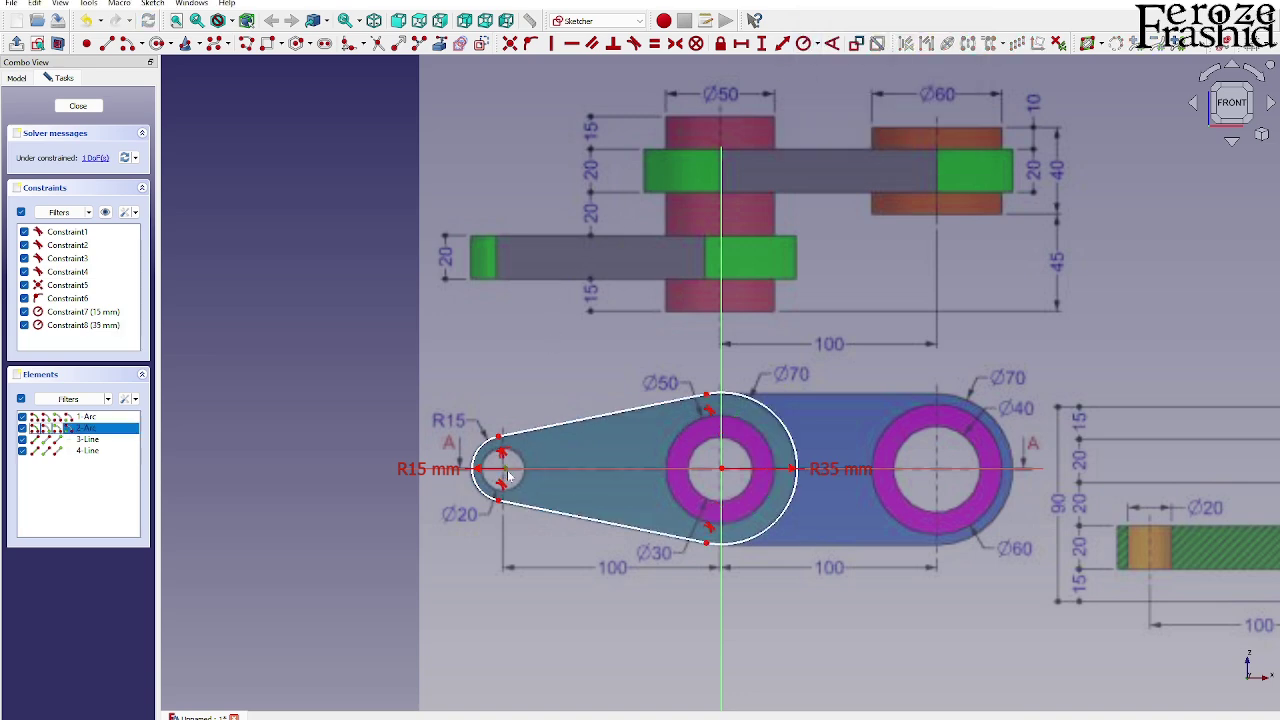
pyautogui.click(722, 472)
pyautogui.click(741, 43)
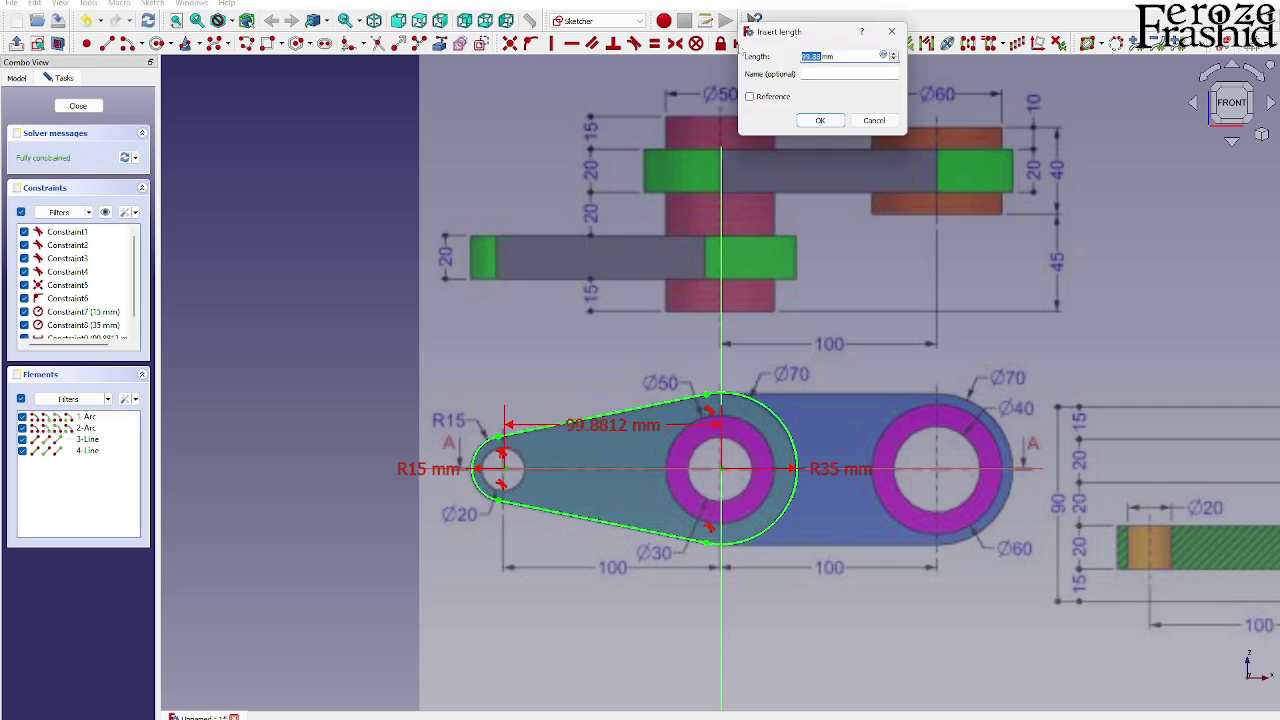
pyautogui.write('100')
pyautogui.press('Return')
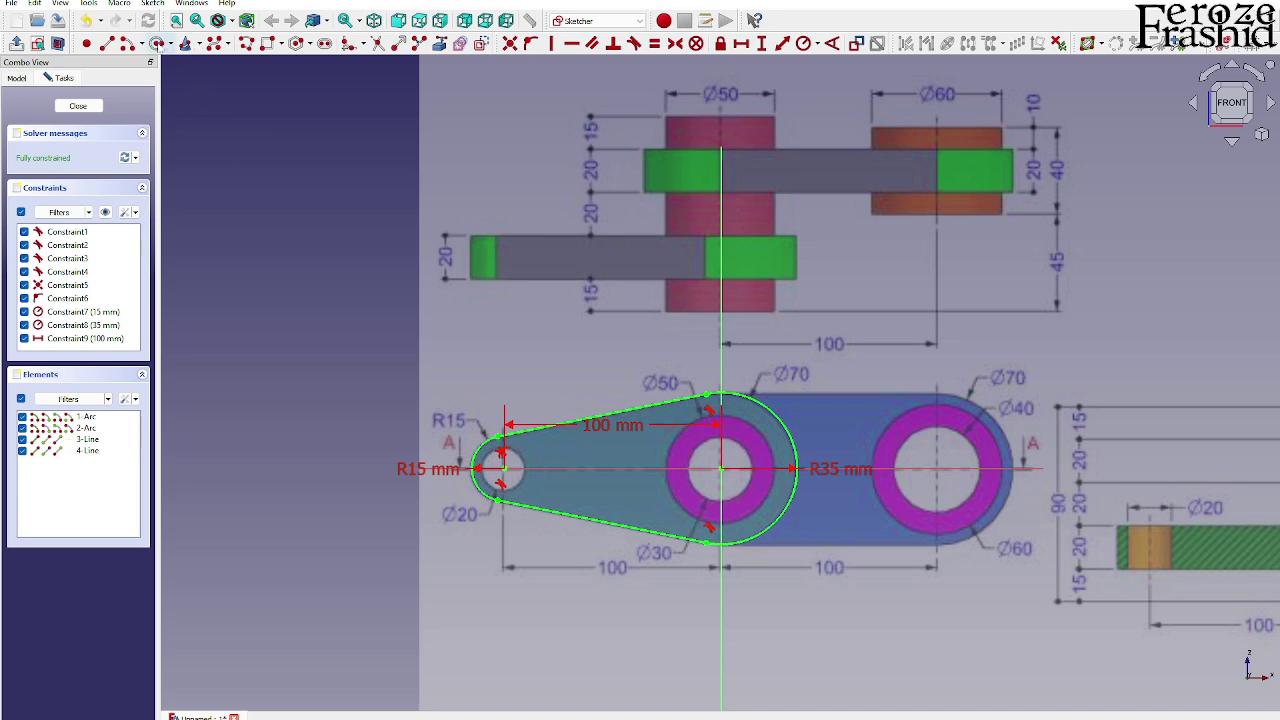
pyautogui.scroll(3, 508, 469)
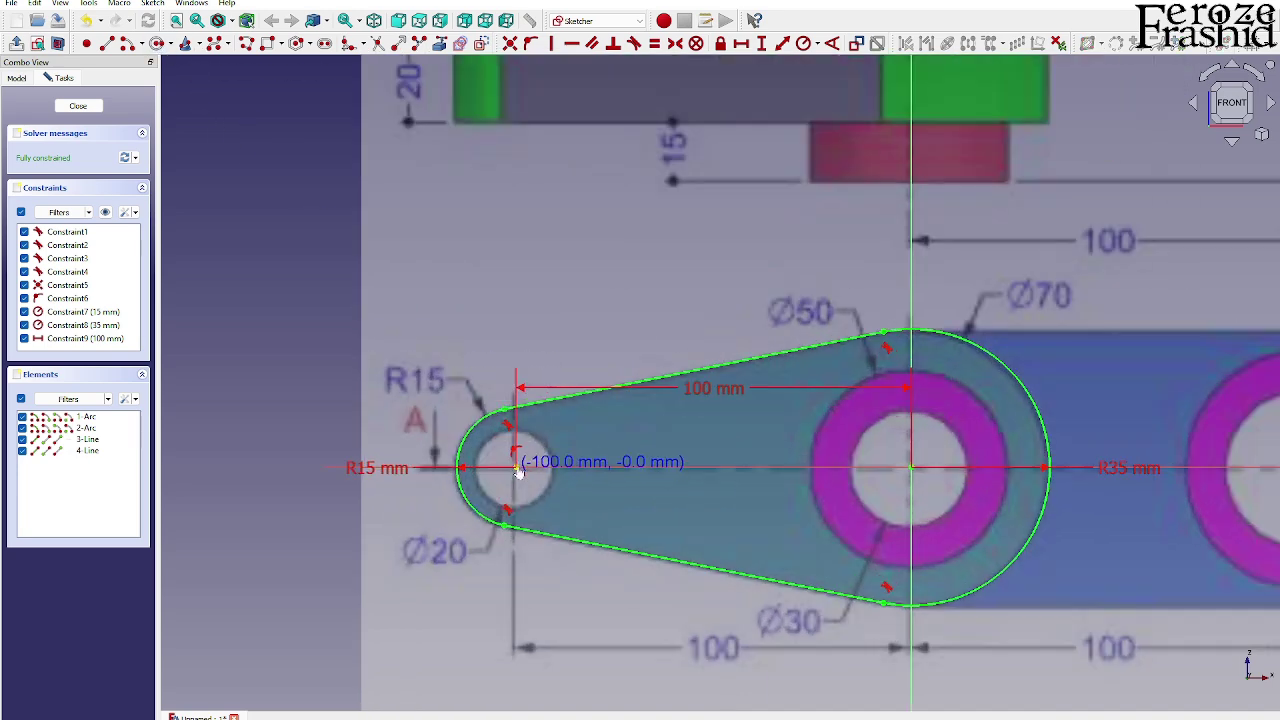
# Draw hole circles at the small and large arc centres
pyautogui.click(516, 467)
pyautogui.click(514, 435)
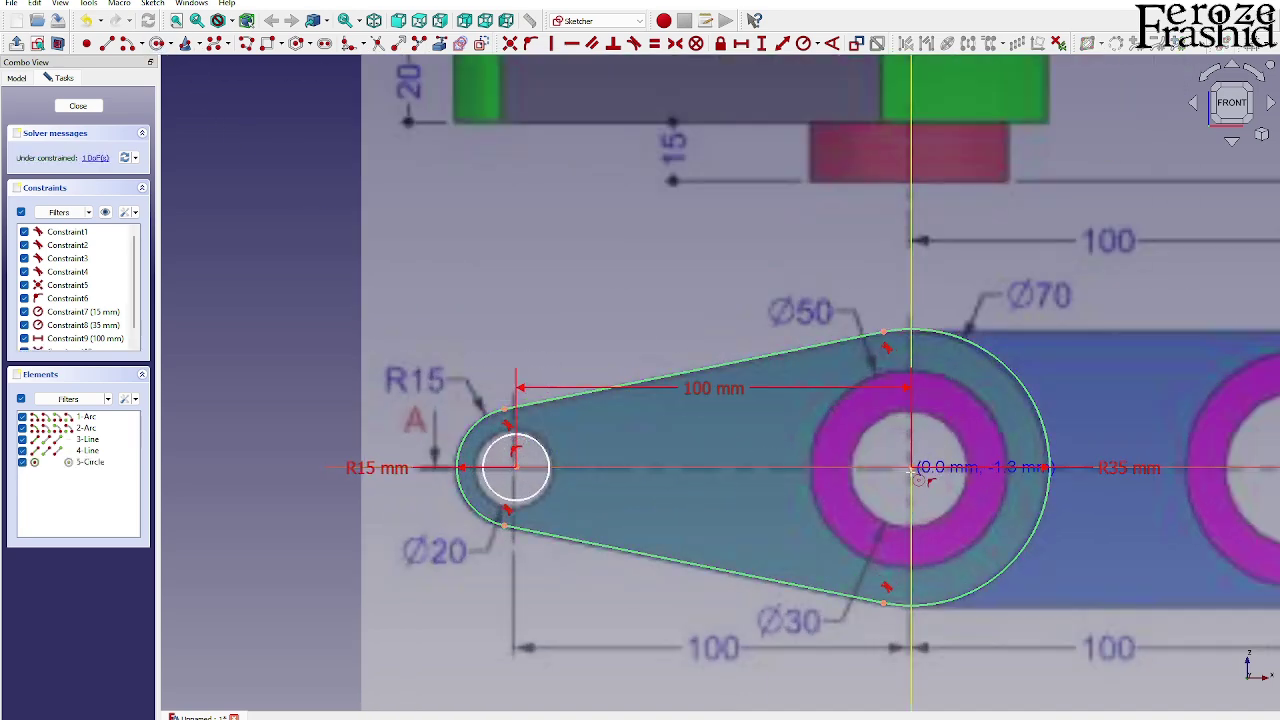
pyautogui.click(910, 467)
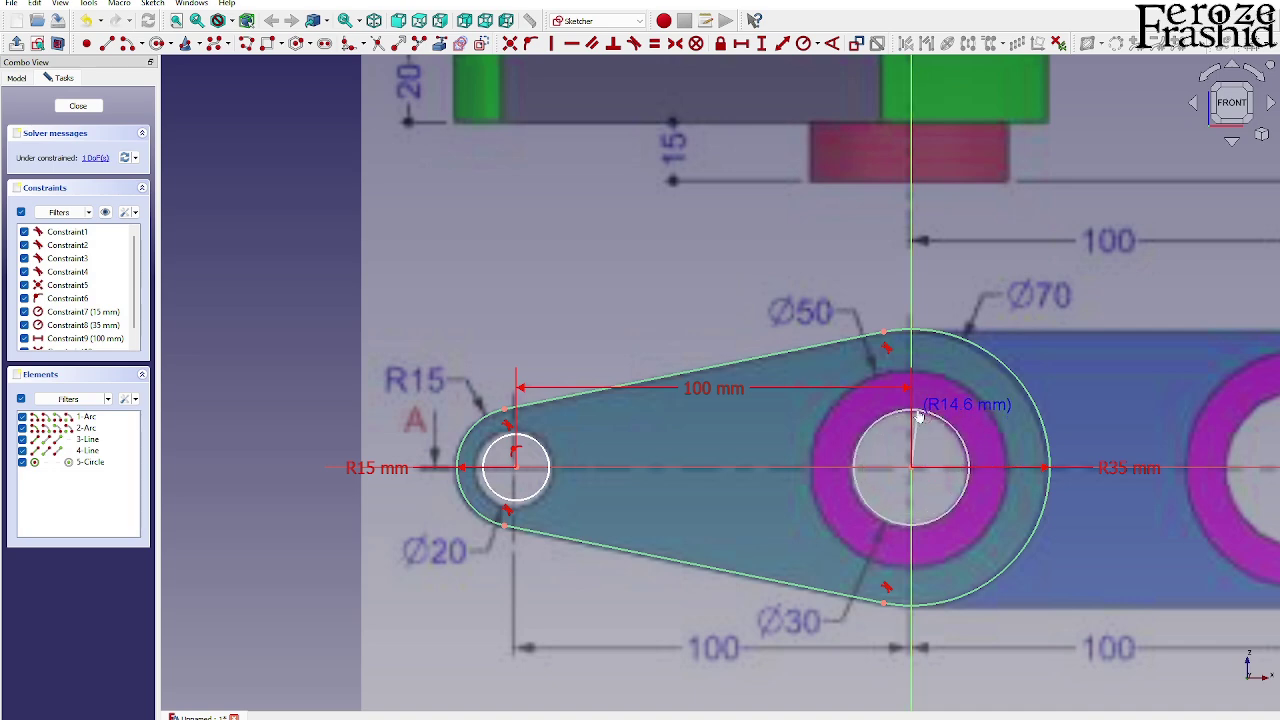
pyautogui.click(925, 410)
pyautogui.scroll(-2, 555, 400)
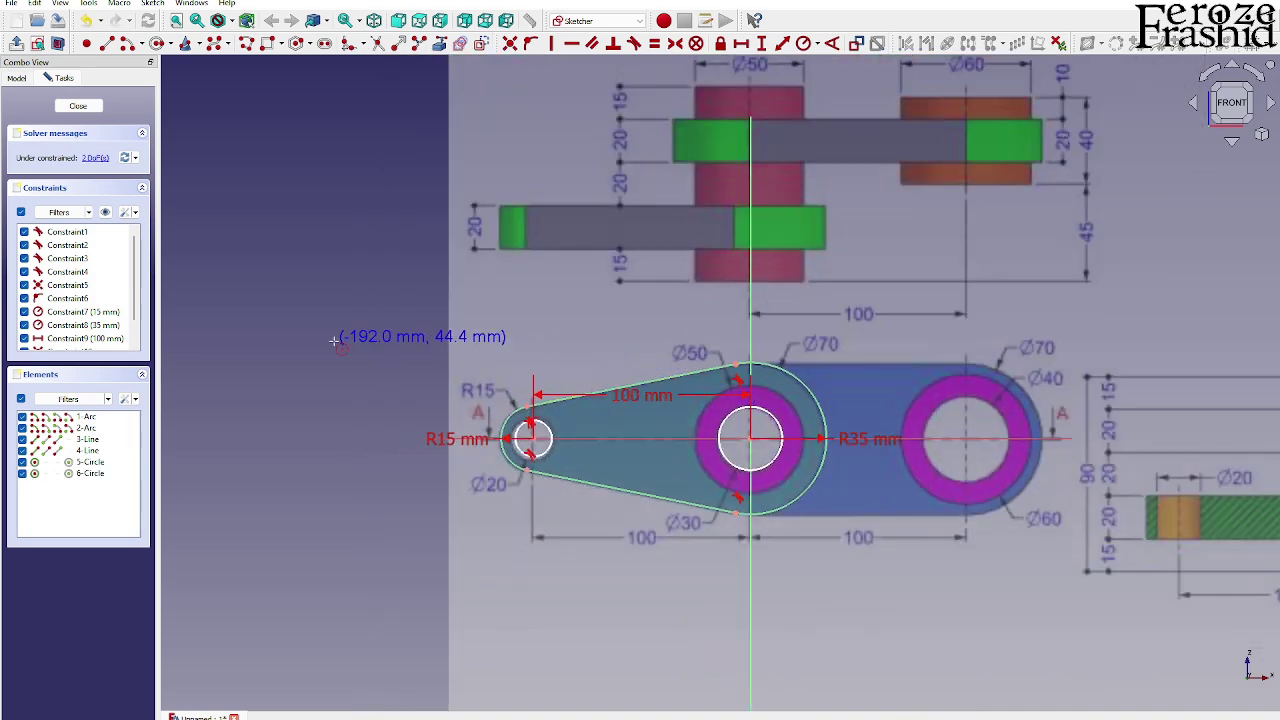
pyautogui.press('Escape')
# Constrain the hole circles to R10 mm and R15 mm
pyautogui.click(541, 455)
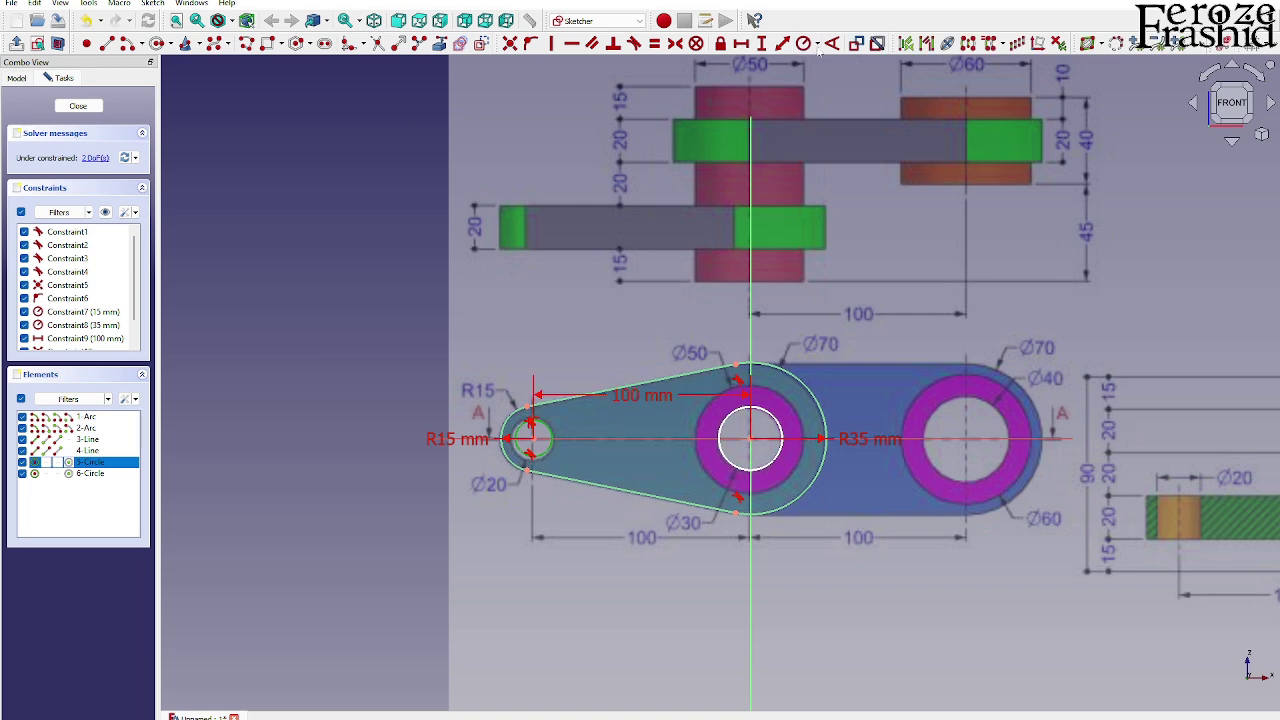
pyautogui.click(805, 46)
pyautogui.write('10')
pyautogui.press('Return')
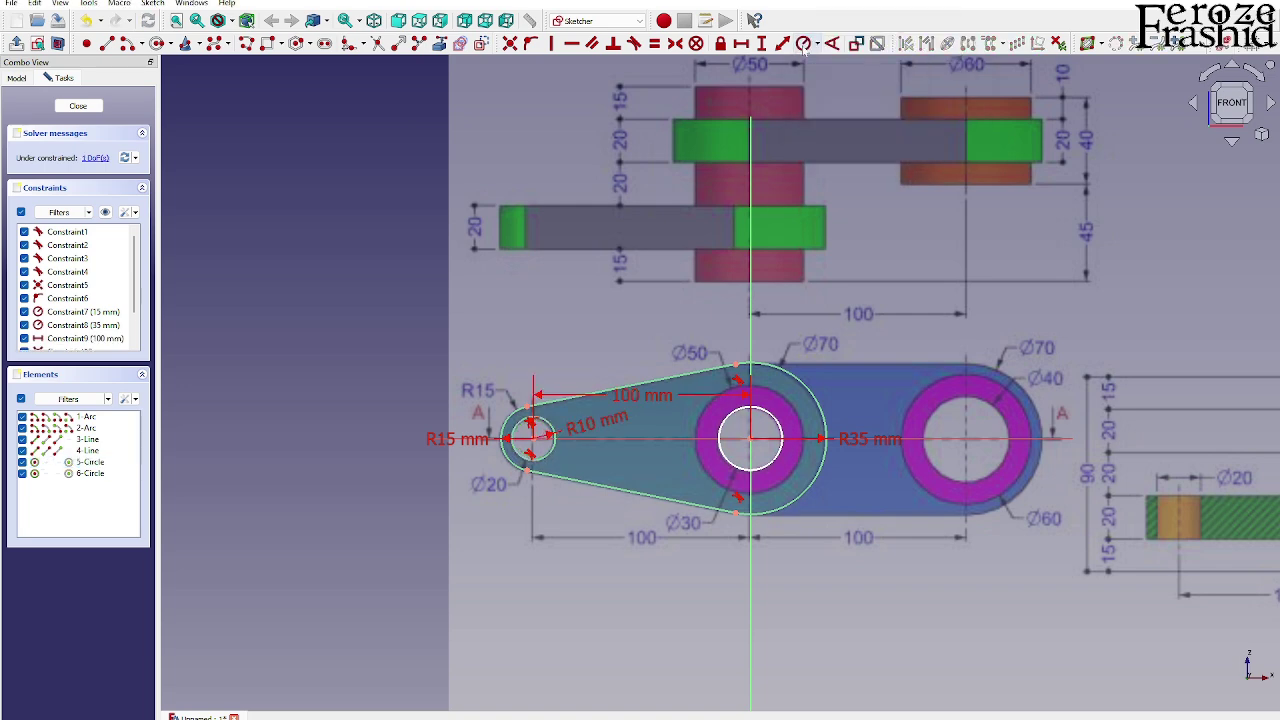
pyautogui.click(780, 427)
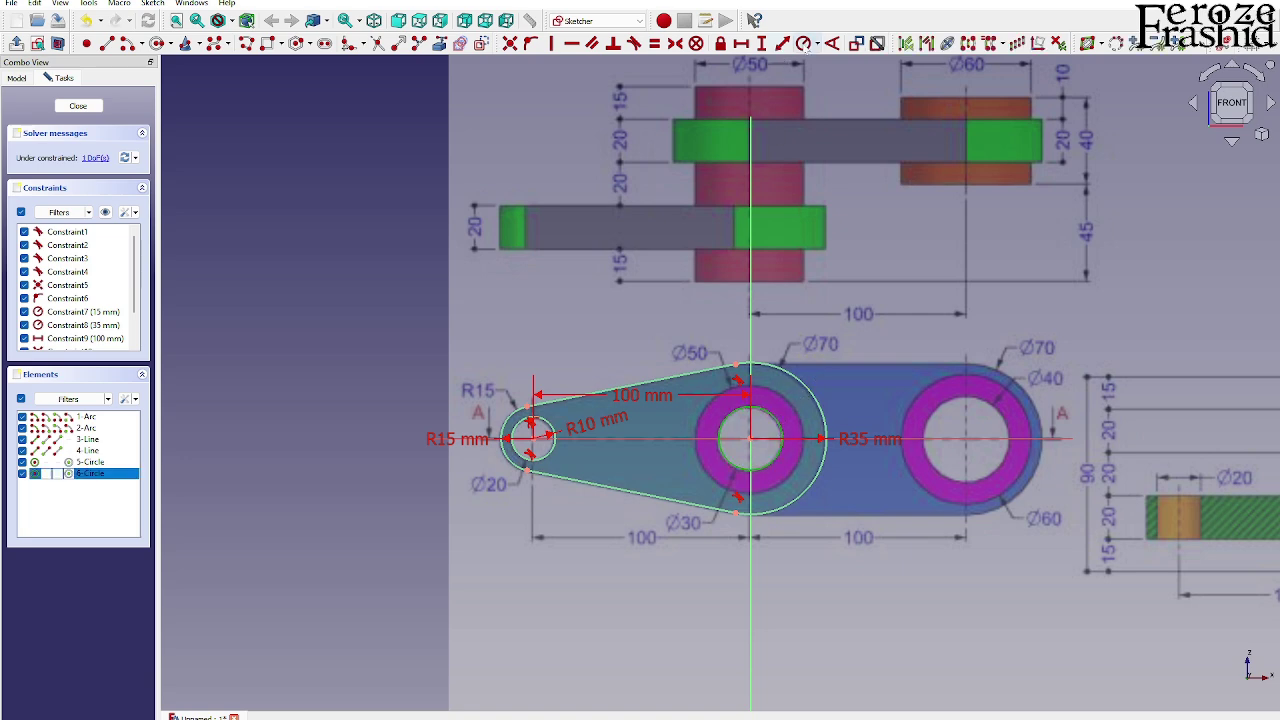
pyautogui.click(804, 43)
pyautogui.write('15mm')
pyautogui.press('Return')
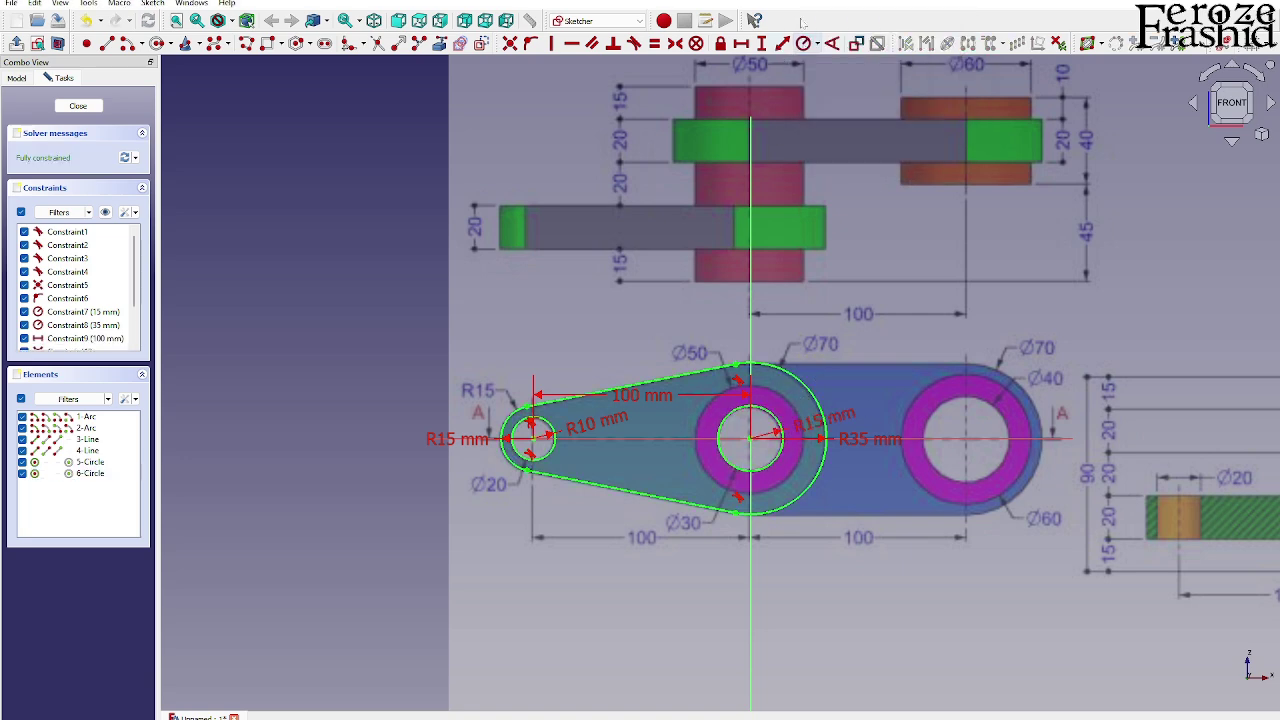
pyautogui.scroll(-4, 672, 327)
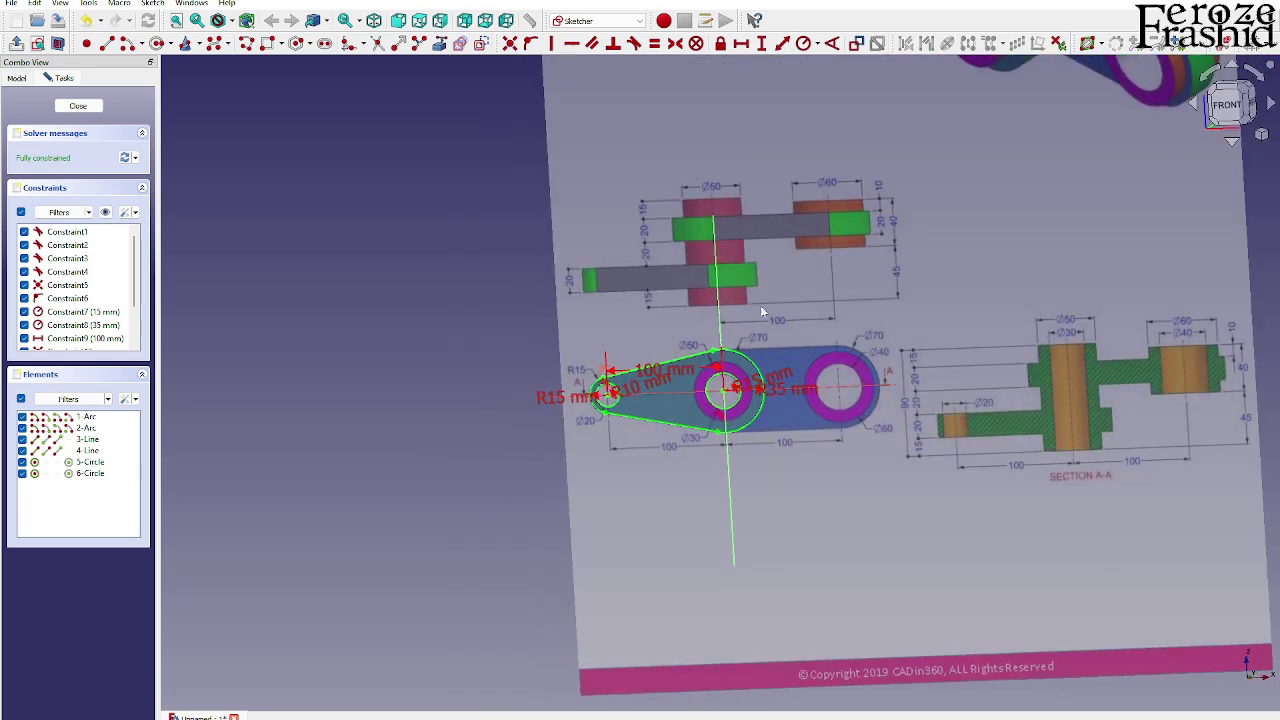
# Close the lever sketch and rename the Sketch tree item to sksSlot1
pyautogui.click(78, 107)
pyautogui.click(80, 134)
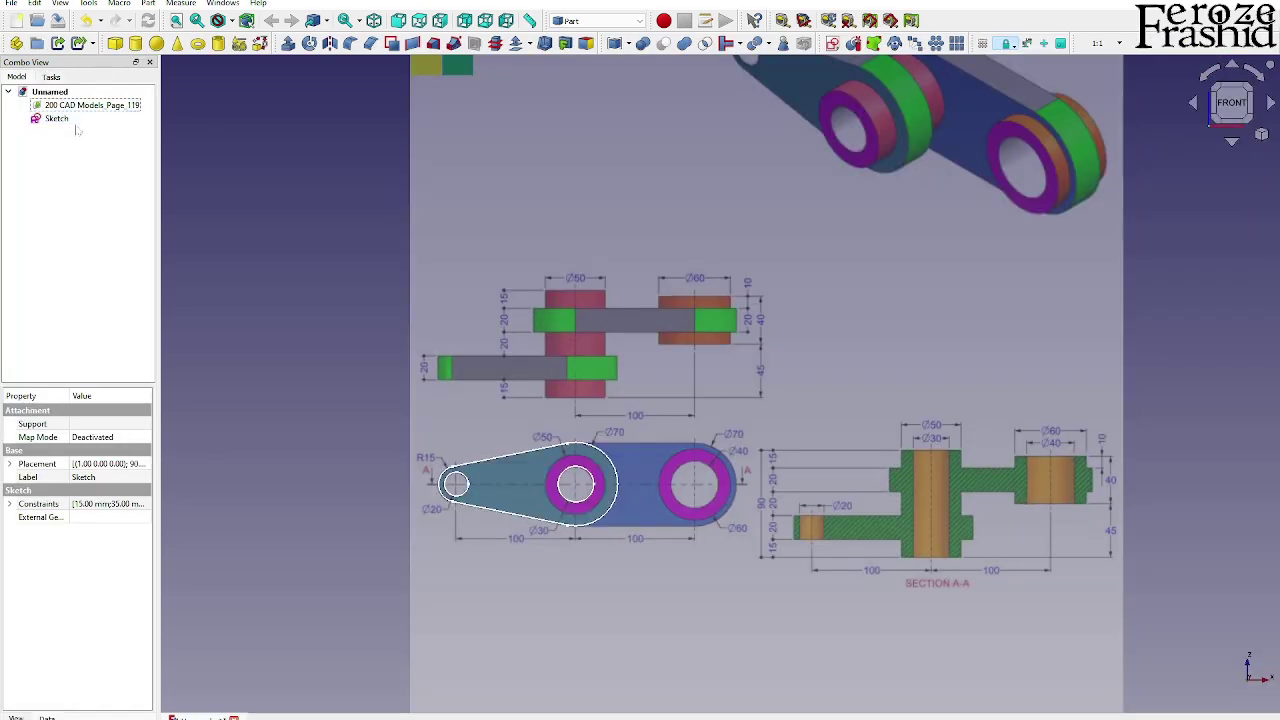
pyautogui.press('F2')
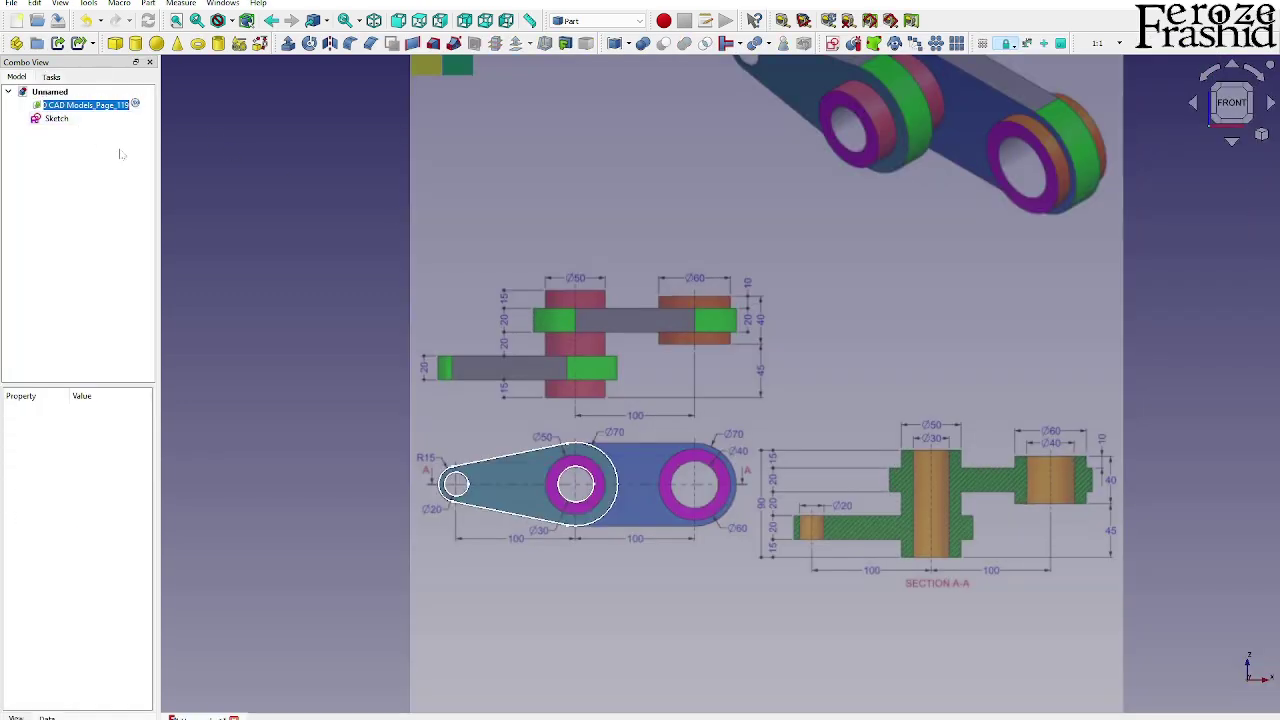
pyautogui.click(69, 121)
pyautogui.press('F2')
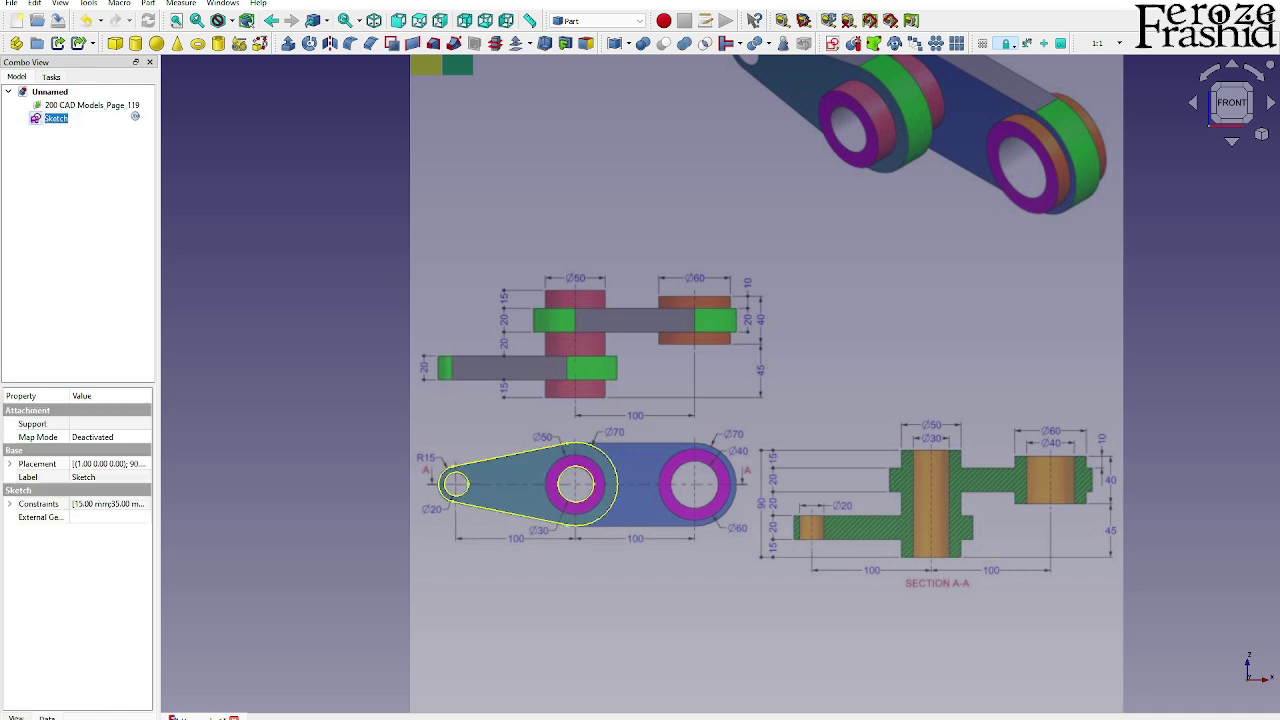
pyautogui.write('ske')
pyautogui.write('t1')
pyautogui.press('Return')
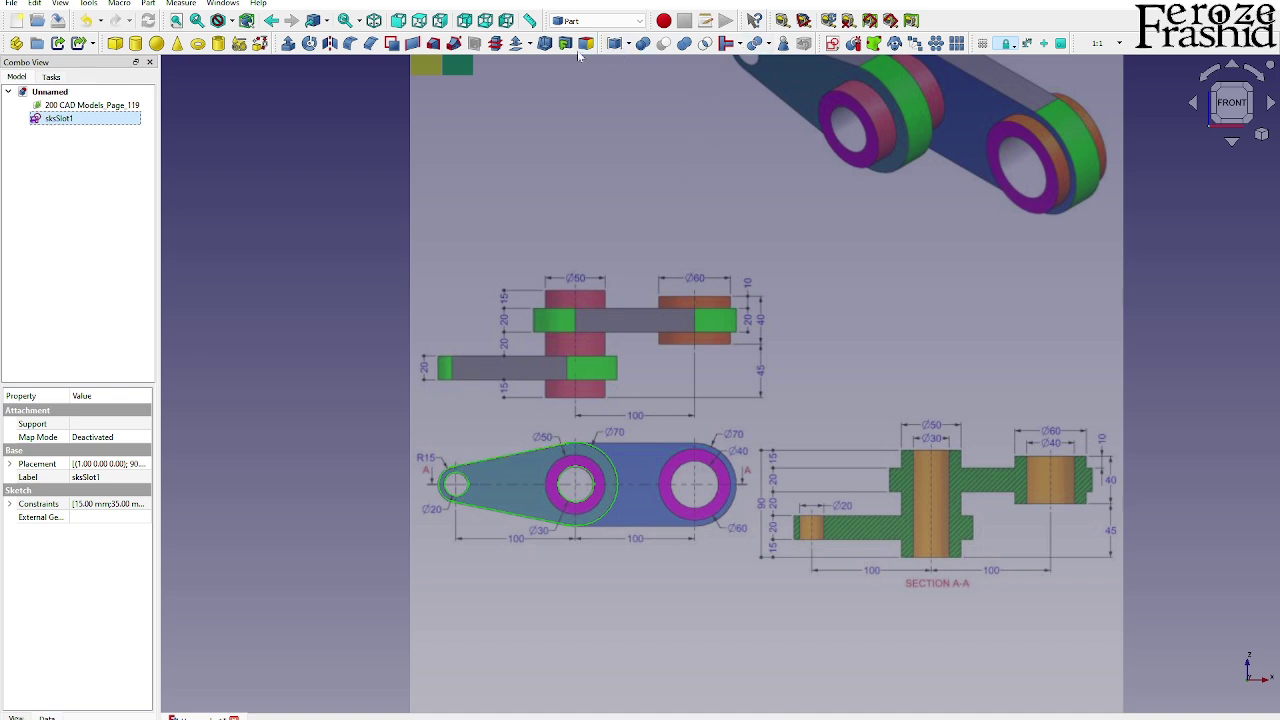
# Extrude sksSlot1 into a 20 mm thick solid lever plate
pyautogui.click(287, 46)
pyautogui.press('Return')
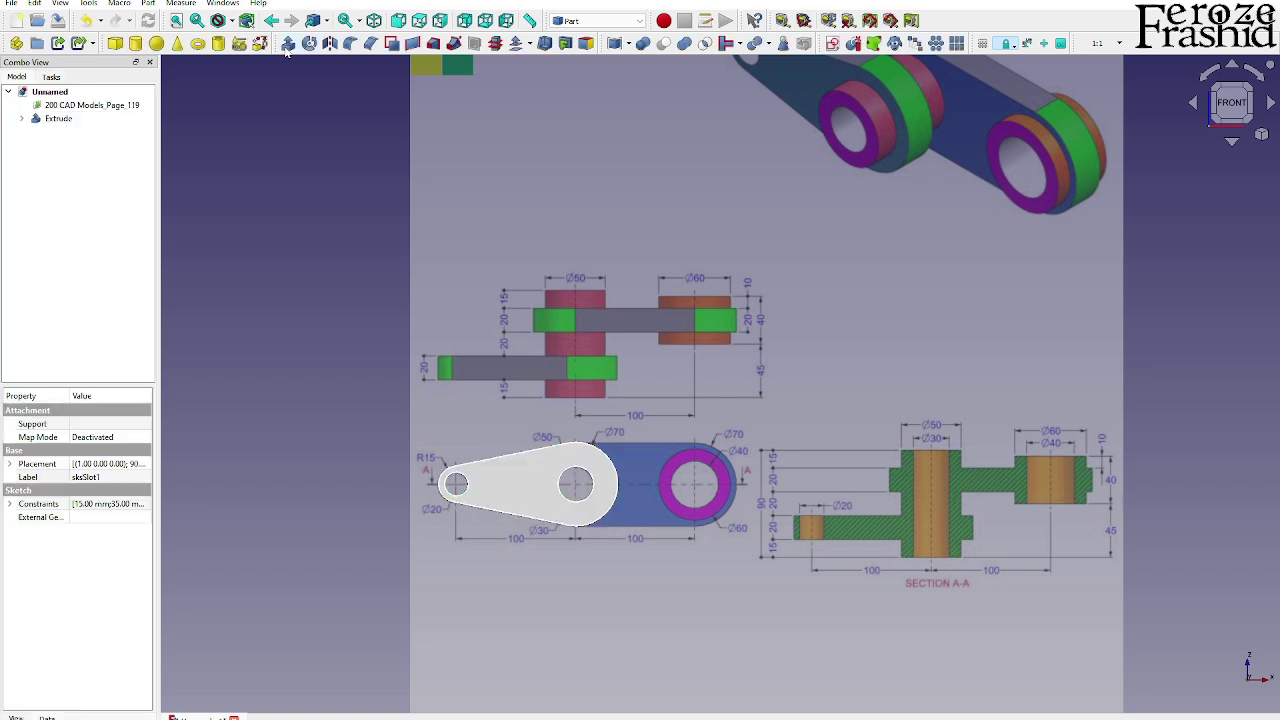
pyautogui.click(58, 118)
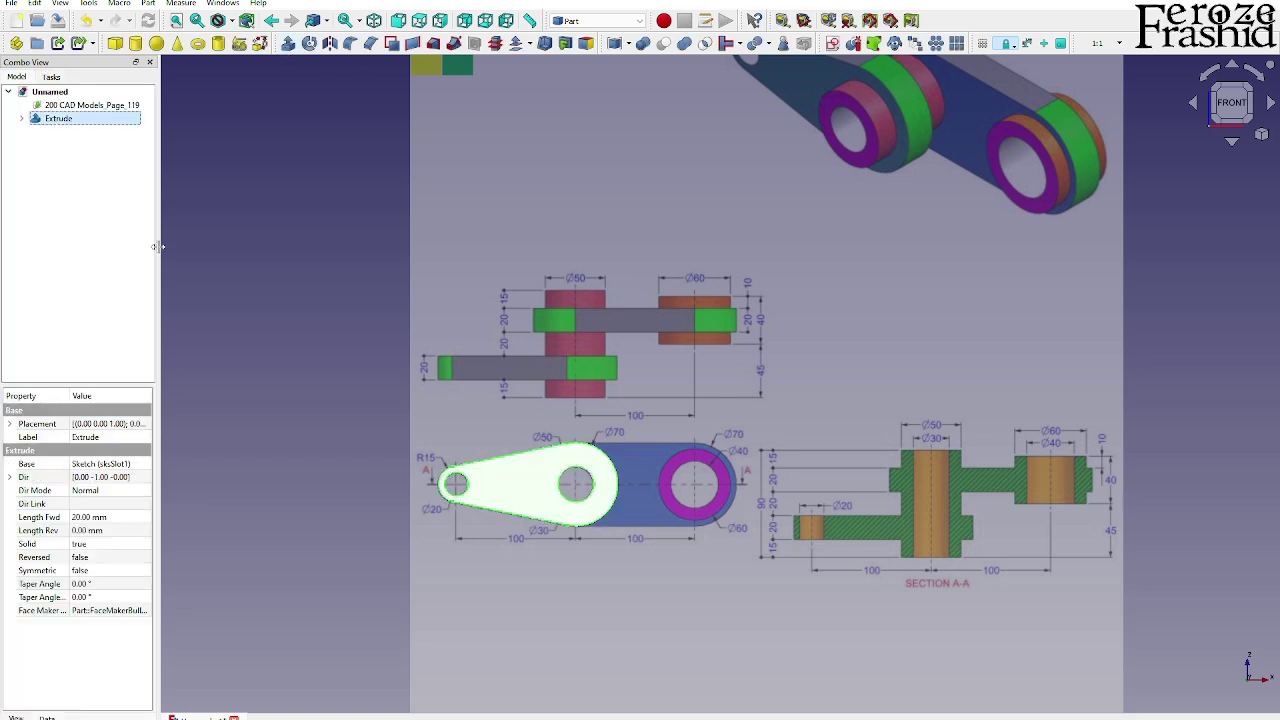
pyautogui.moveTo(157, 246); pyautogui.dragTo(186, 252)
pyautogui.click(282, 283)
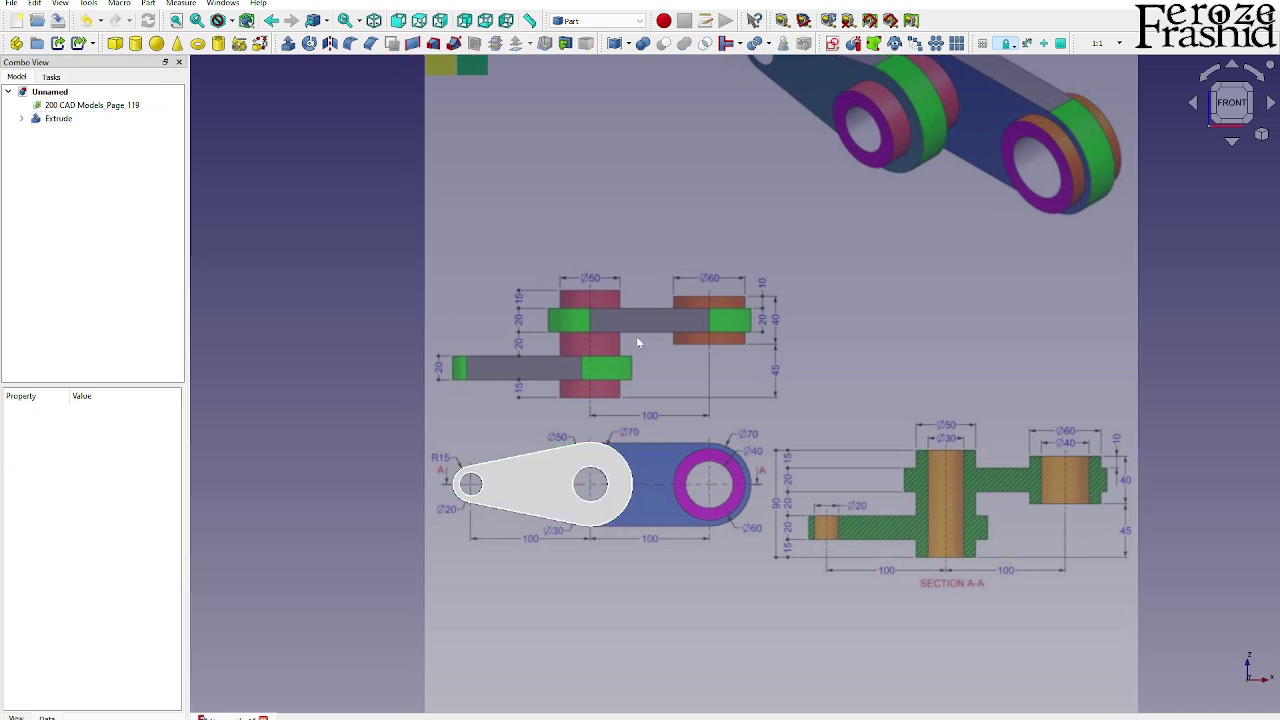
# Hide the extruded lever and return to a zoomed-in front view of the reference
pyautogui.scroll(1, 700, 484)
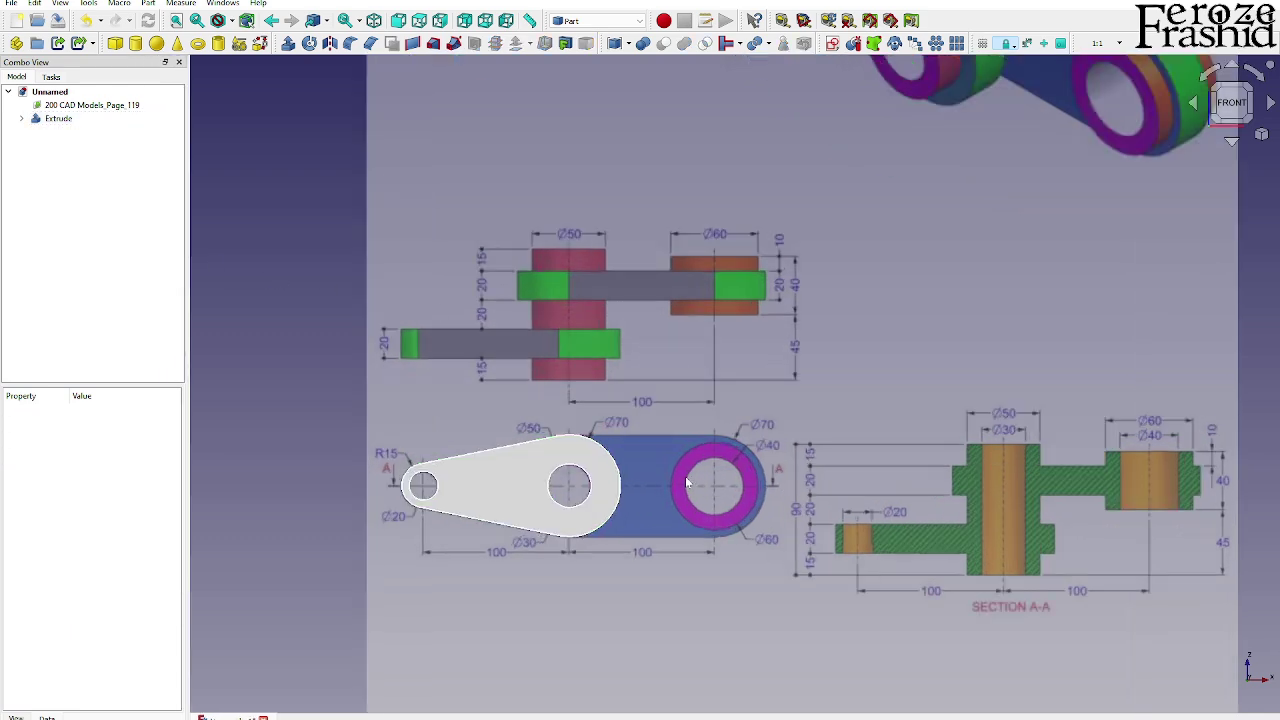
pyautogui.moveTo(768, 452)
pyautogui.mouseDown(button='middle')
pyautogui.moveTo(620, 523)
pyautogui.moveTo(682, 500)
pyautogui.mouseUp(button='middle')
pyautogui.scroll(-3, 683, 502)
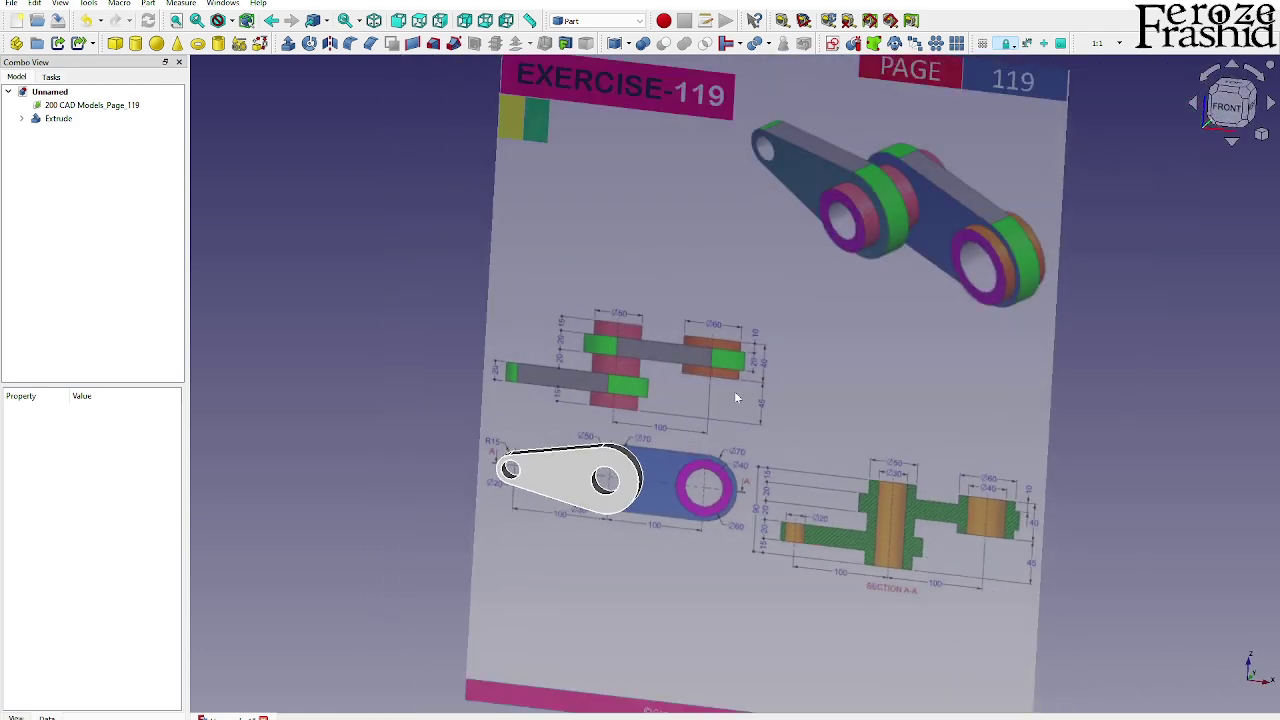
pyautogui.click(578, 481)
pyautogui.press('space')
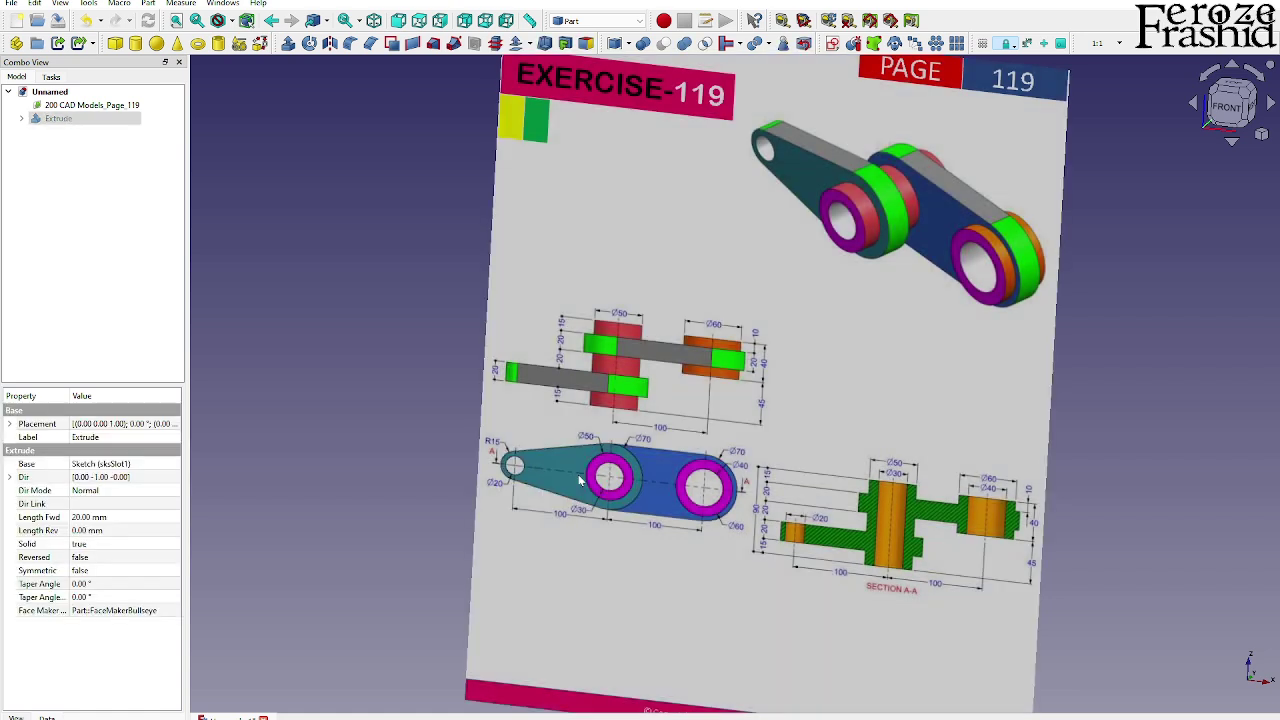
pyautogui.click(1227, 106)
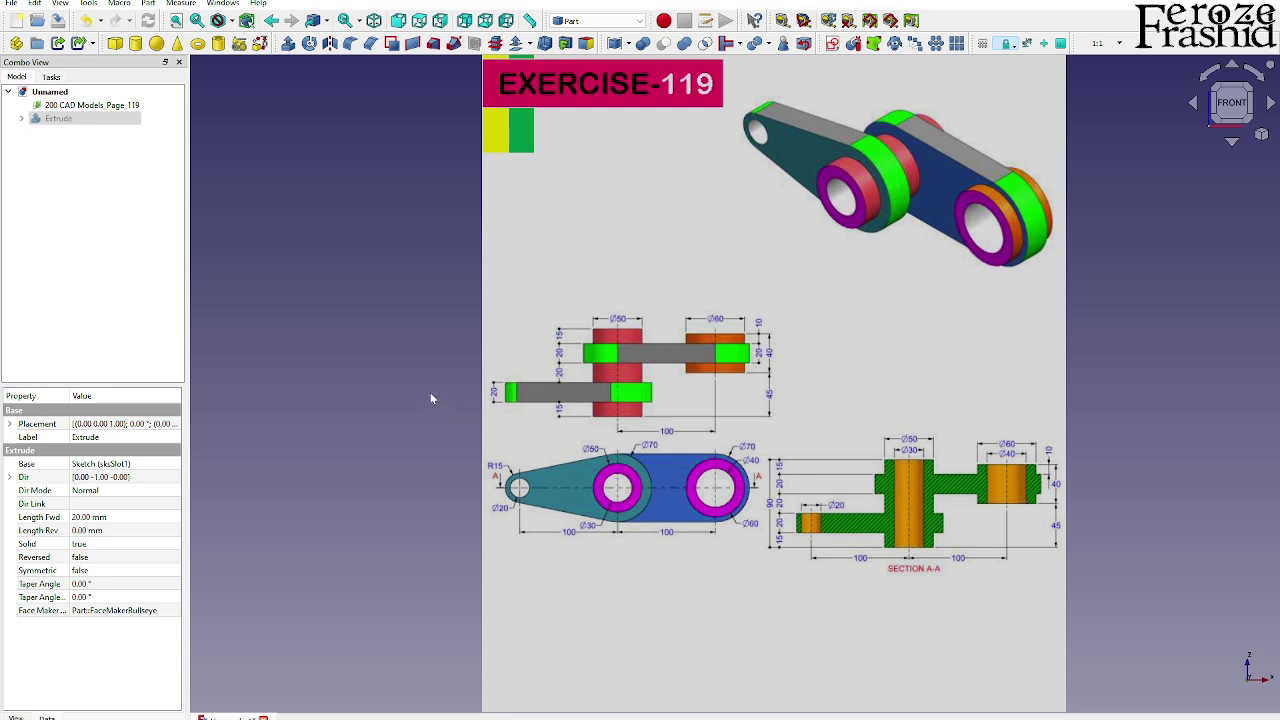
pyautogui.scroll(3, 660, 460)
# Start a new sketch on the XZ plane
pyautogui.click(398, 168)
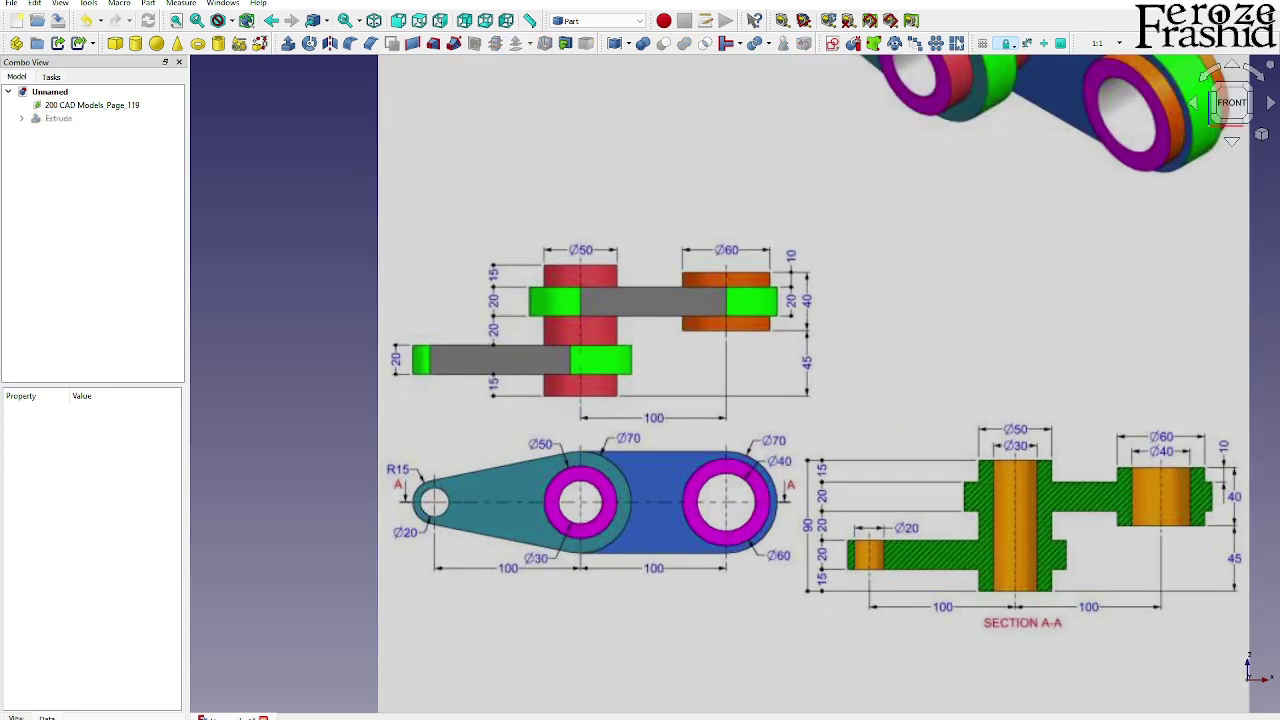
pyautogui.click(832, 43)
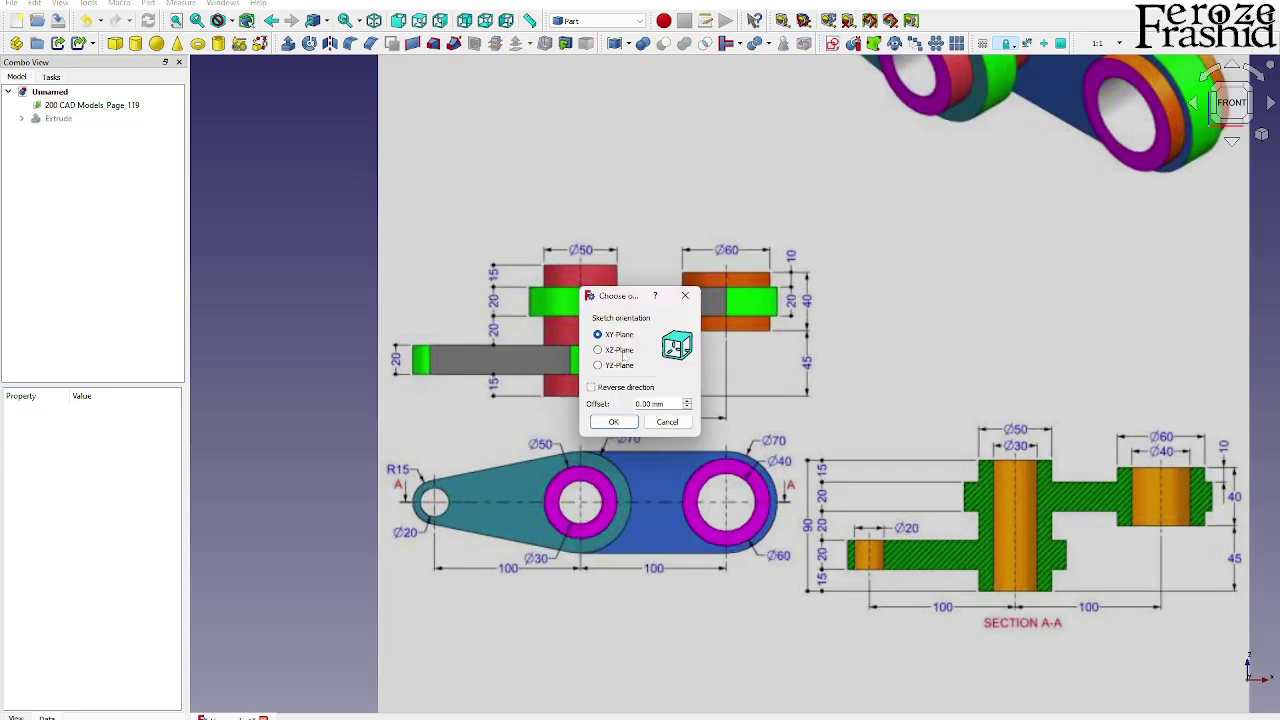
pyautogui.click(598, 350)
pyautogui.click(613, 421)
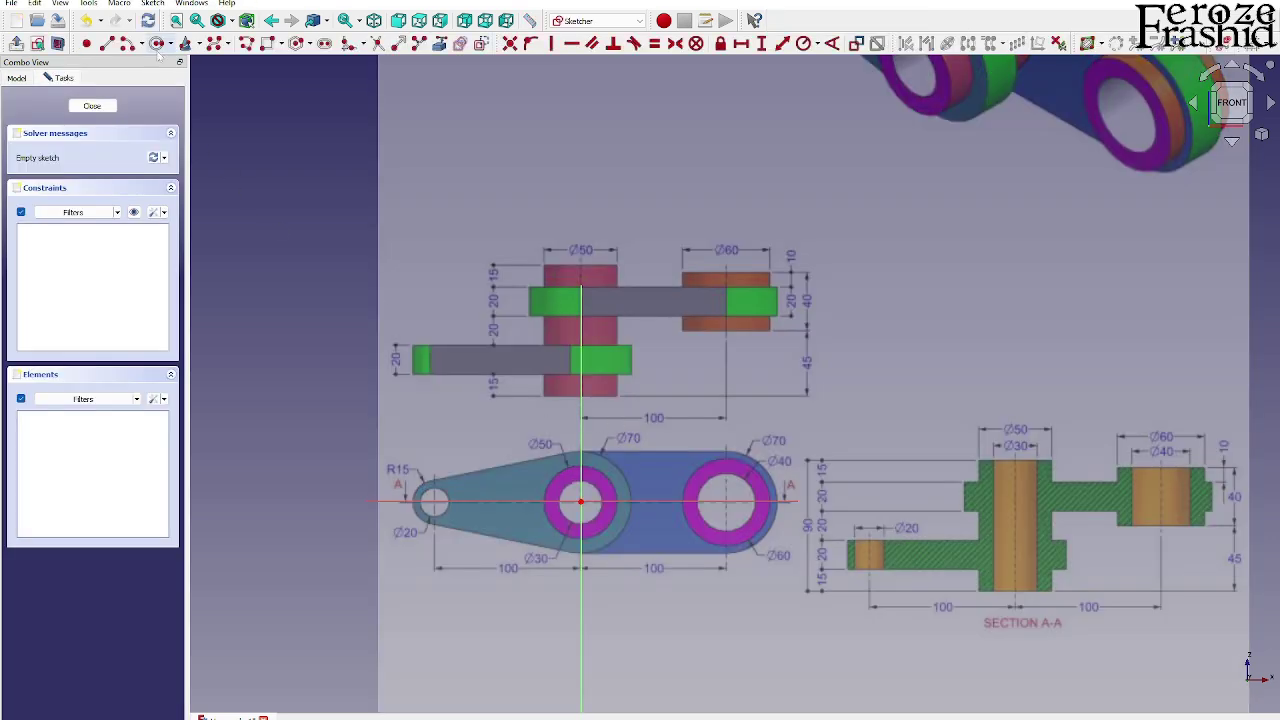
# Draw a slot from the origin to the right boss centre
pyautogui.click(324, 43)
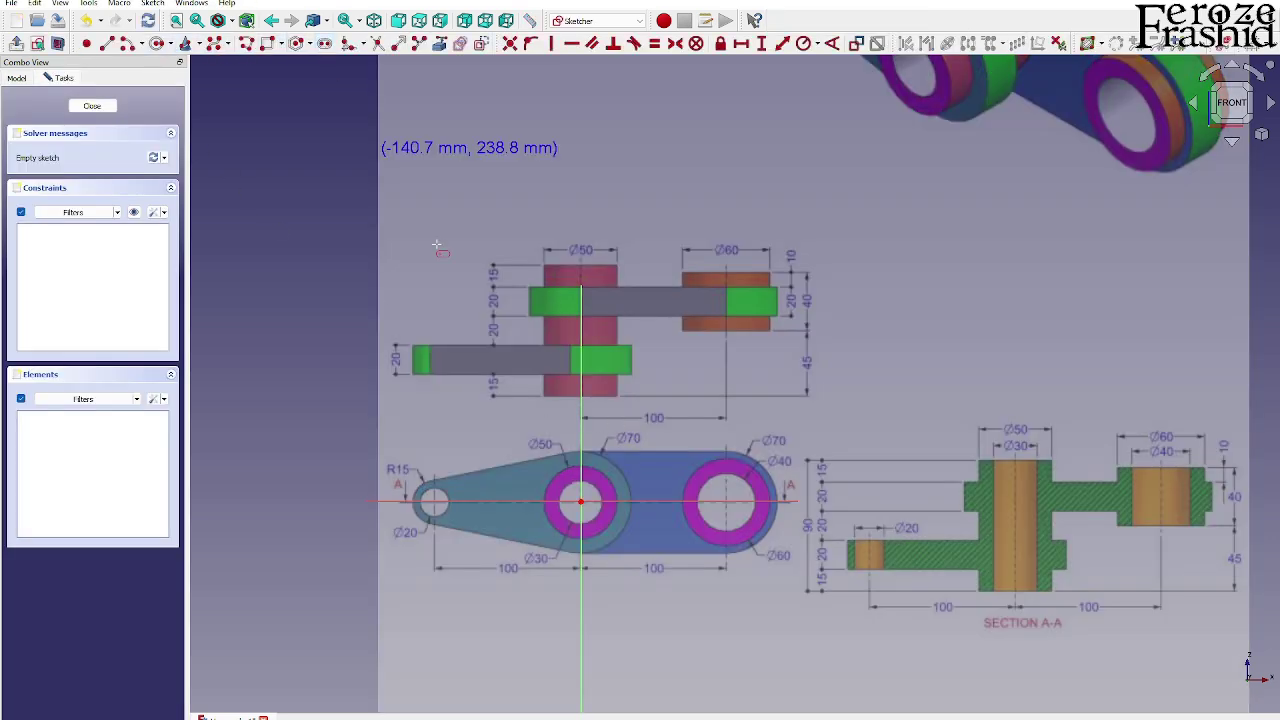
pyautogui.click(580, 501)
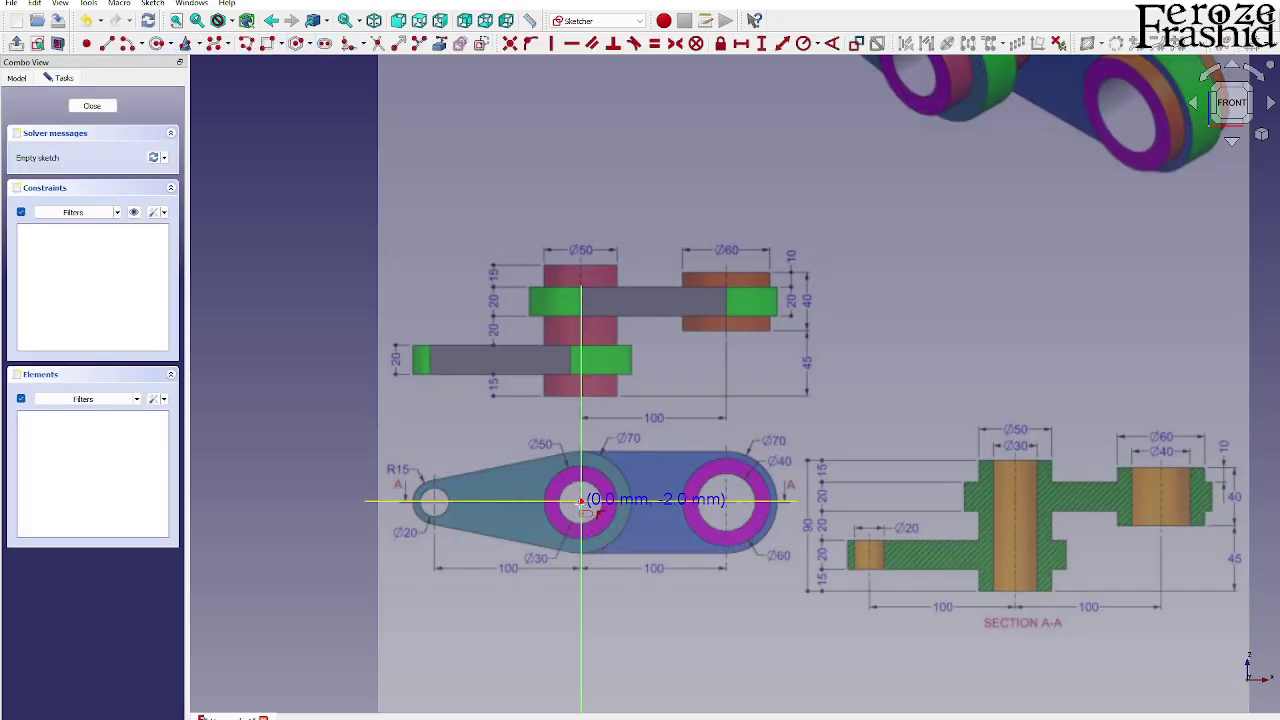
pyautogui.click(726, 500)
pyautogui.rightClick(703, 479)
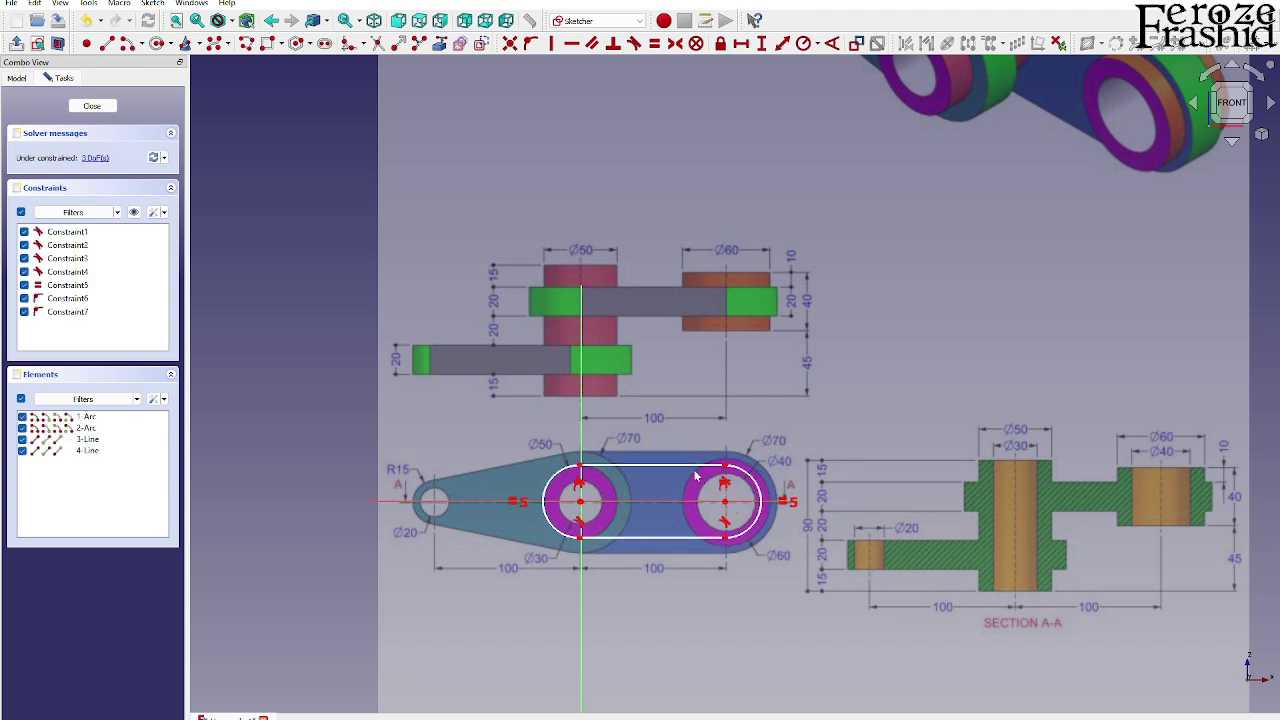
pyautogui.click(690, 466)
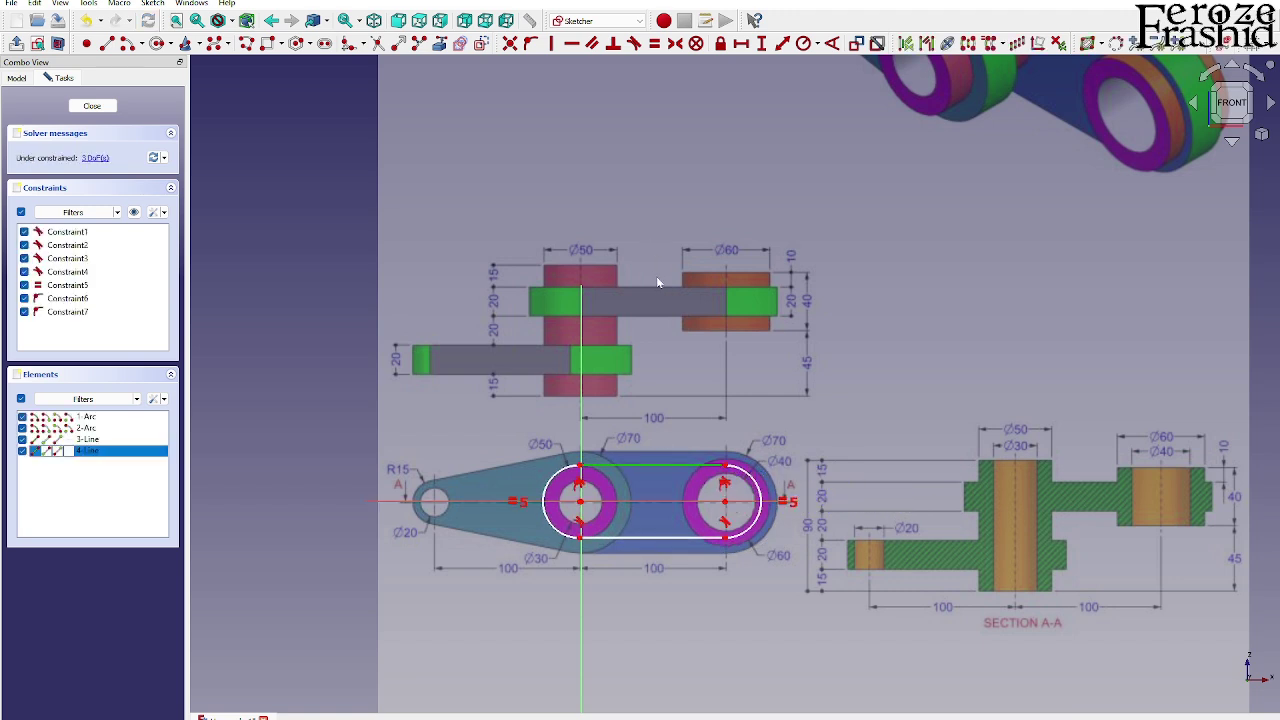
# Constrain the slot to 100 mm between centres and a 75/2 end-arc radius
pyautogui.click(742, 44)
pyautogui.write('100')
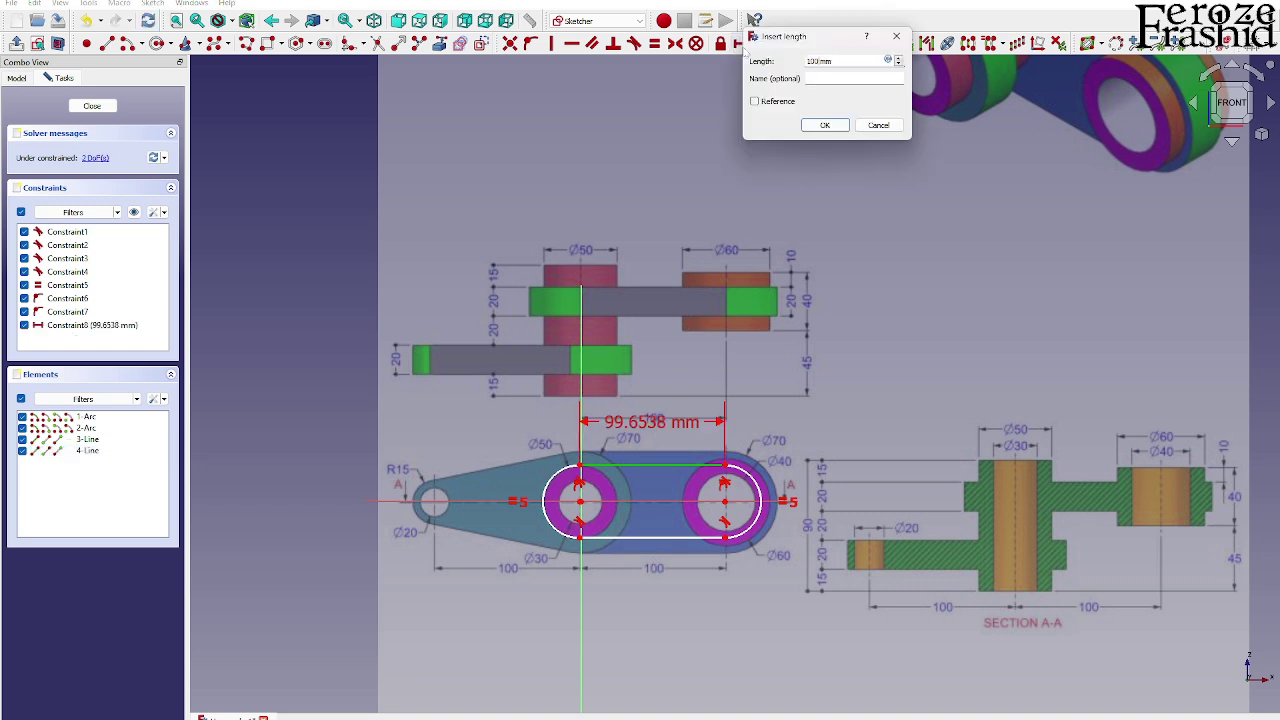
pyautogui.press('Return')
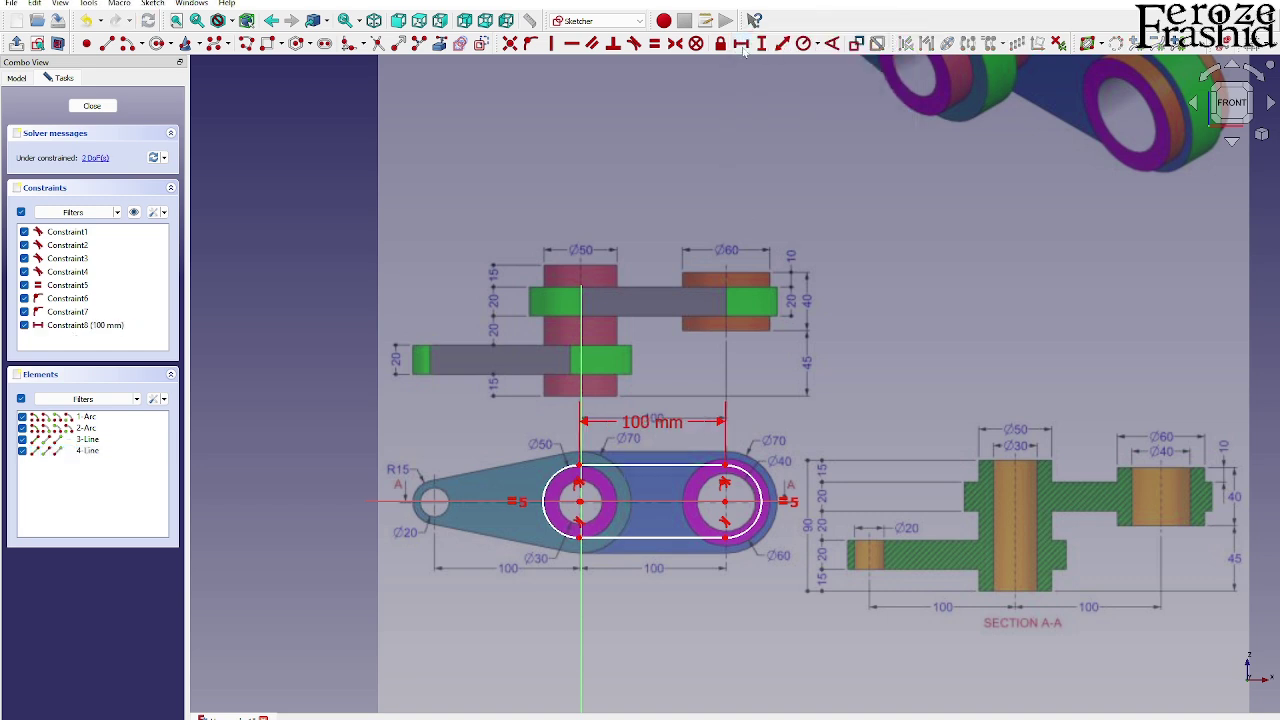
pyautogui.click(761, 500)
pyautogui.click(803, 44)
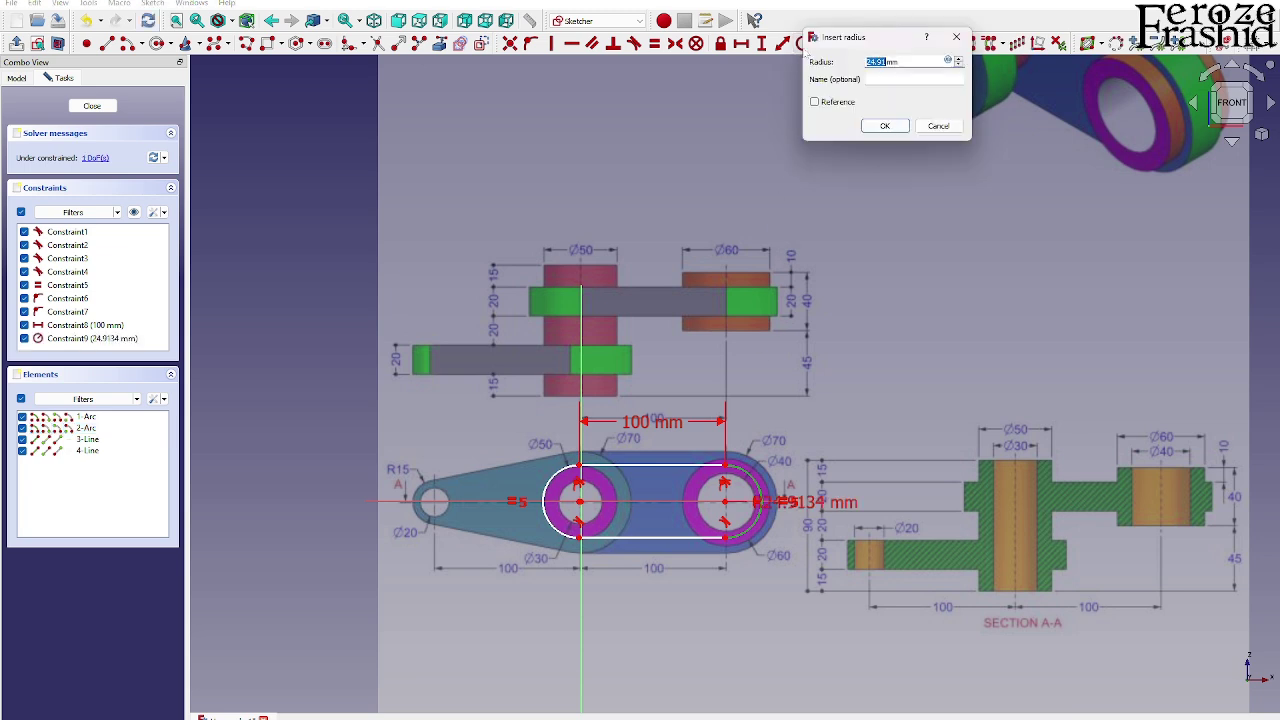
pyautogui.write('75/2')
pyautogui.press('Return')
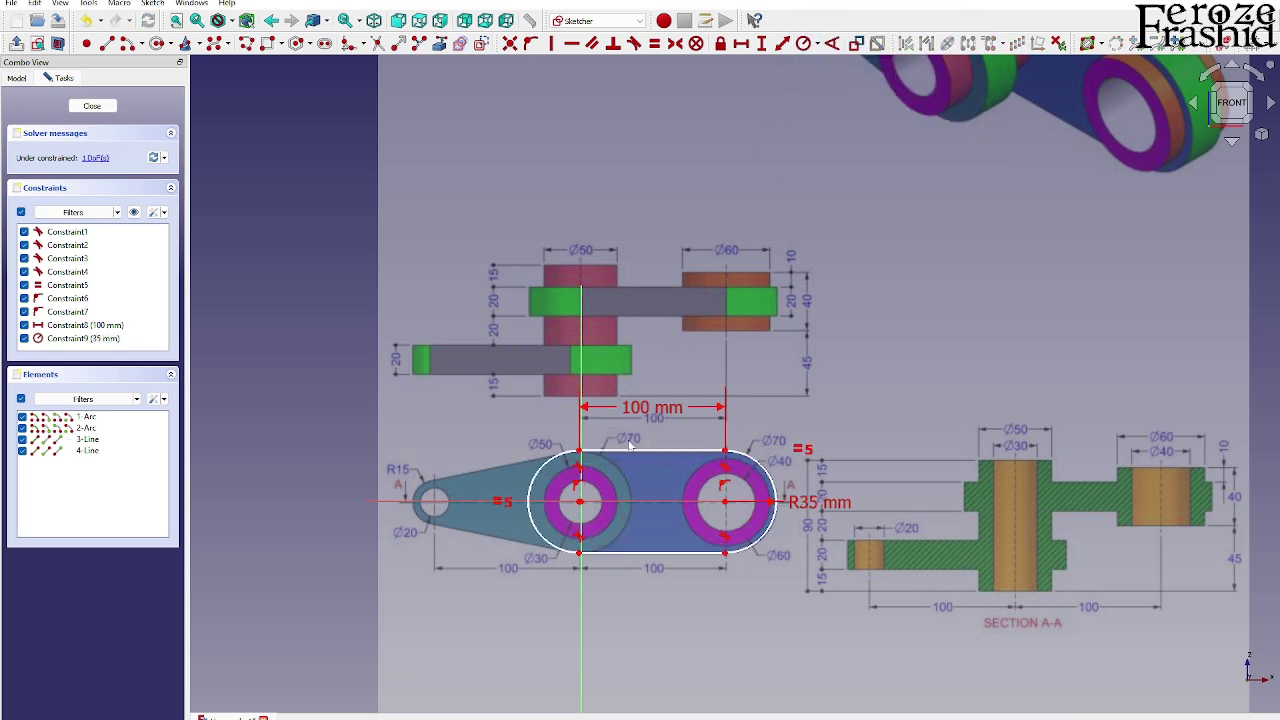
# Make the slot's left arc centre coincident with the origin
pyautogui.moveTo(580, 502); pyautogui.dragTo(611, 502)
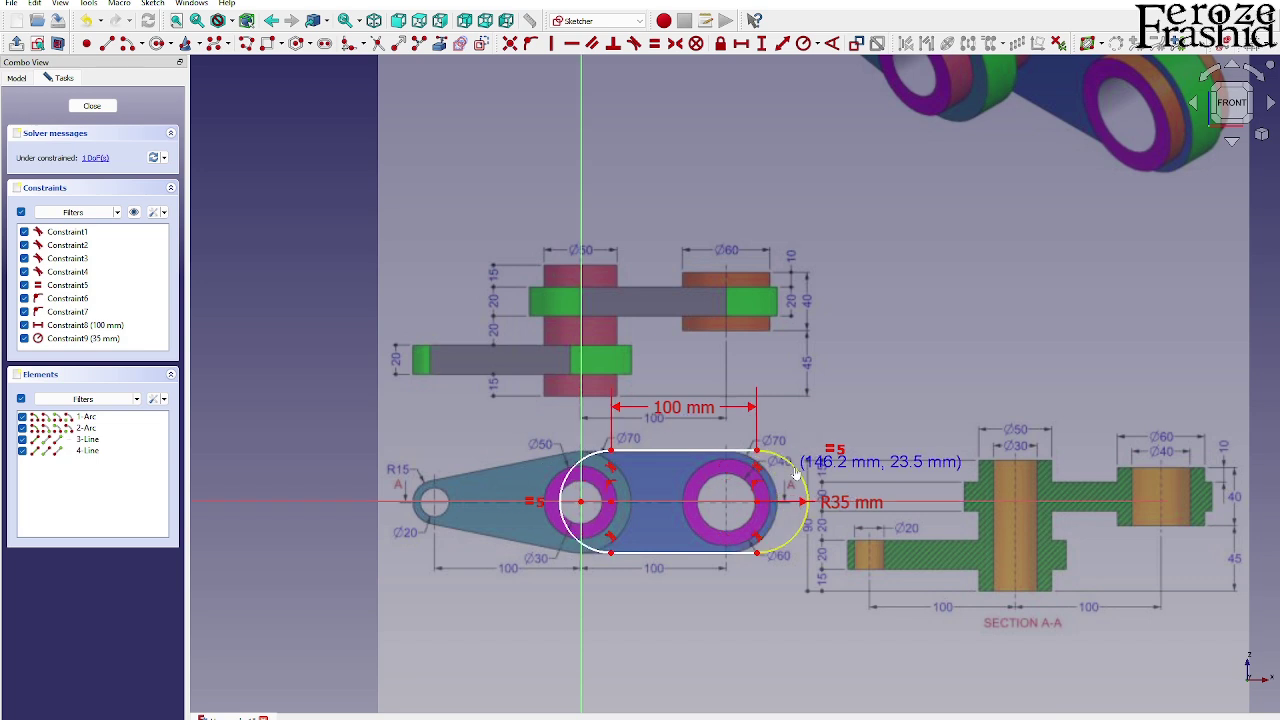
pyautogui.click(613, 505)
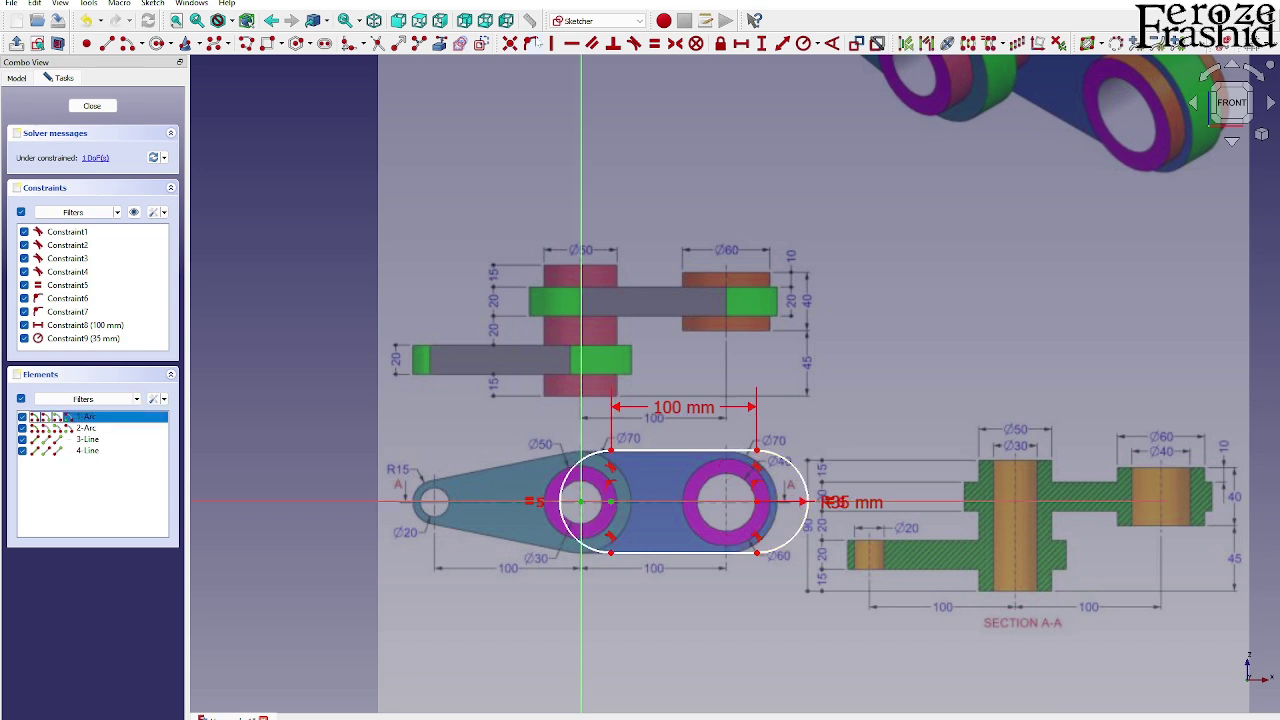
pyautogui.click(509, 43)
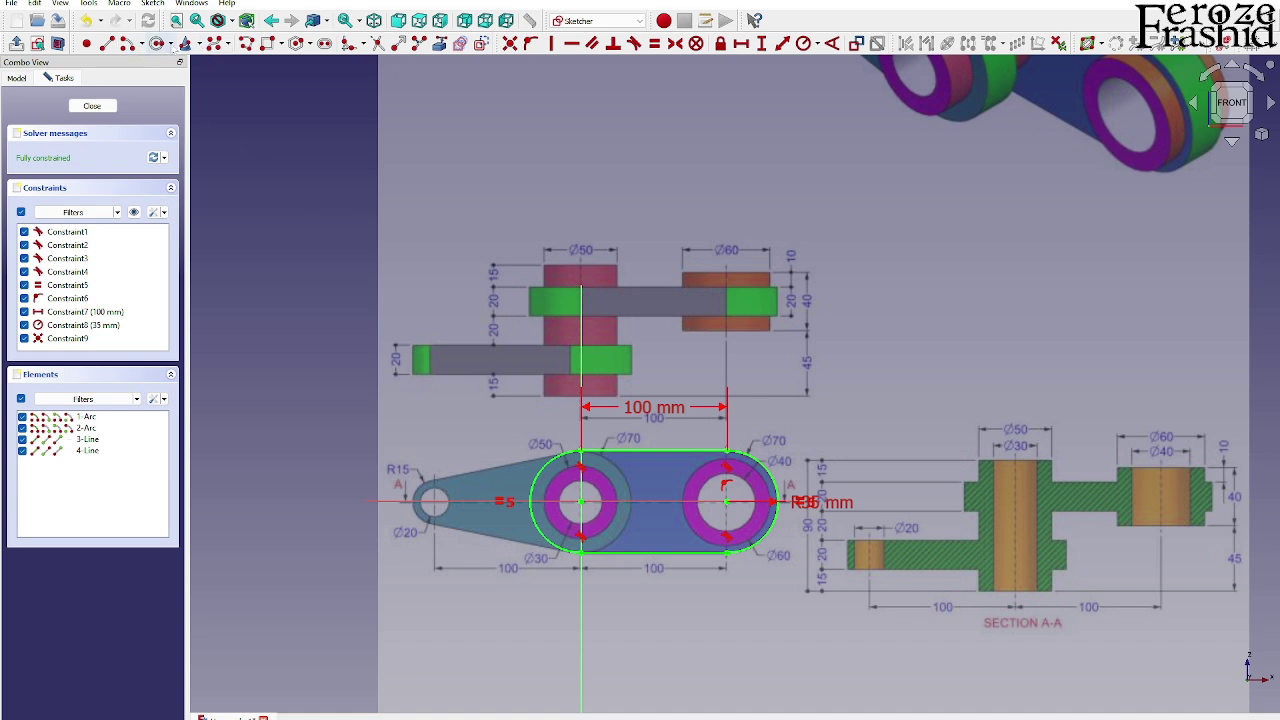
pyautogui.click(157, 44)
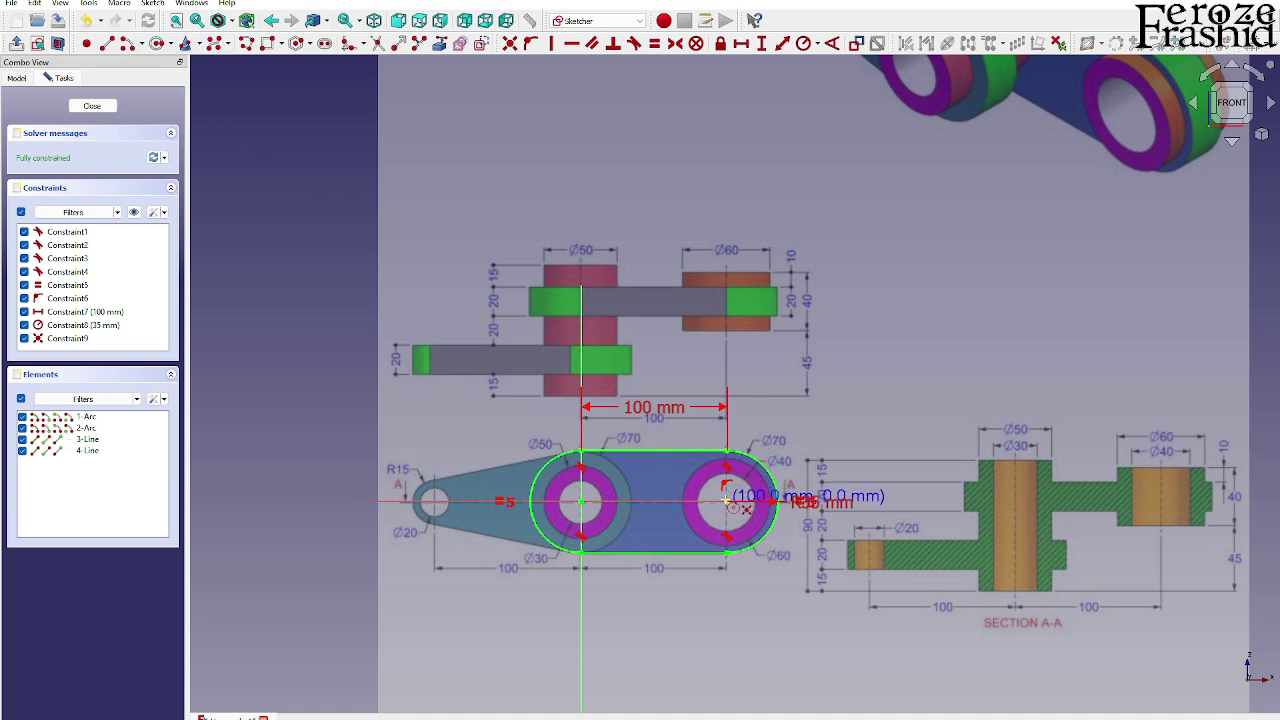
# Draw hole circles at the slot's right and left arc centres
pyautogui.click(727, 497)
pyautogui.click(752, 493)
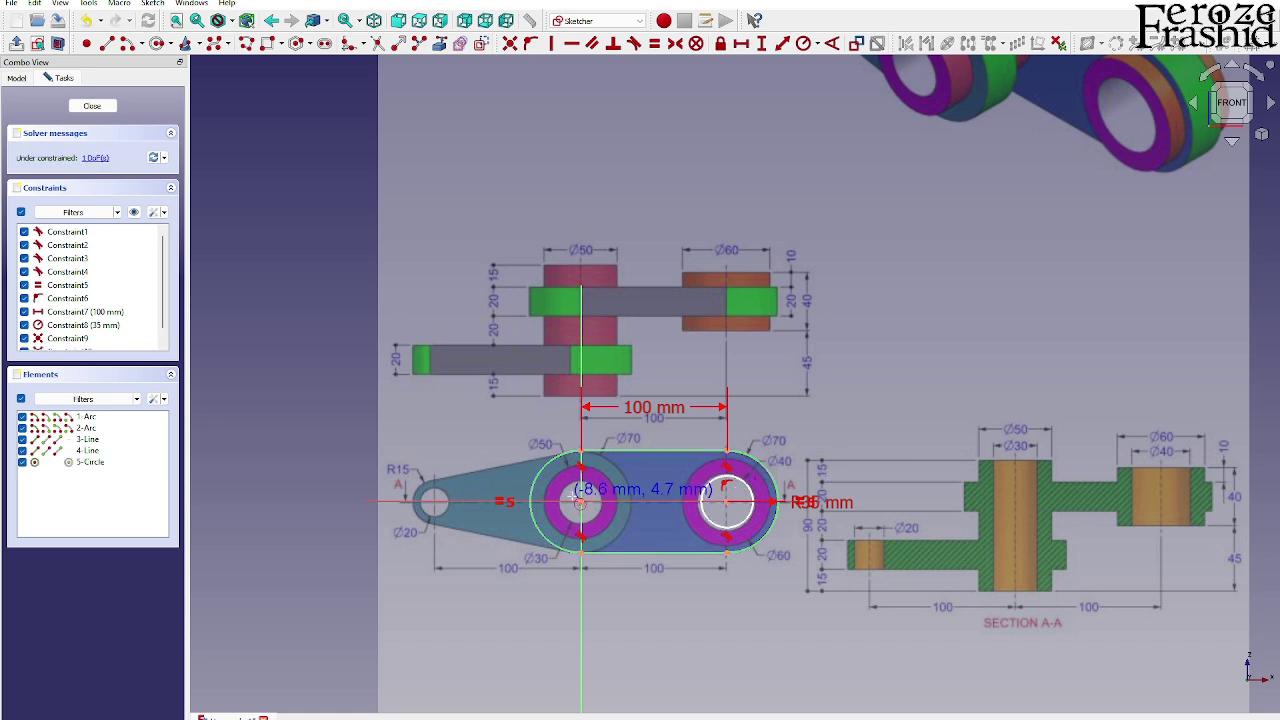
pyautogui.click(587, 506)
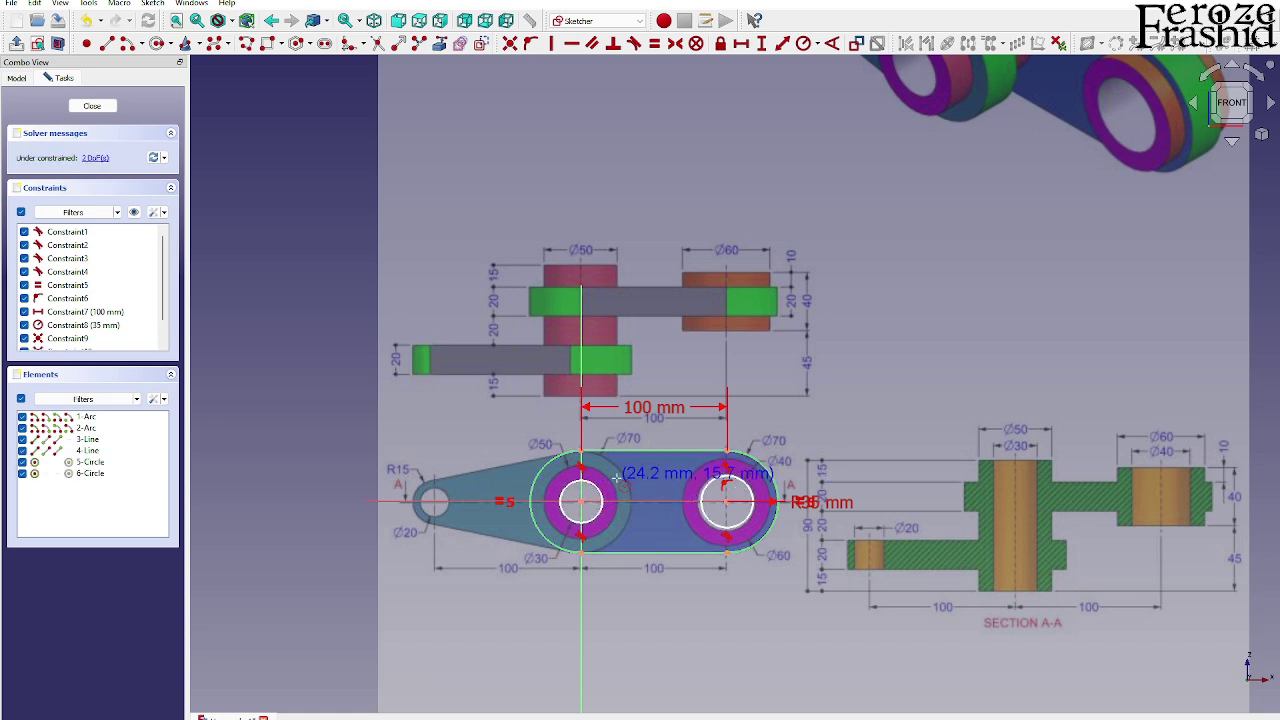
pyautogui.click(605, 488)
pyautogui.rightClick(605, 488)
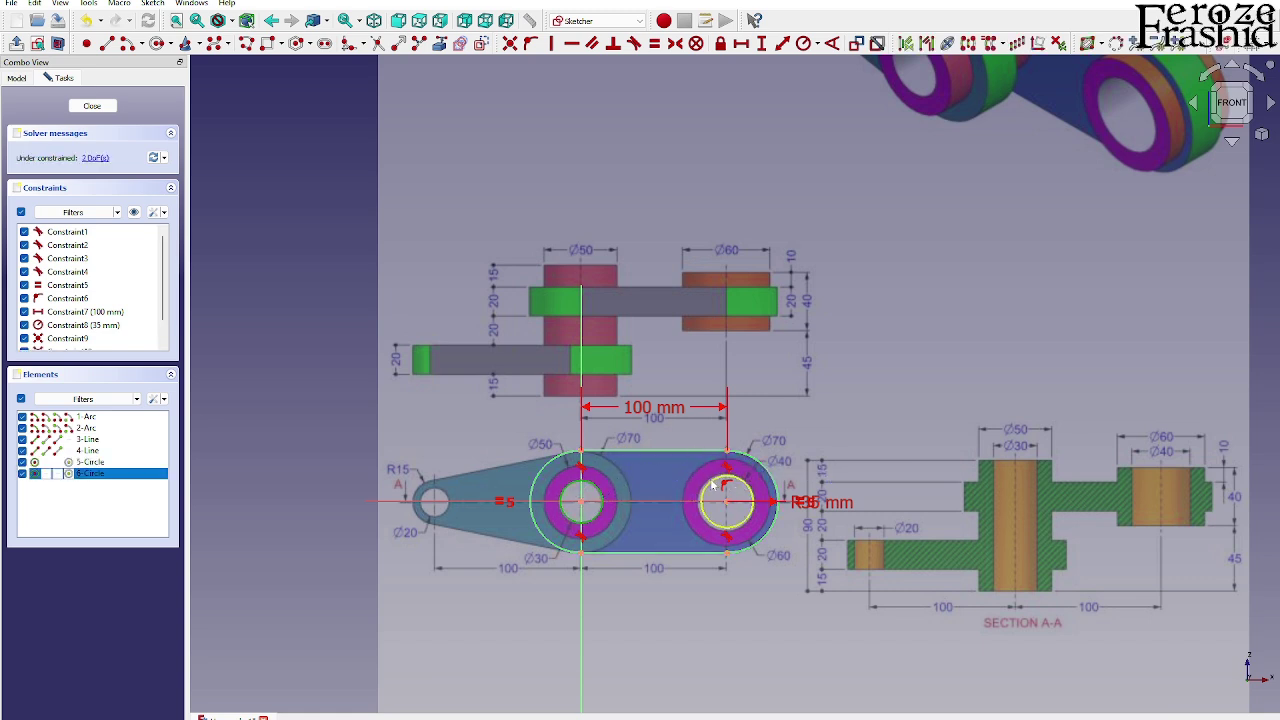
pyautogui.press('Escape')
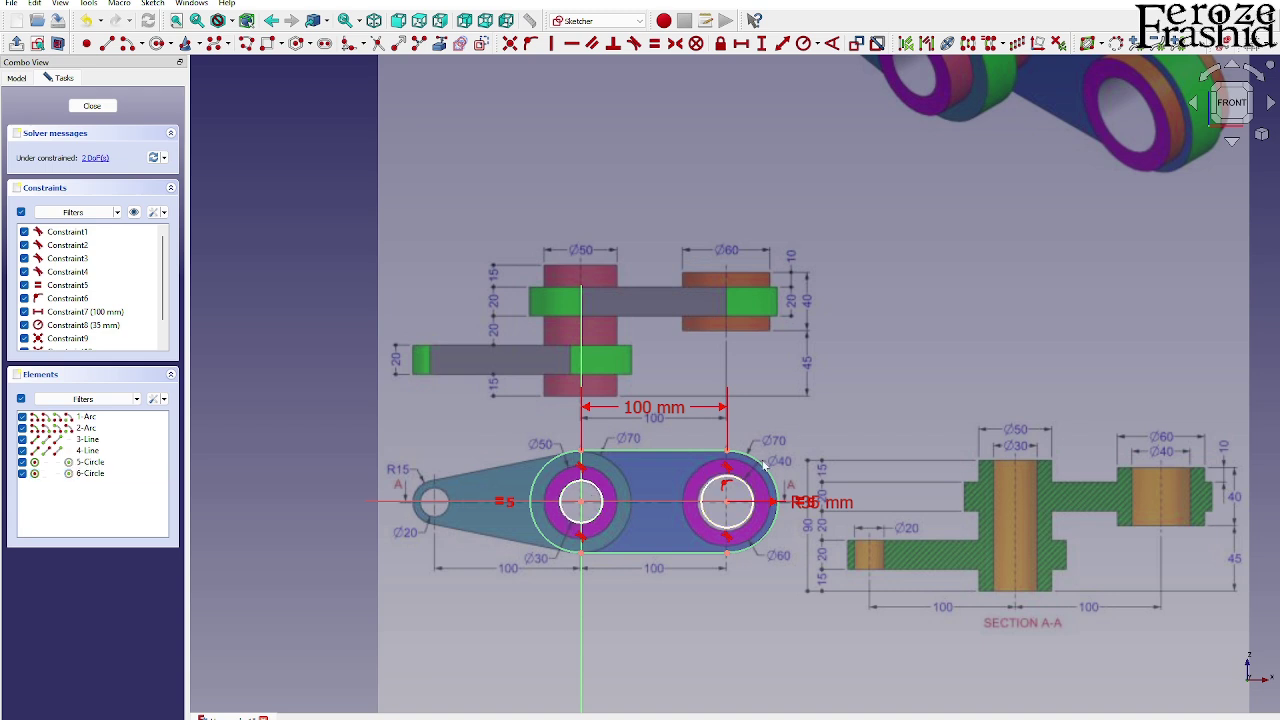
# Give the right circle radius 20 mm and the left circle 15 mm, then close the sketch
pyautogui.click(713, 486)
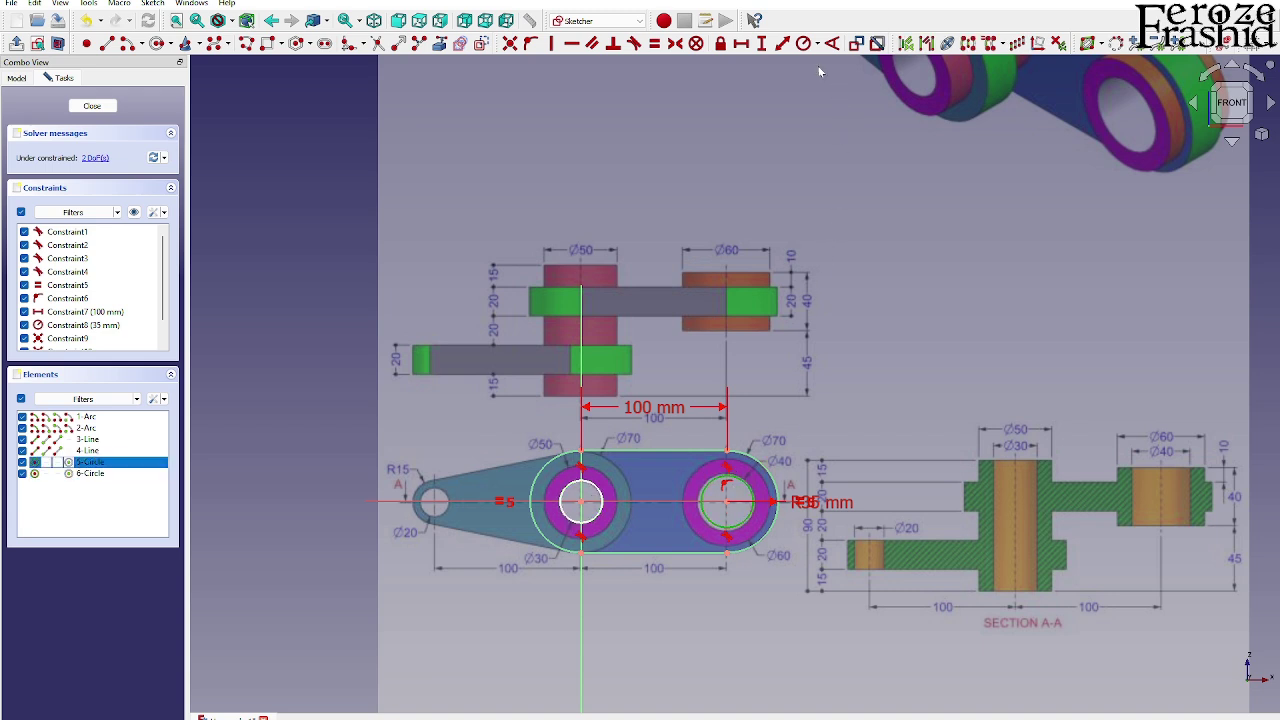
pyautogui.click(803, 43)
pyautogui.write('20')
pyautogui.press('Return')
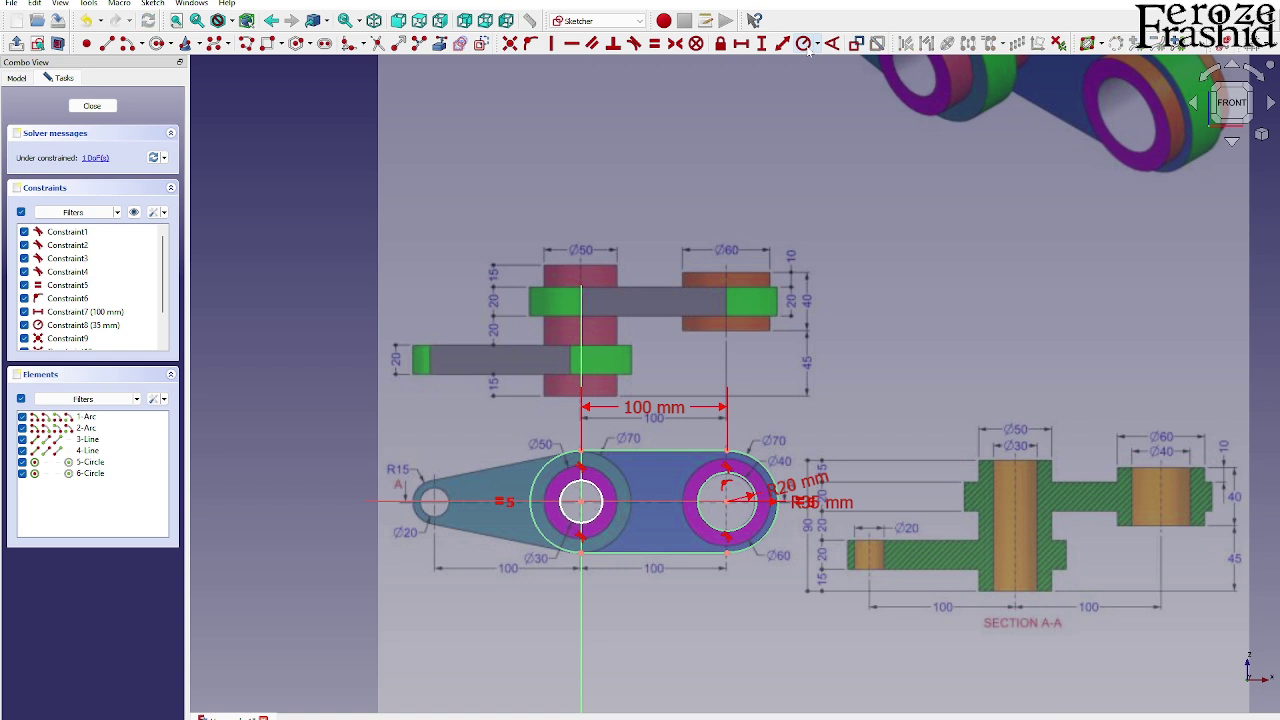
pyautogui.click(573, 487)
pyautogui.click(803, 43)
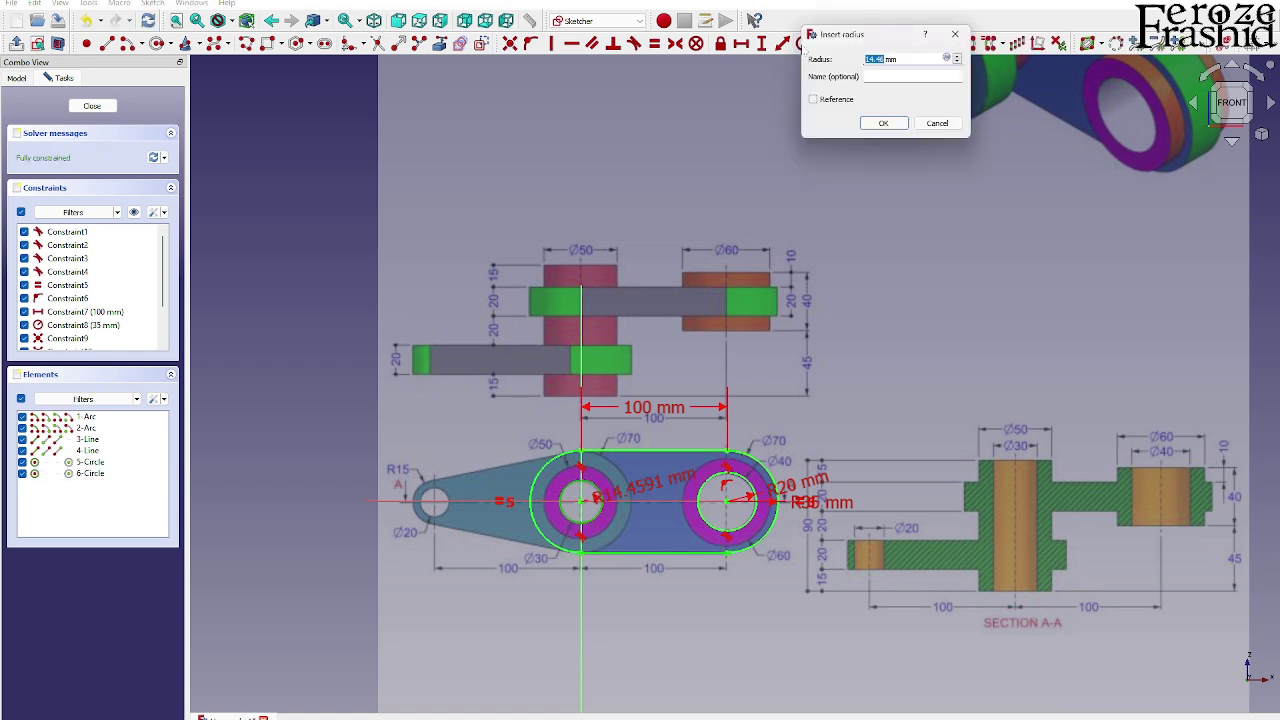
pyautogui.write('15')
pyautogui.press('Return')
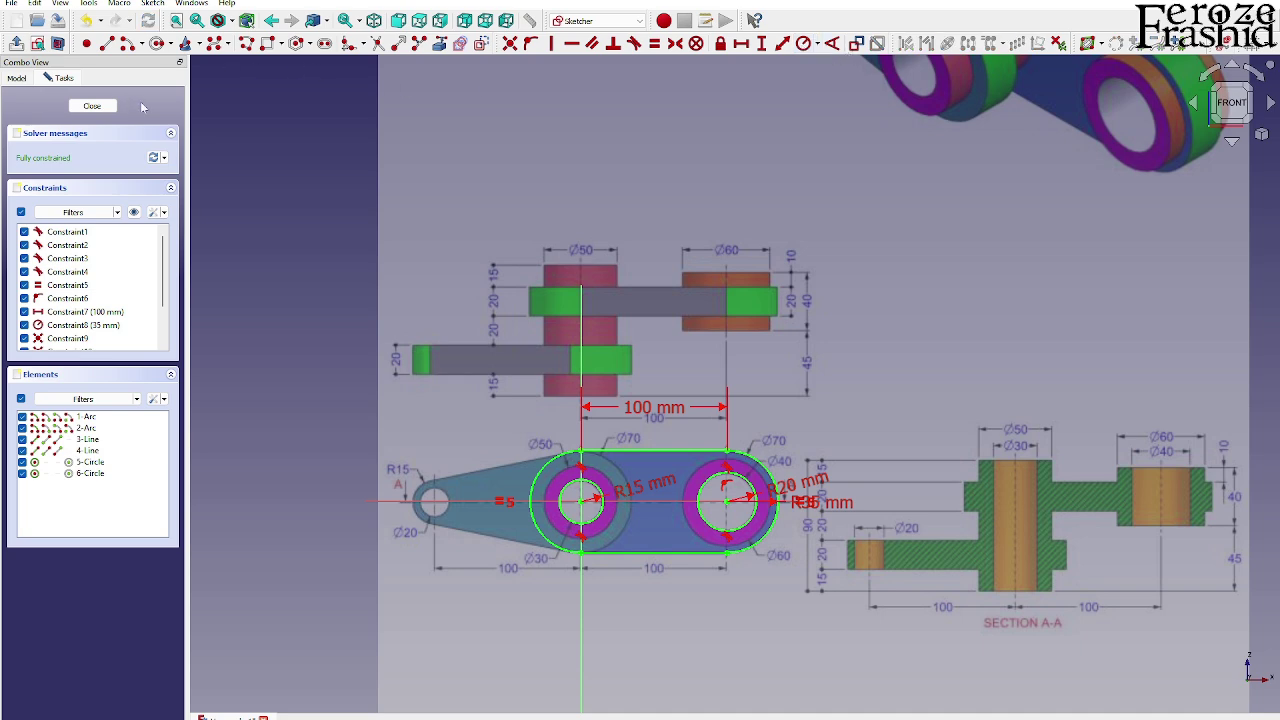
pyautogui.click(92, 106)
# Rename the sketch to sksSlot2 and extrude it 20 mm
pyautogui.click(62, 131)
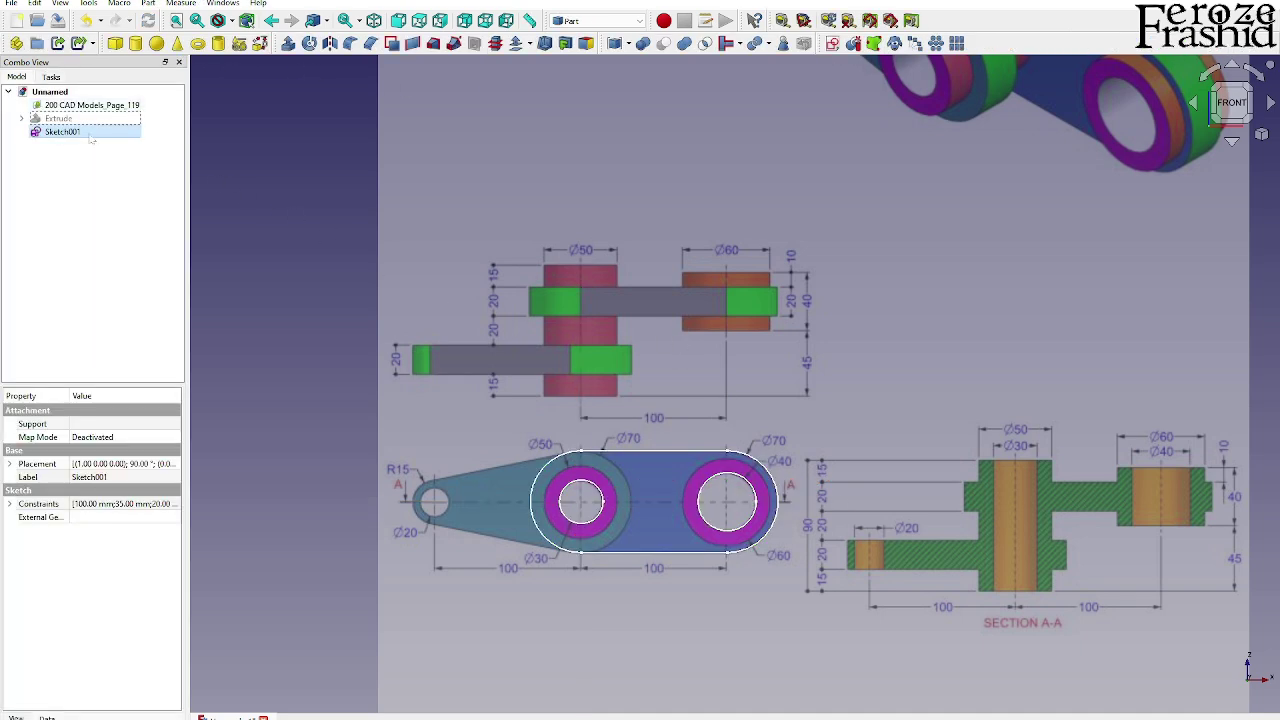
pyautogui.write('sksSlot')
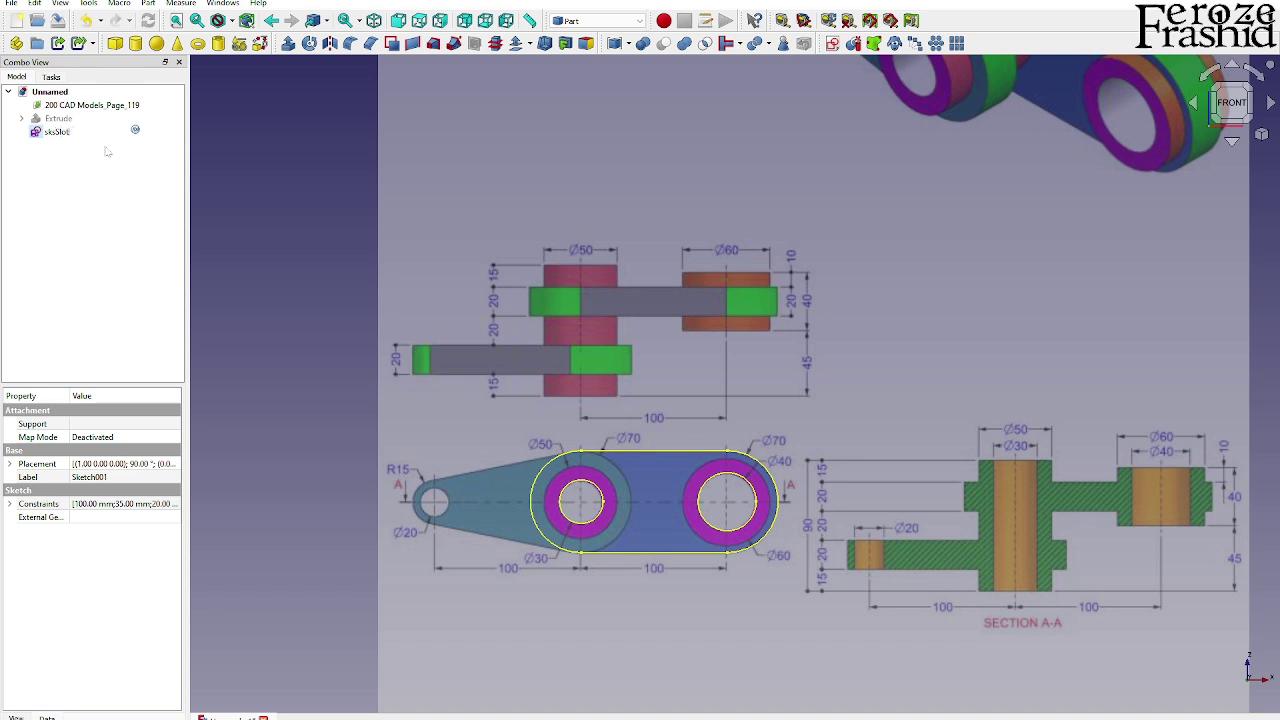
pyautogui.write('2')
pyautogui.press('Return')
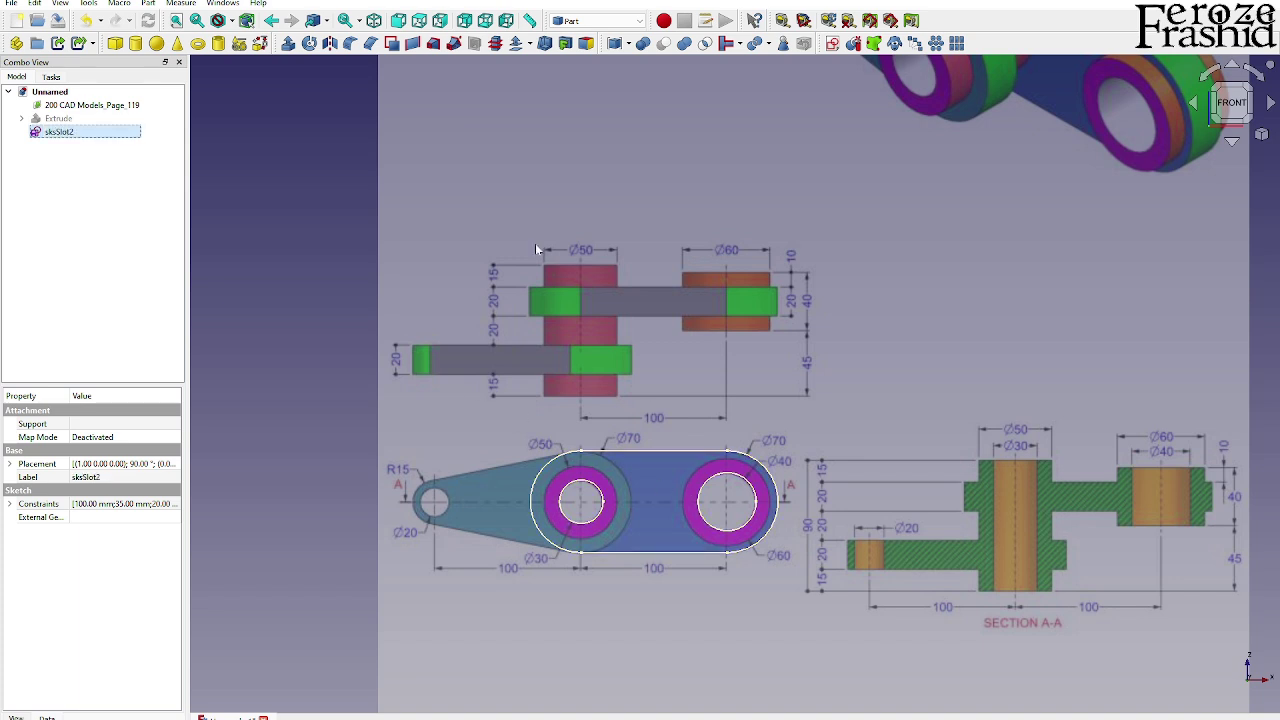
pyautogui.click(290, 47)
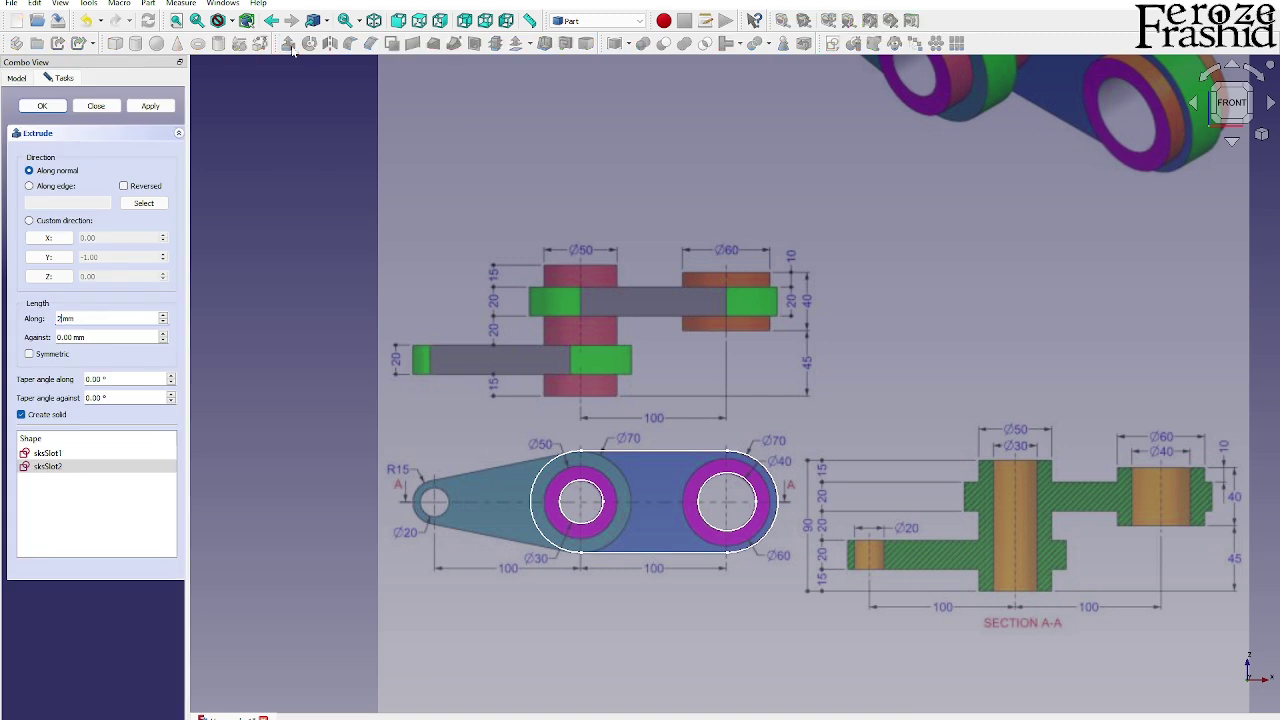
pyautogui.press('Return')
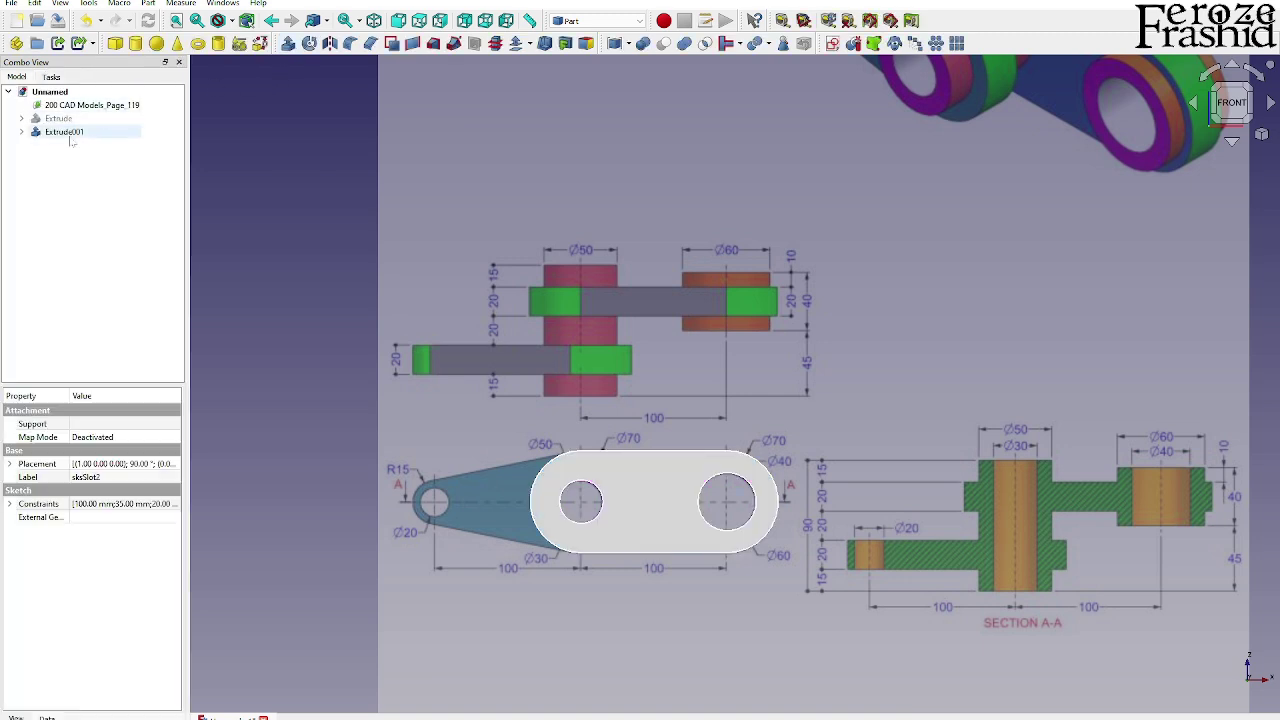
# Rename the extrusions Extrude to Slot1 and Extrude001 to Slot2
pyautogui.click(64, 131)
pyautogui.click(60, 118)
pyautogui.click(72, 120)
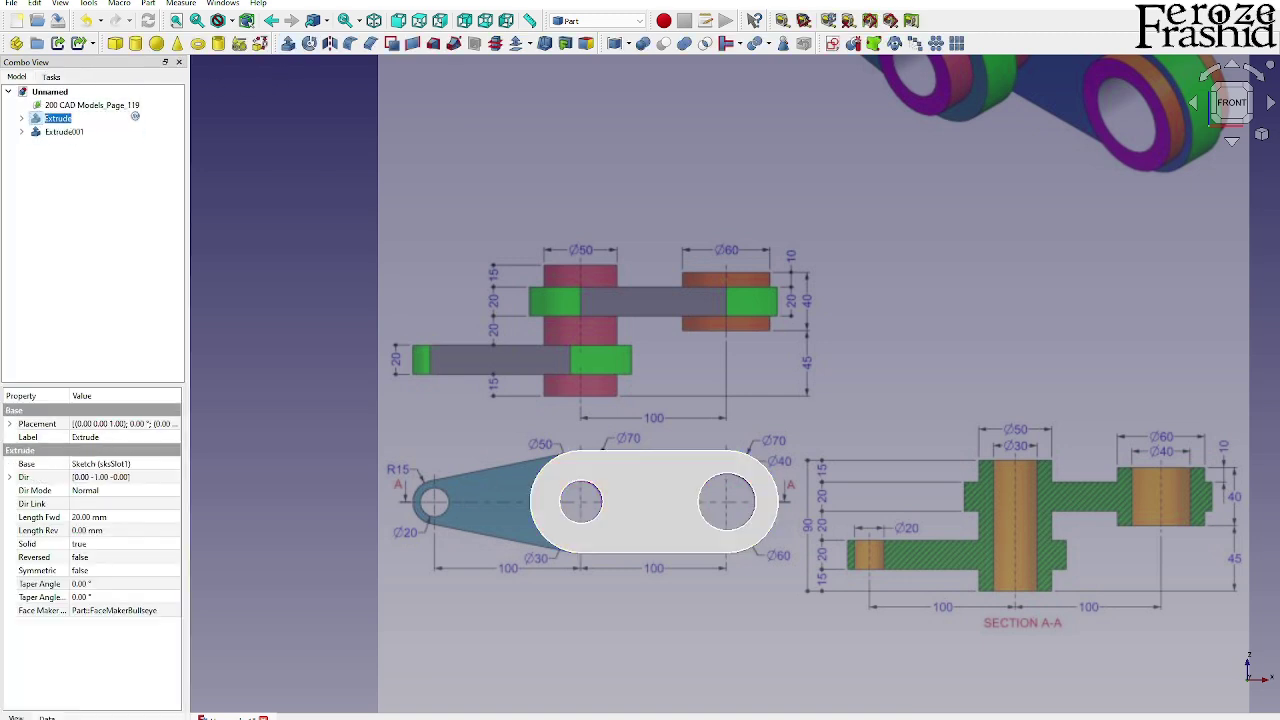
pyautogui.write('Slot')
pyautogui.write('2')
pyautogui.write('1')
pyautogui.press('Return')
pyautogui.click(64, 131)
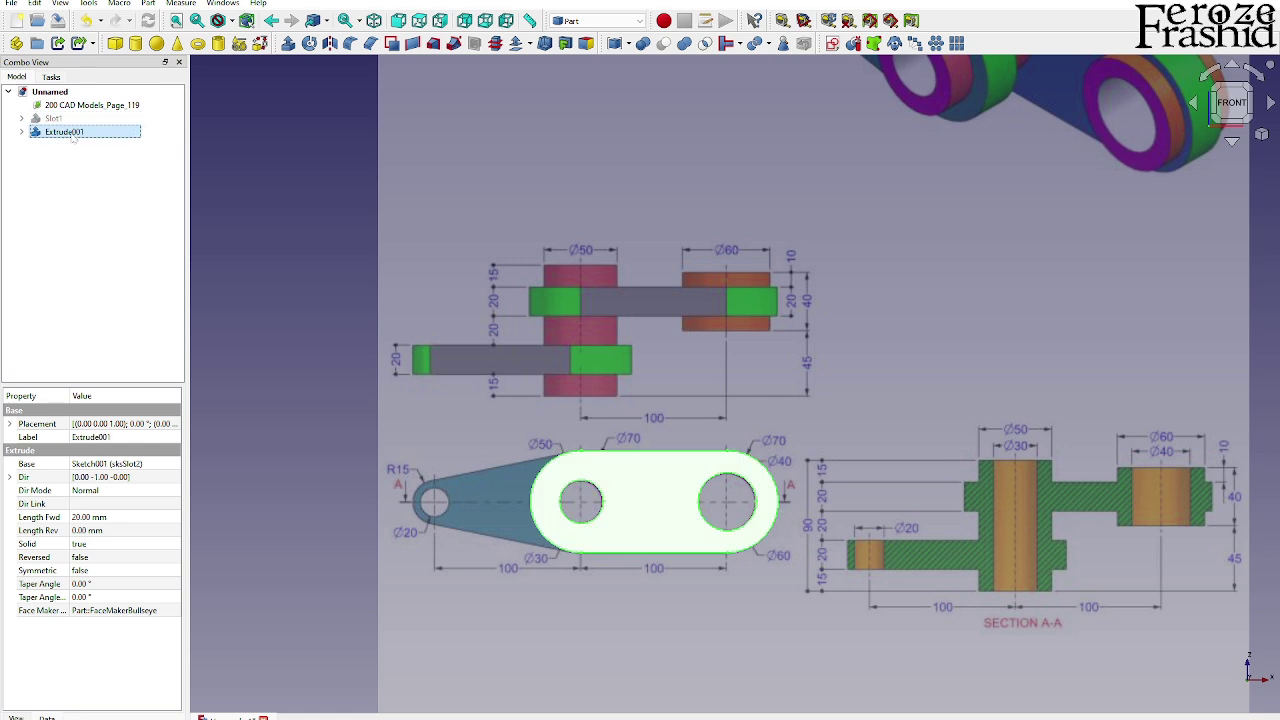
pyautogui.press('F2')
pyautogui.write('Slo')
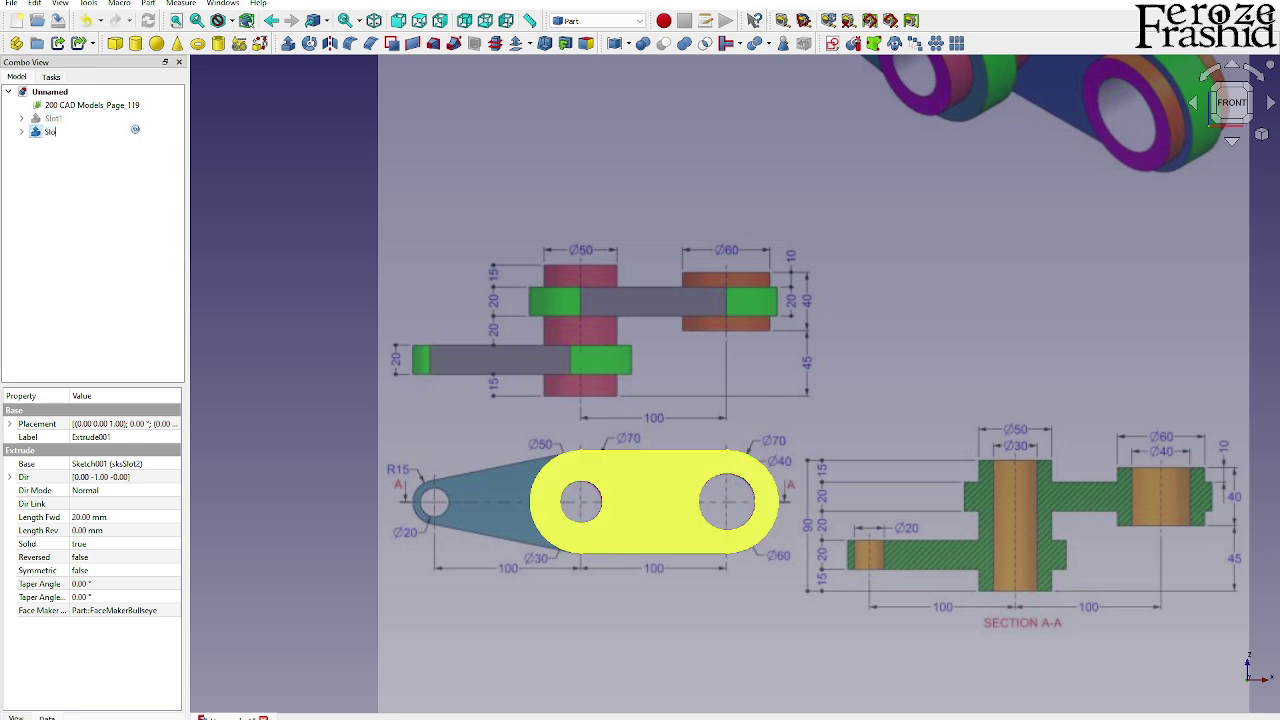
pyautogui.write('t2')
pyautogui.press('Return')
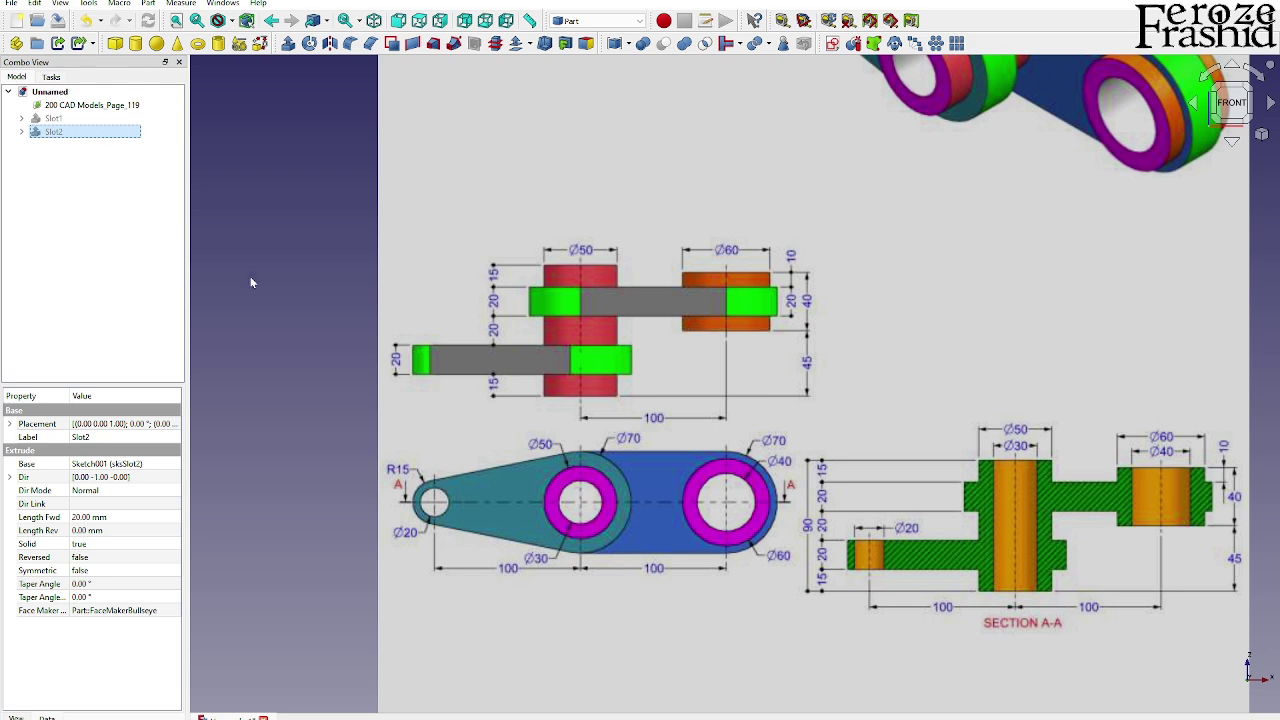
pyautogui.click(248, 314)
# Create a tube with 25 mm outer radius, 15 mm inner radius and 90 mm height
pyautogui.scroll(-3, 602, 540)
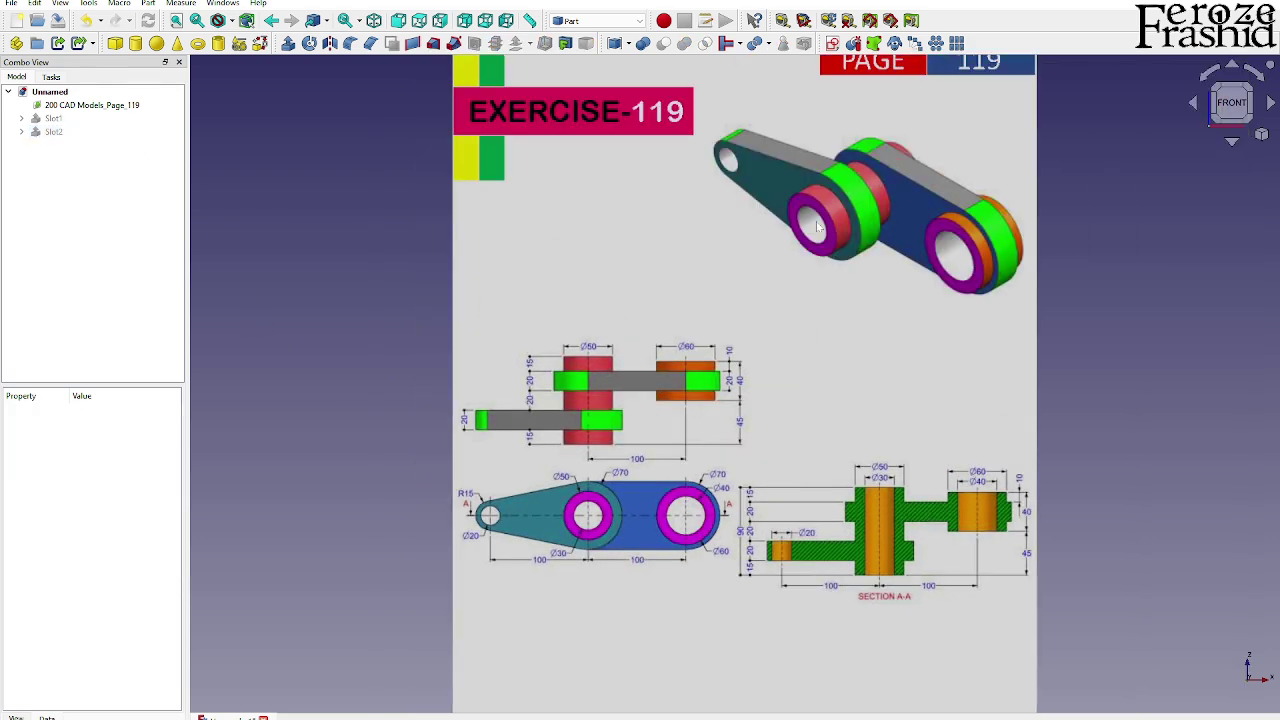
pyautogui.click(218, 44)
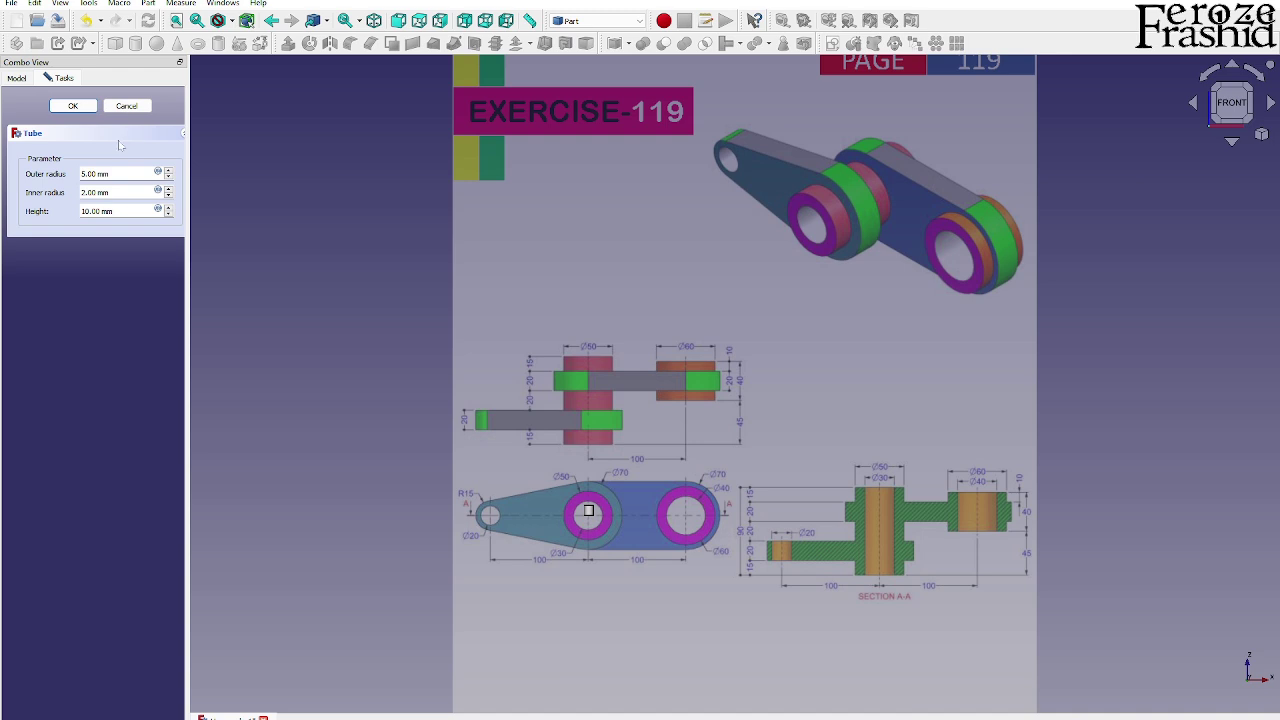
pyautogui.scroll(4, 649, 558)
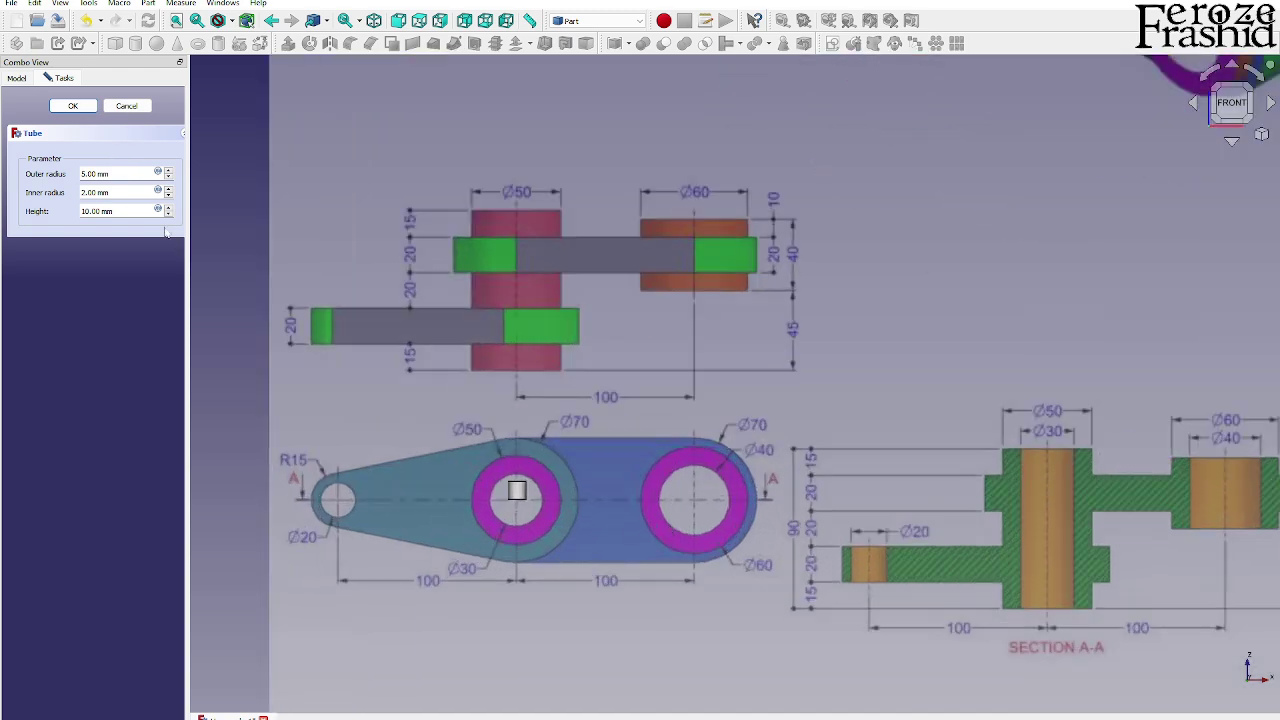
pyautogui.click(86, 174)
pyautogui.write('2')
pyautogui.click(82, 192)
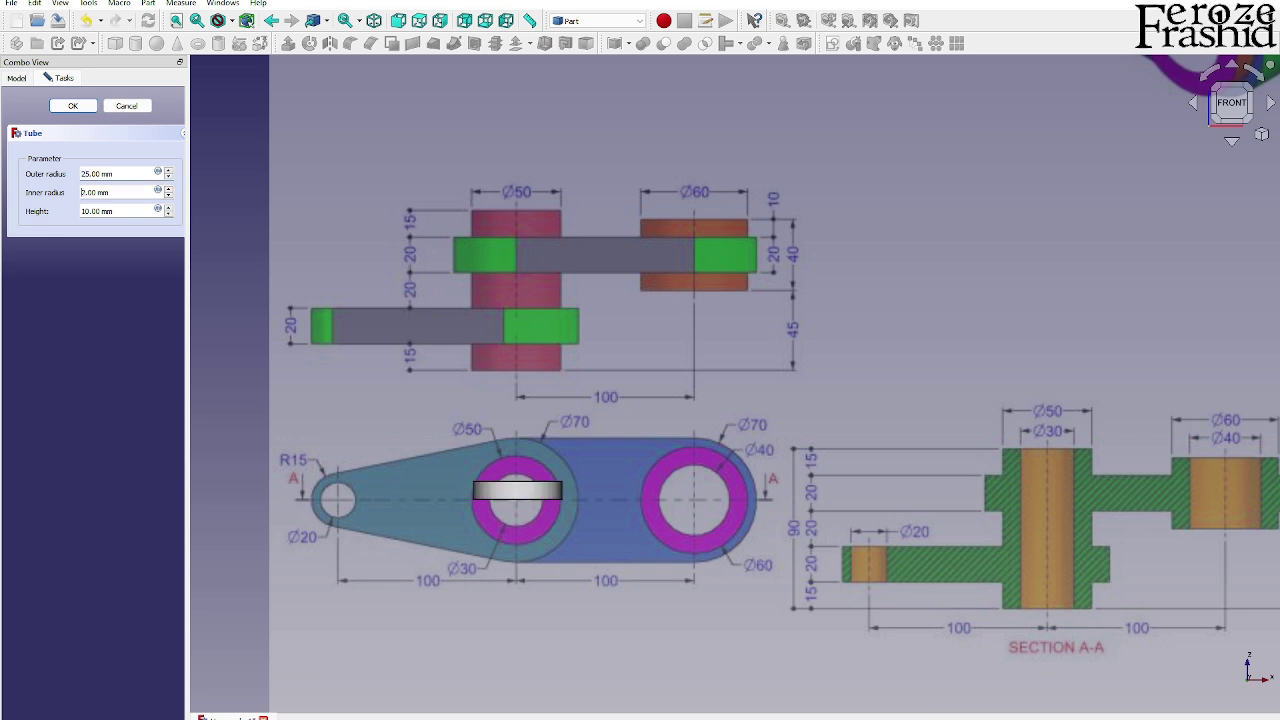
pyautogui.press('Delete')
pyautogui.write('5')
pyautogui.write('1')
pyautogui.press('Tab')
pyautogui.write('1')
pyautogui.press('Return')
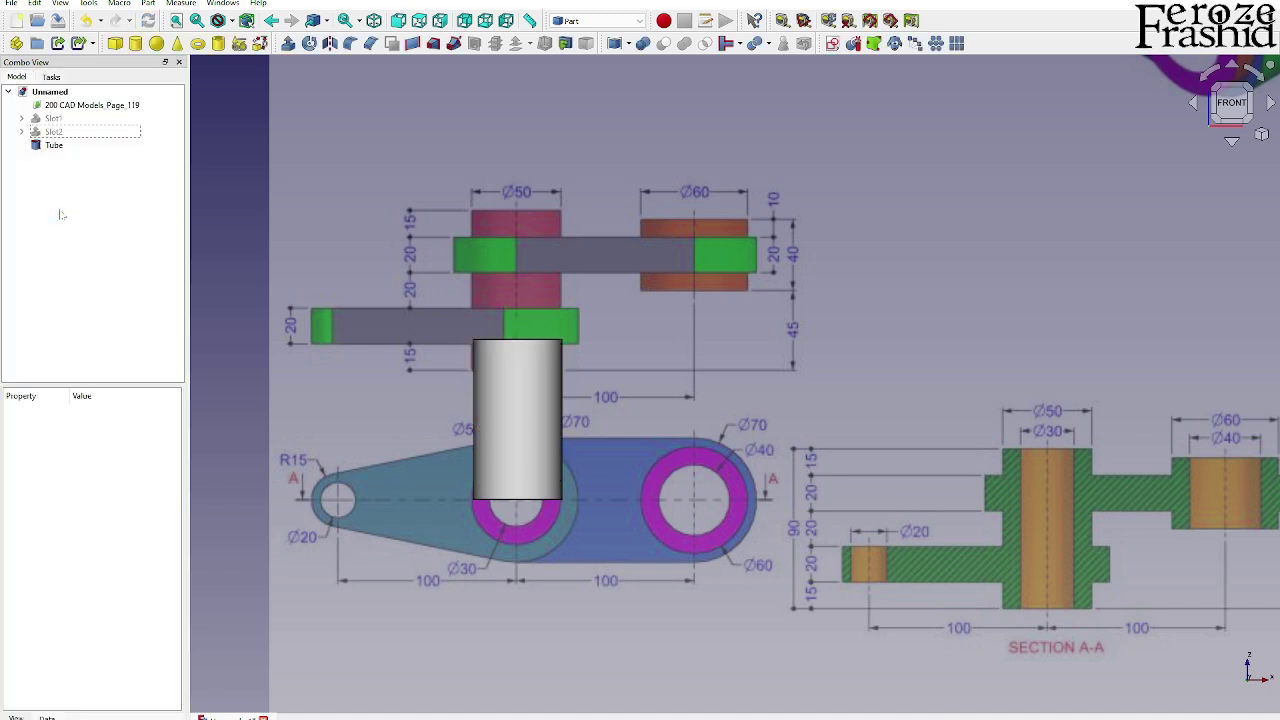
# Copy and paste the tube, setting the copy Tube001's height to 40 mm
pyautogui.click(514, 413)
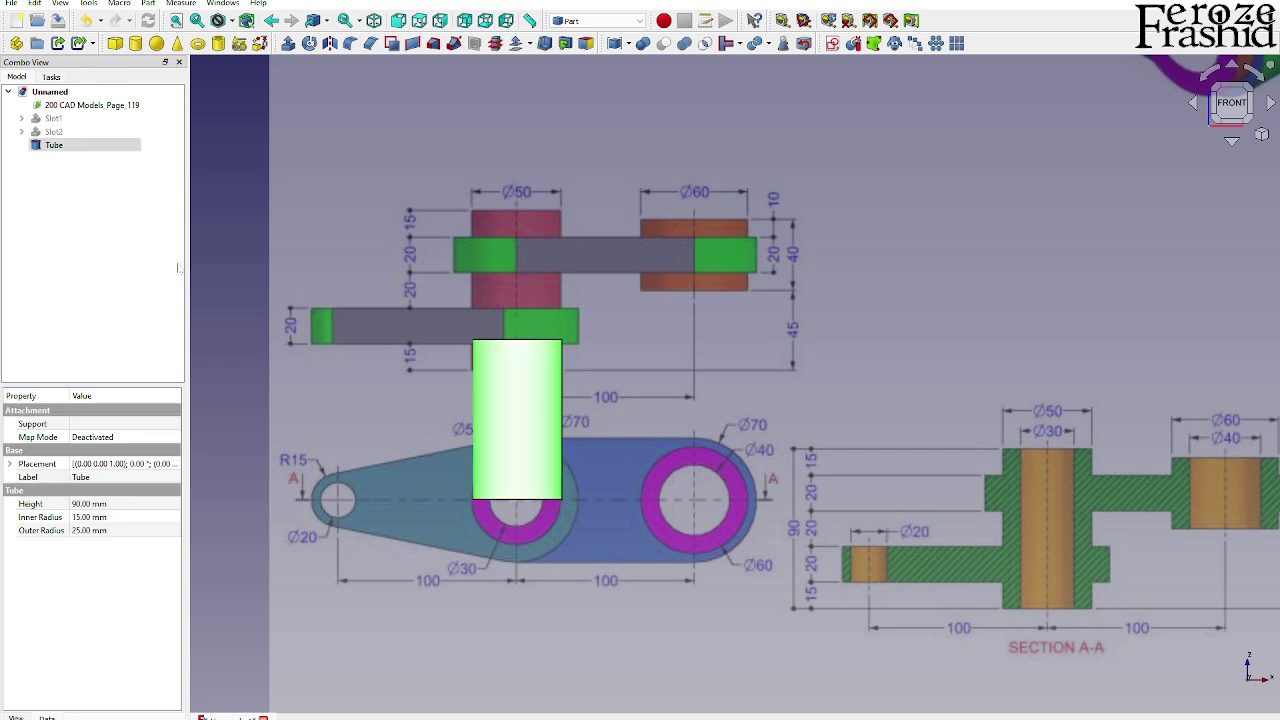
pyautogui.click(96, 148)
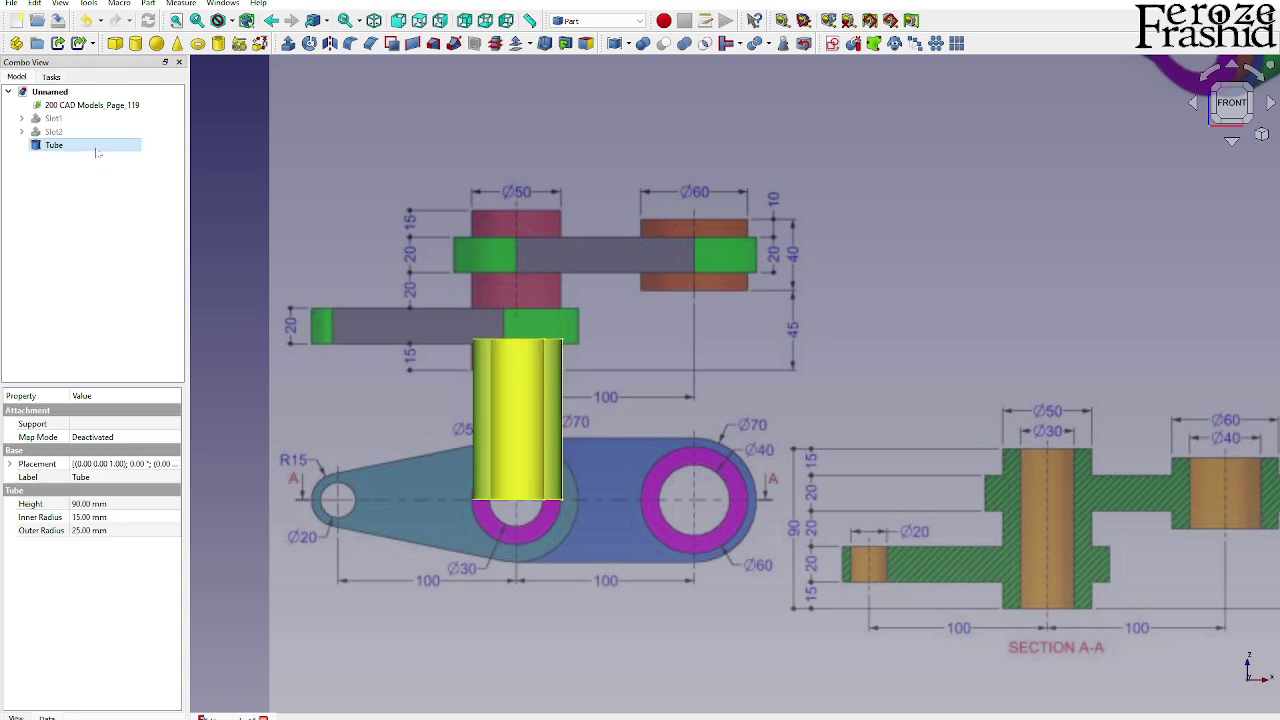
pyautogui.hotkey('ctrl', 'c')
pyautogui.hotkey('ctrl', 'v')
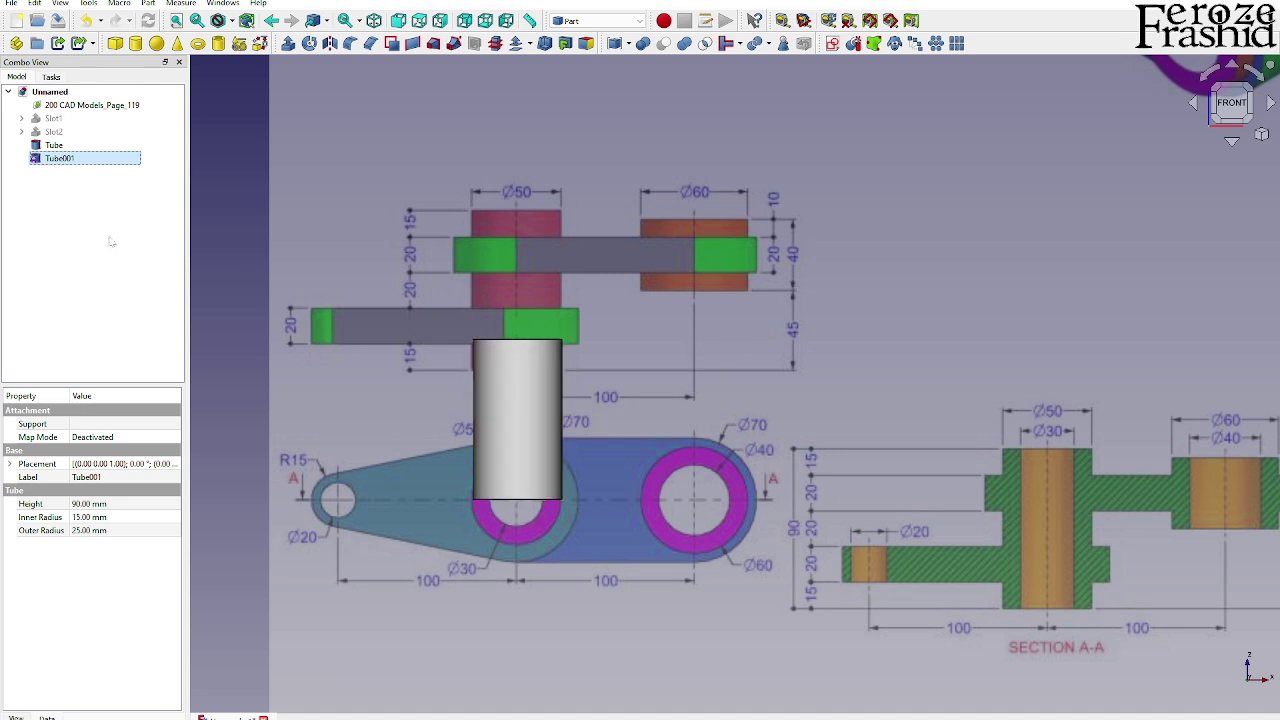
pyautogui.click(85, 504)
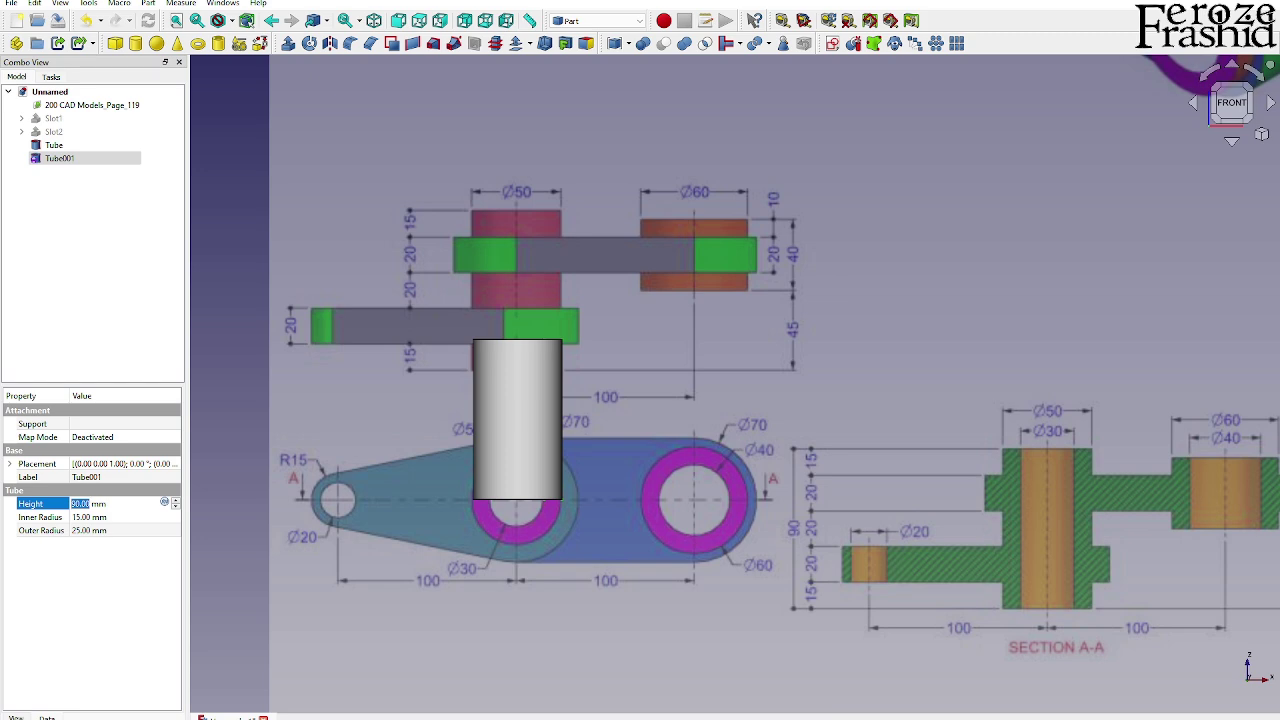
pyautogui.write('40')
pyautogui.press('Return')
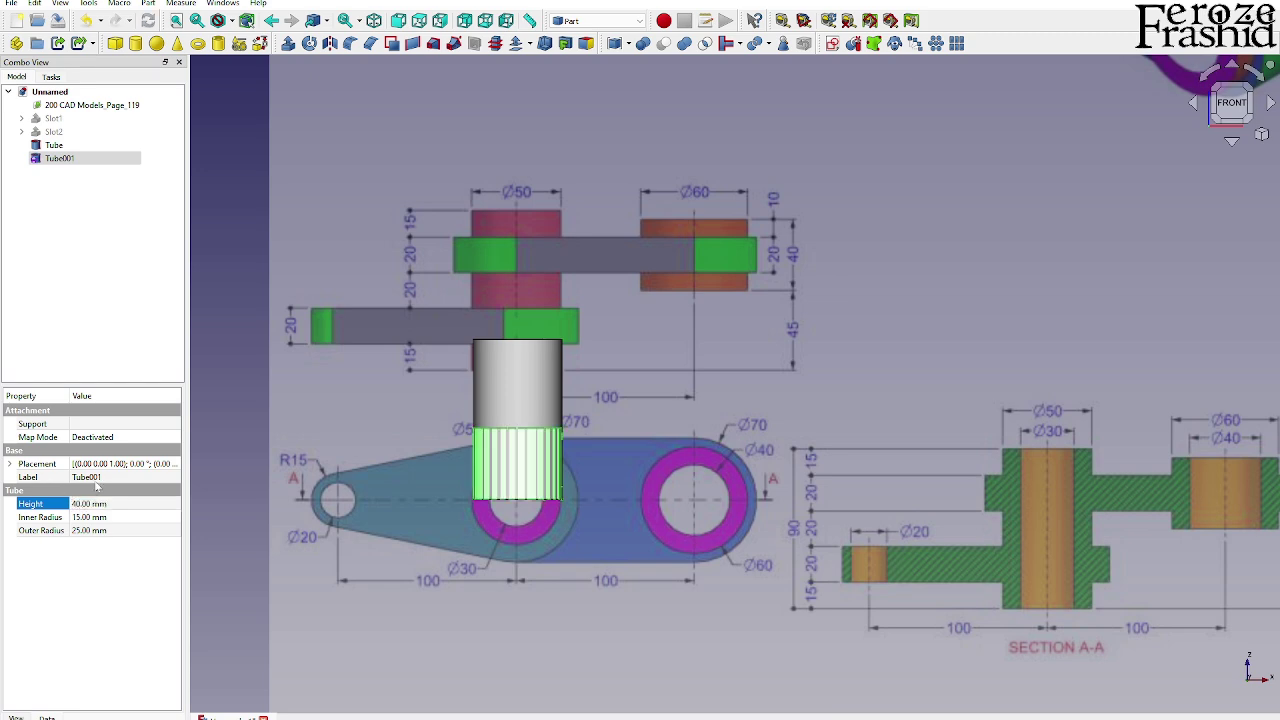
pyautogui.click(55, 132)
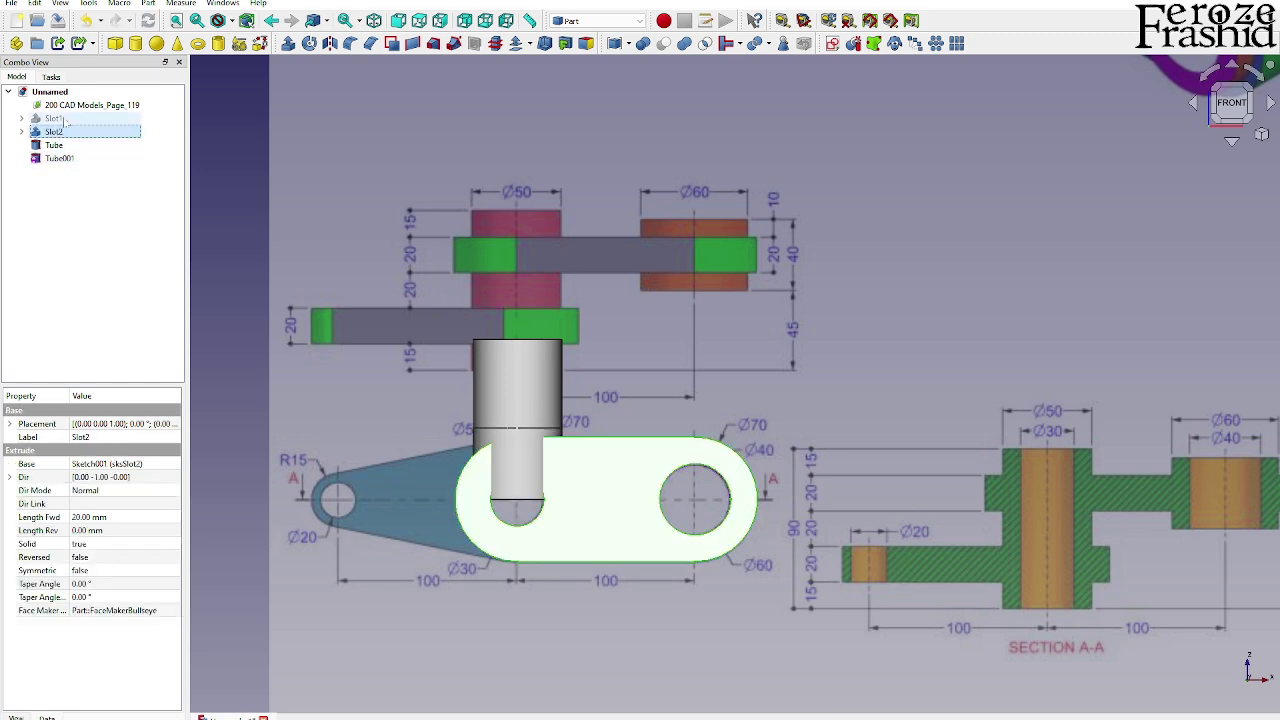
pyautogui.click(214, 265)
pyautogui.scroll(-3, 809, 317)
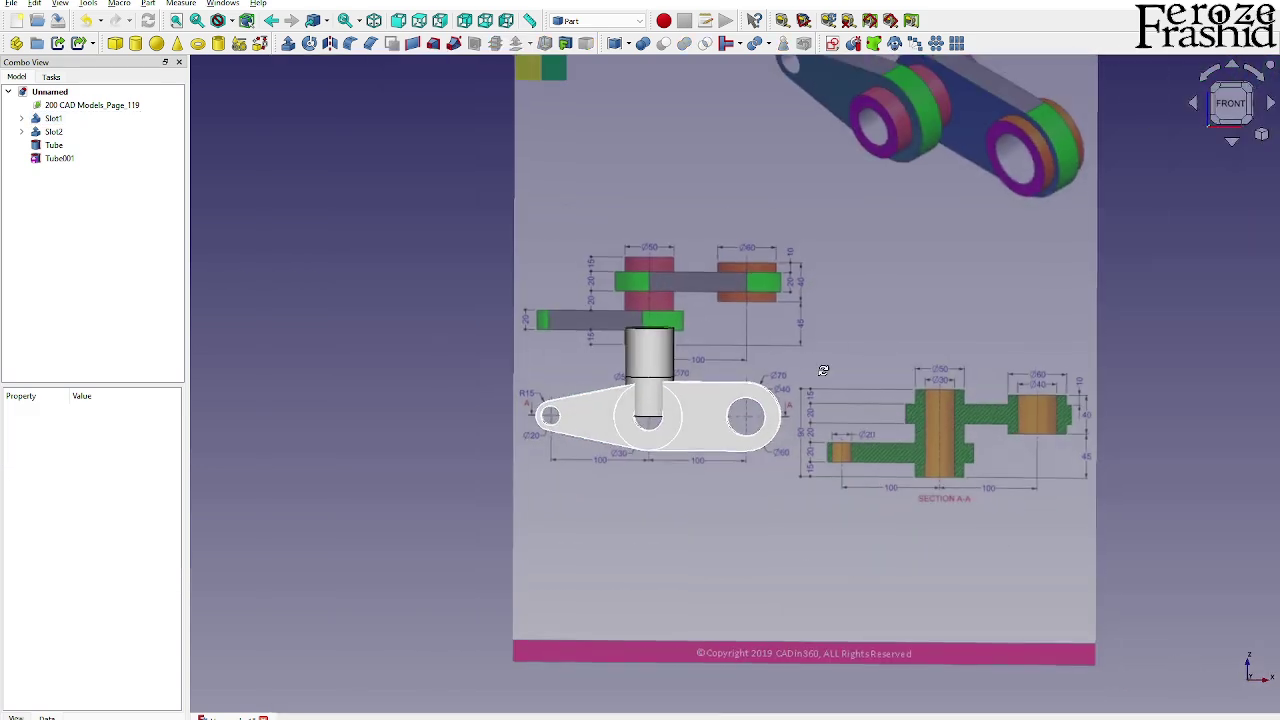
# Rotate Tube about the X axis with Transform so it runs perpendicular to the sheet
pyautogui.moveTo(823, 370); pyautogui.dragTo(288, 240, button='middle')
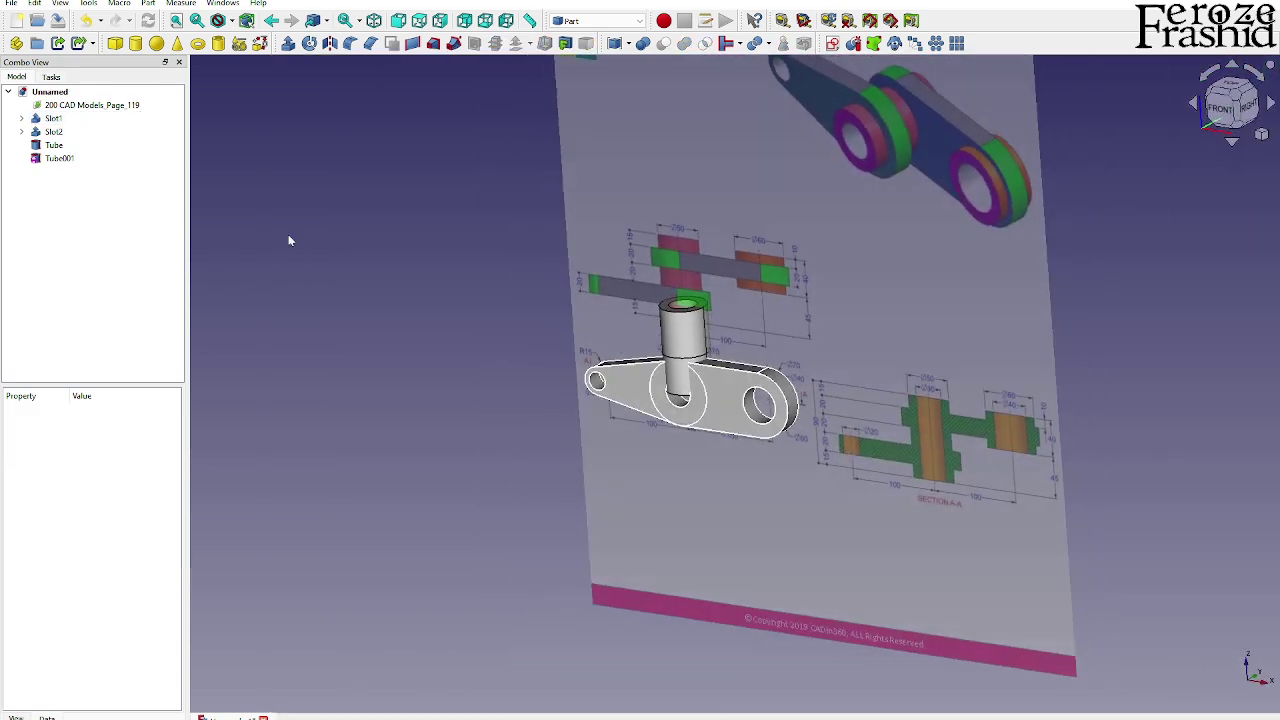
pyautogui.click(60, 145)
pyautogui.rightClick(78, 147)
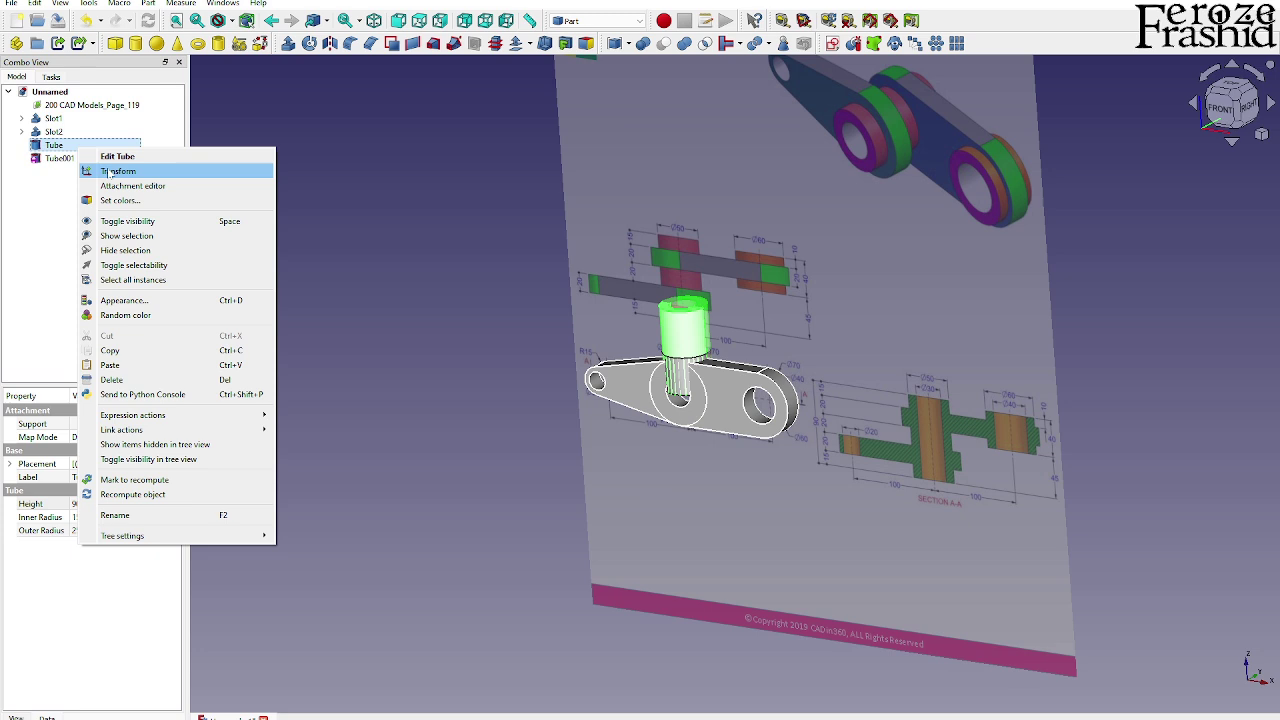
pyautogui.click(112, 172)
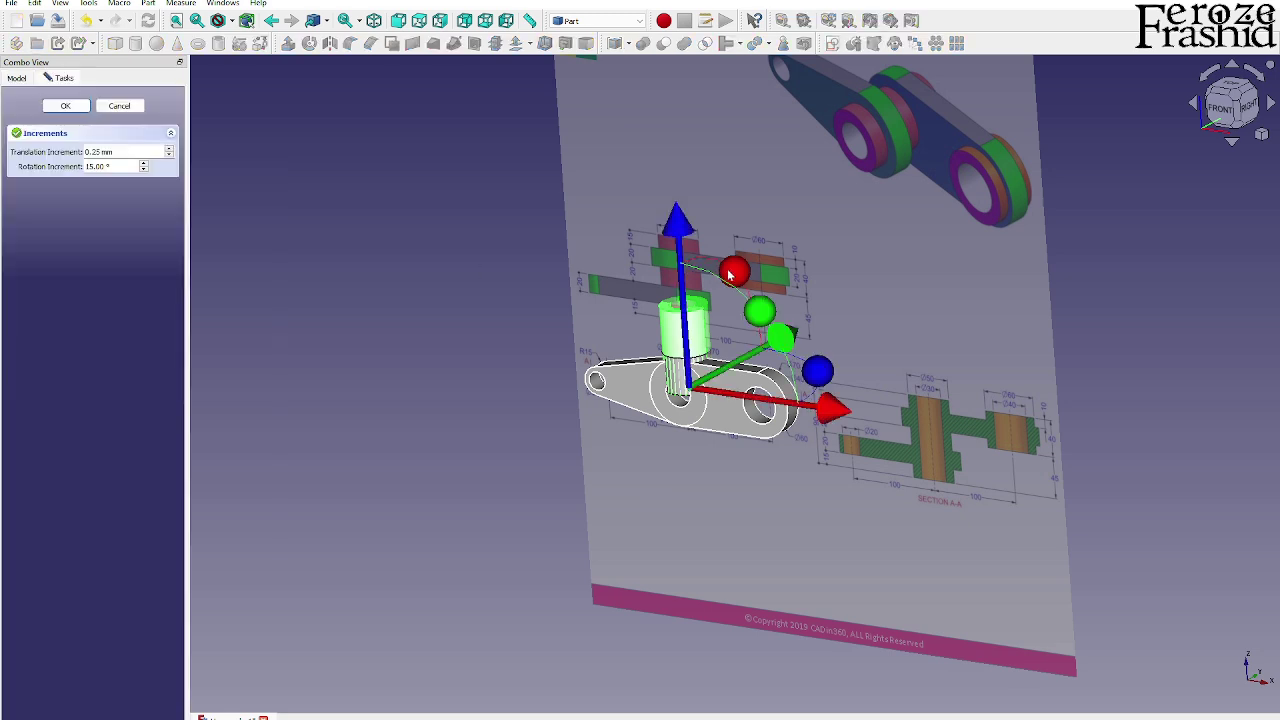
pyautogui.moveTo(730, 275); pyautogui.dragTo(726, 488)
pyautogui.moveTo(824, 368)
pyautogui.mouseDown(button='middle')
pyautogui.moveTo(833, 395)
pyautogui.moveTo(797, 418)
pyautogui.moveTo(600, 386)
pyautogui.mouseUp(button='middle')
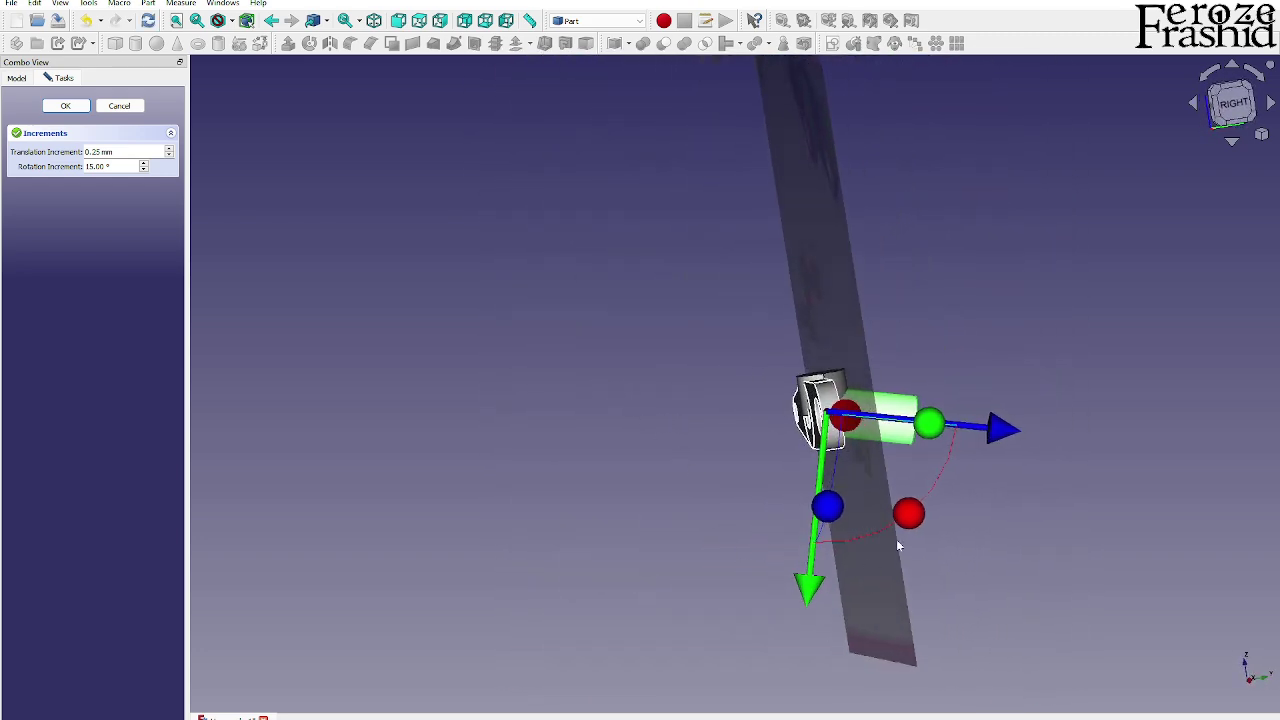
pyautogui.moveTo(908, 516); pyautogui.dragTo(920, 514)
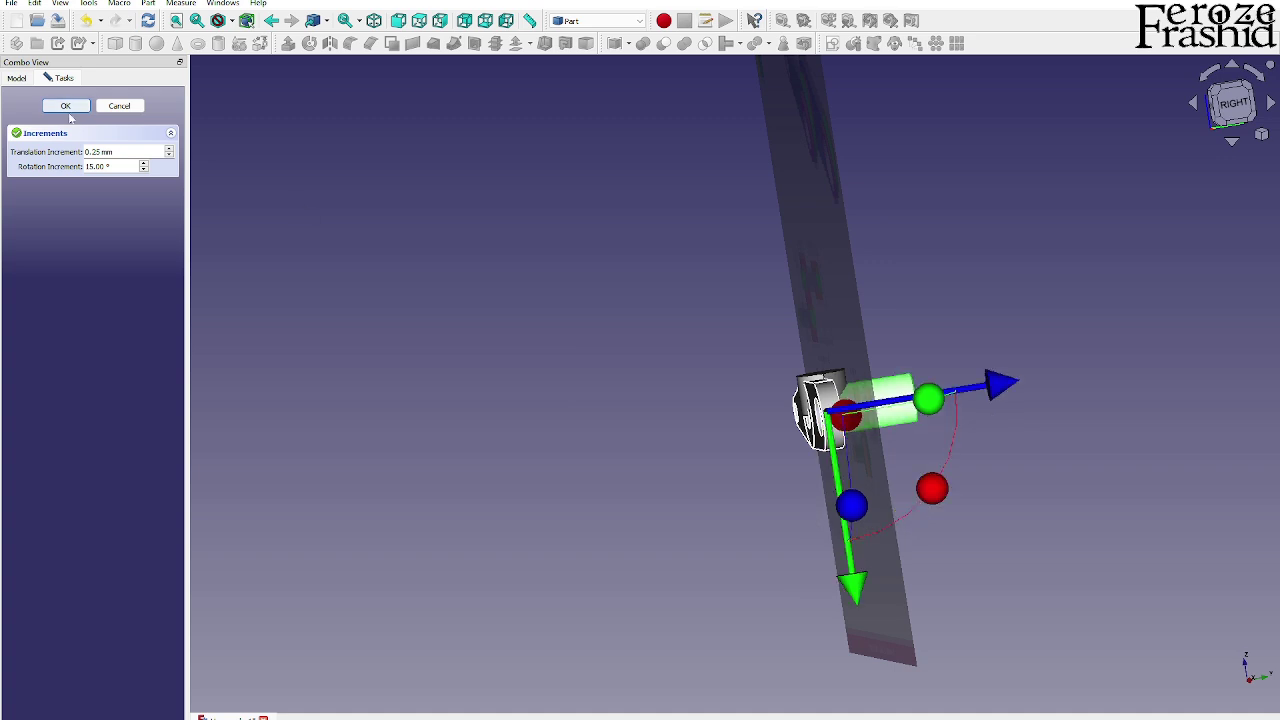
pyautogui.click(67, 107)
# Rotate Tube001 about the X axis to 270° to match the first tube
pyautogui.click(824, 381)
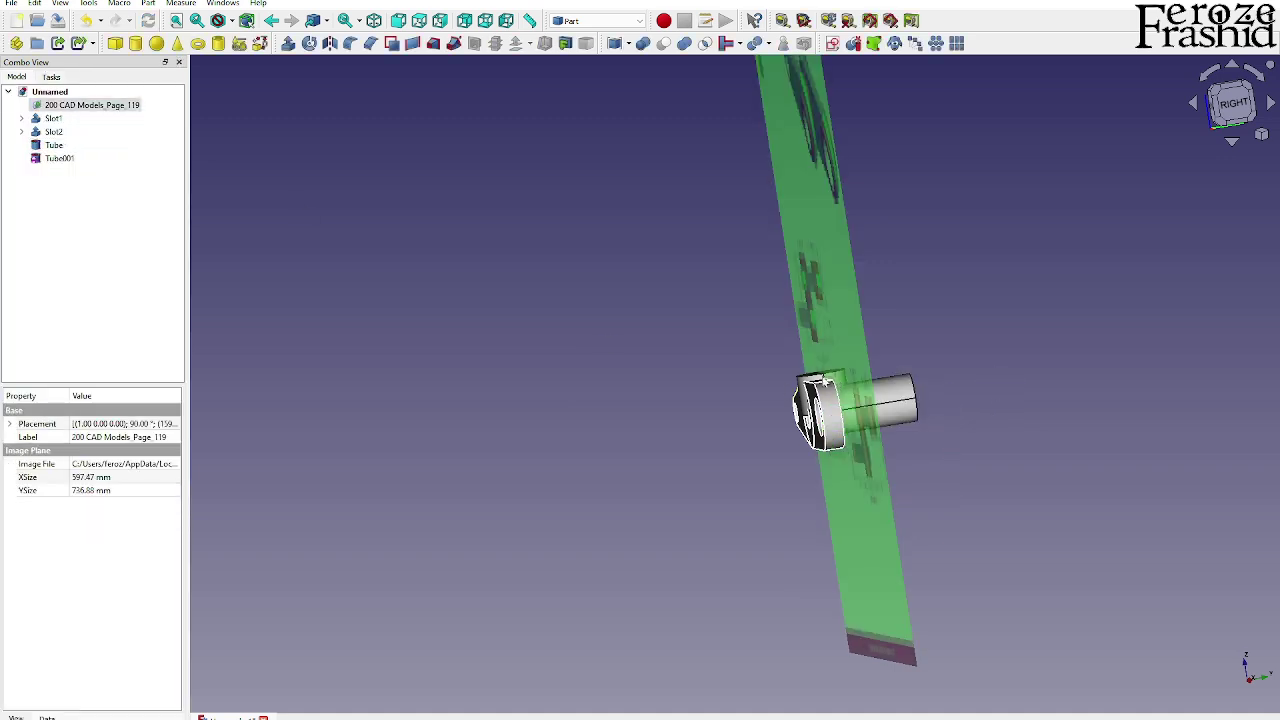
pyautogui.click(820, 383)
pyautogui.rightClick(811, 379)
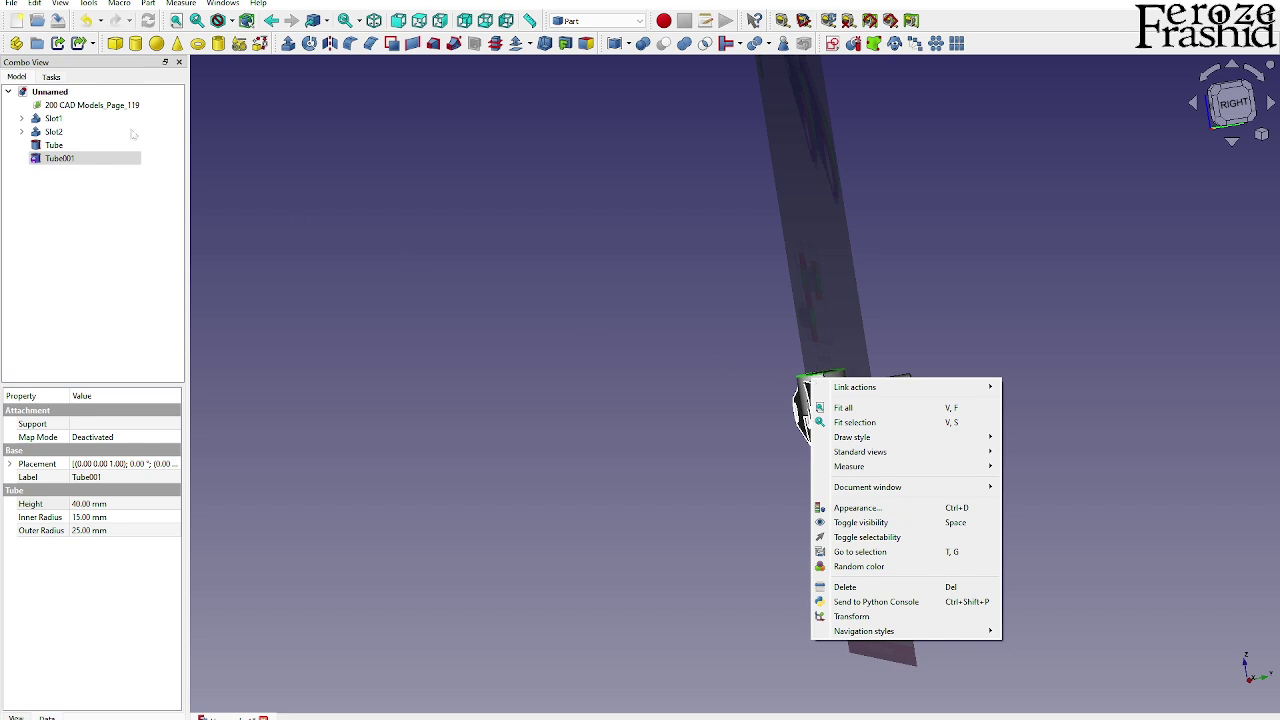
pyautogui.rightClick(80, 158)
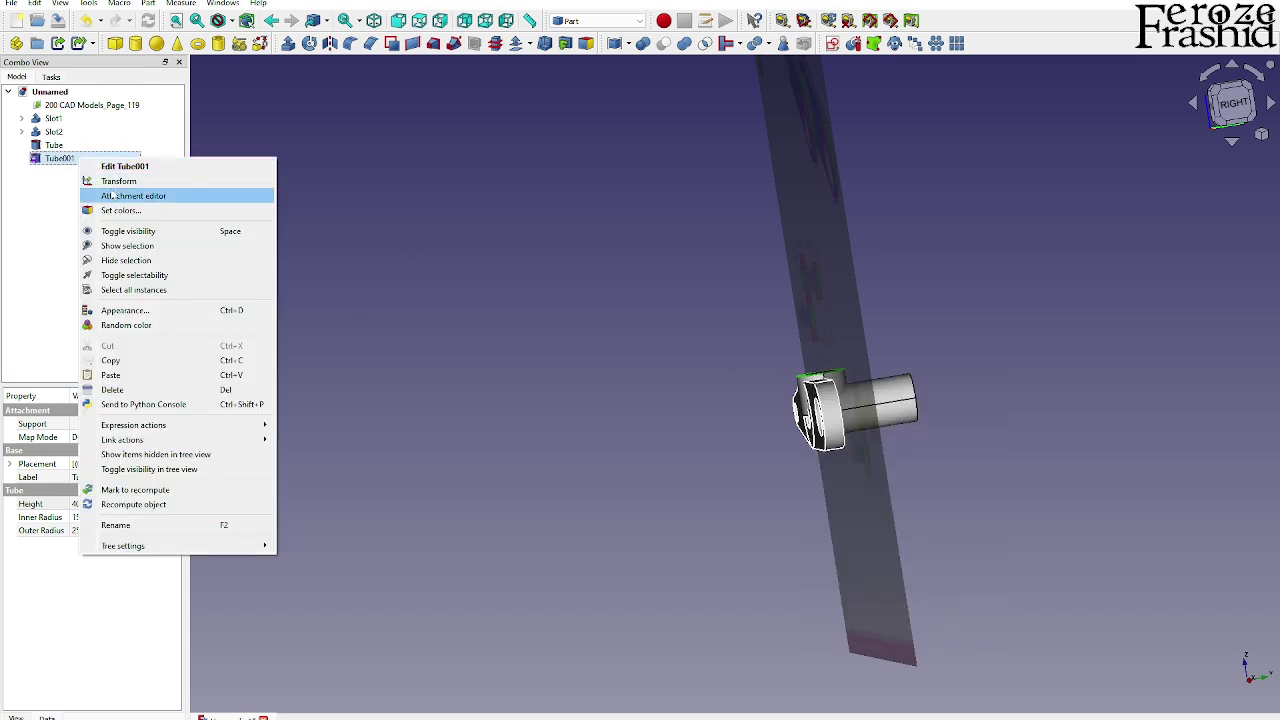
pyautogui.click(118, 181)
pyautogui.moveTo(903, 302); pyautogui.dragTo(931, 488)
pyautogui.click(65, 105)
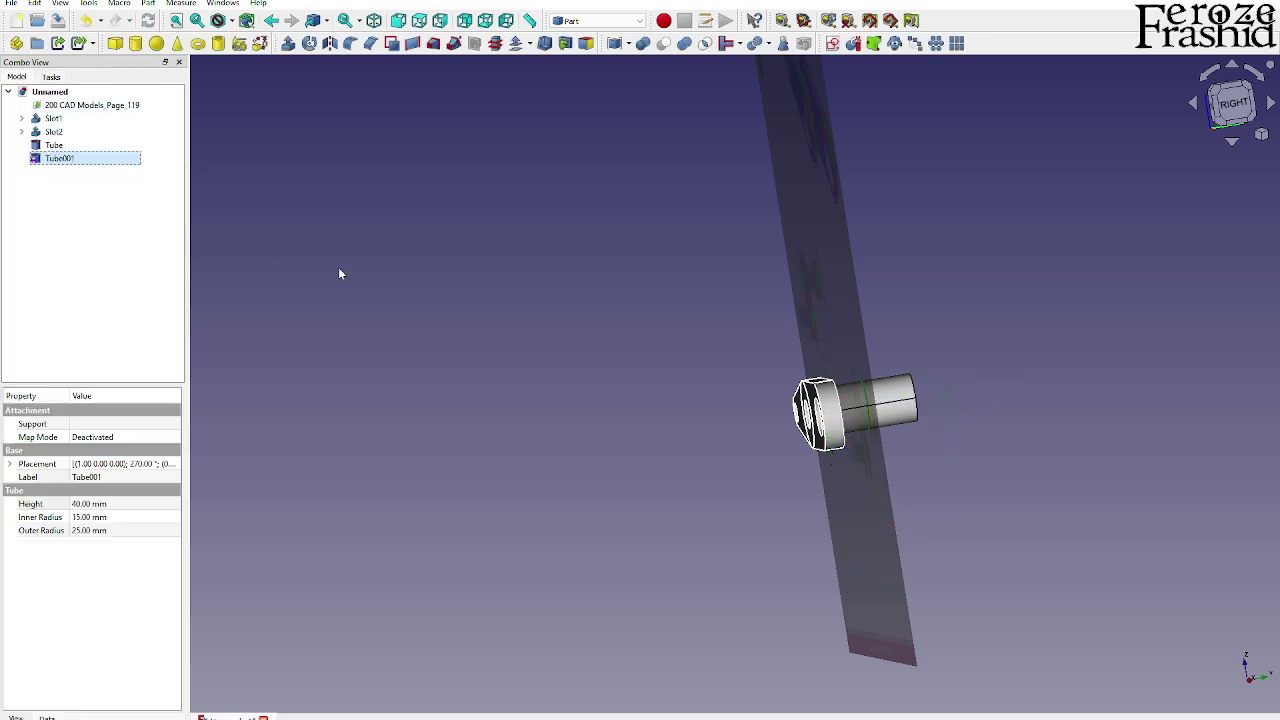
pyautogui.moveTo(514, 320); pyautogui.dragTo(694, 543, button='middle')
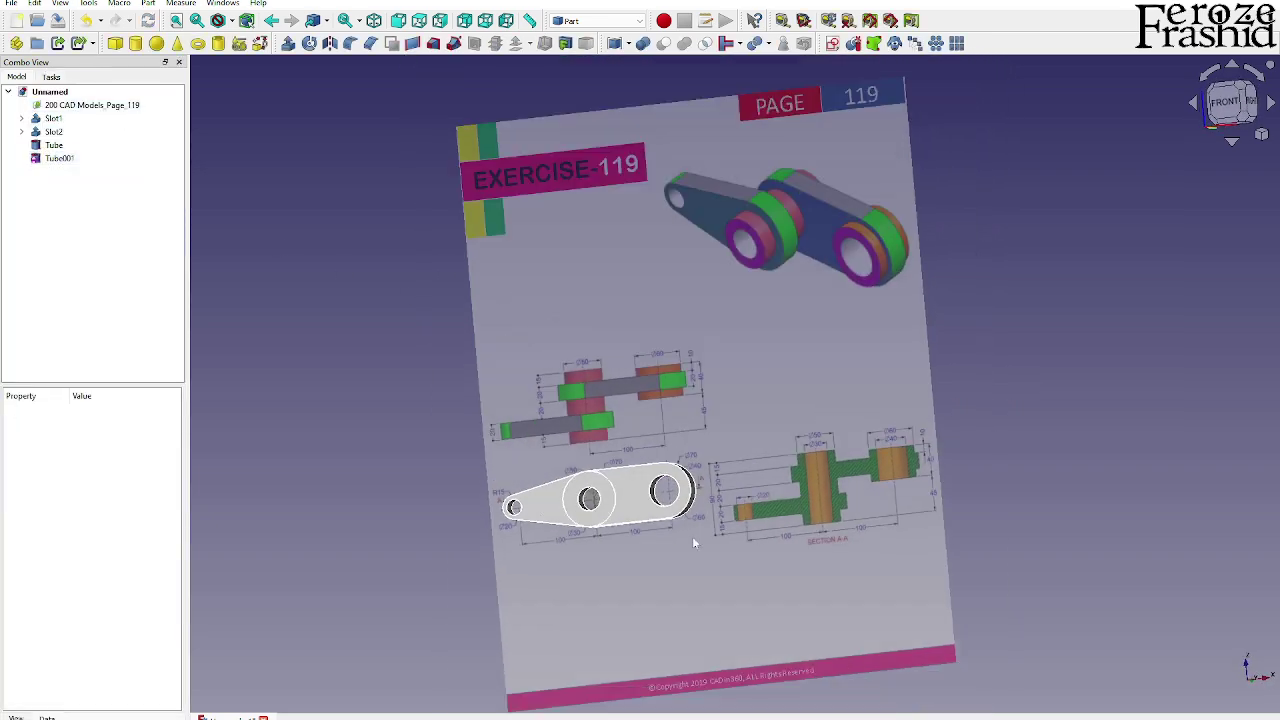